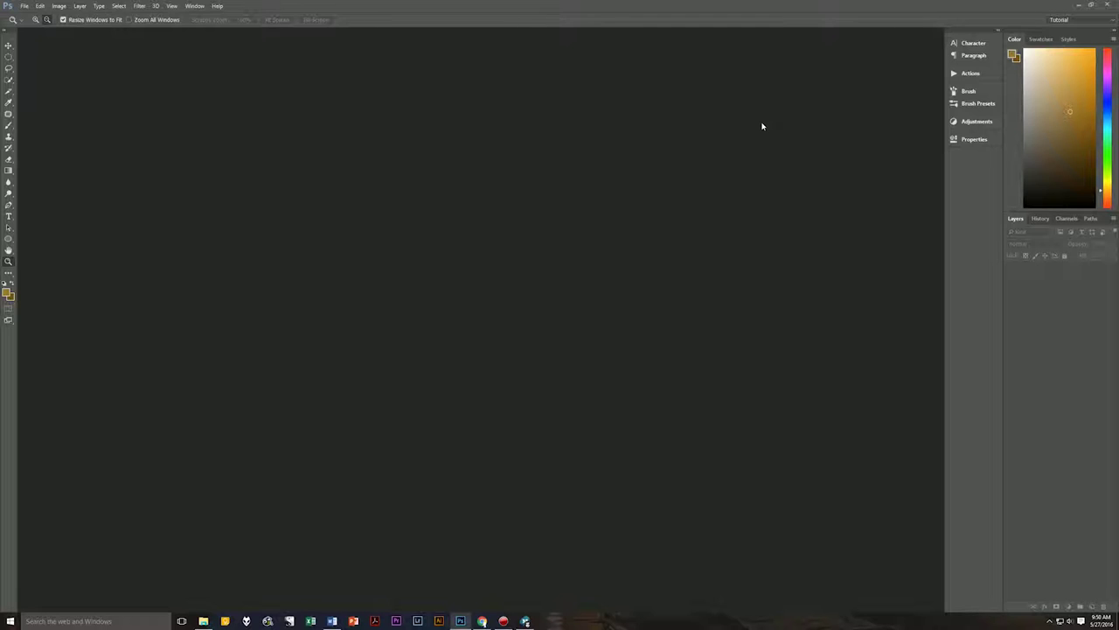
Step: Create a white 3840 × 2160 pixel document at 150 pixels/inch named "Wooden Desktop Wallpaper"
{"action": "key", "text": "ctrl+n"}
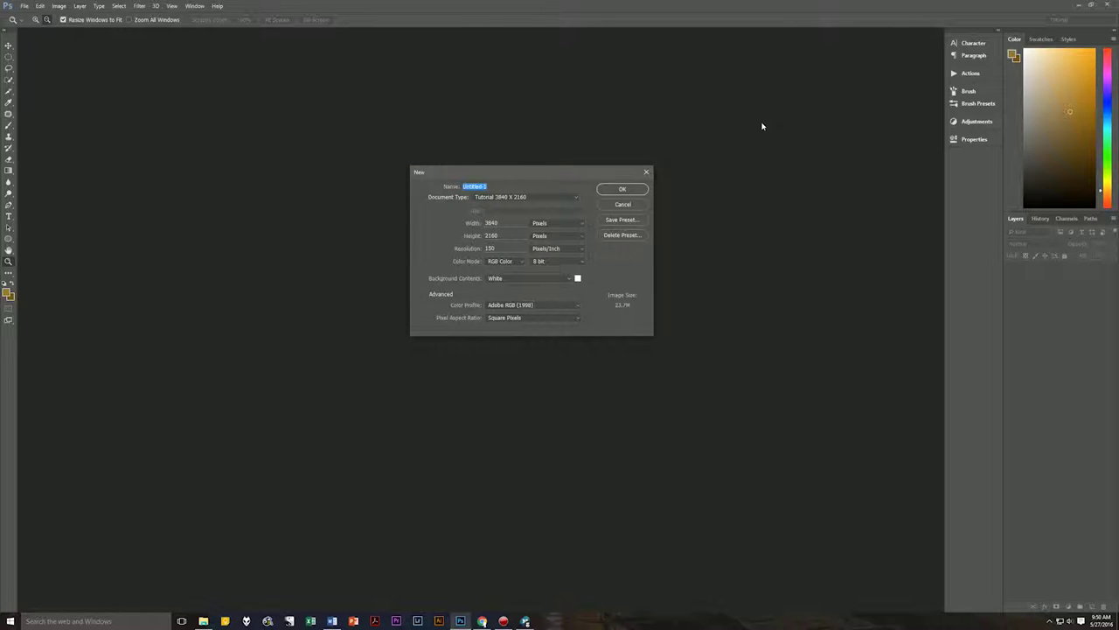
{"action": "type", "text": "Wool"}
{"action": "type", "text": "en D"}
{"action": "type", "text": "esktop Wallpaper"}
{"action": "left_click", "coordinate": [627, 188]}
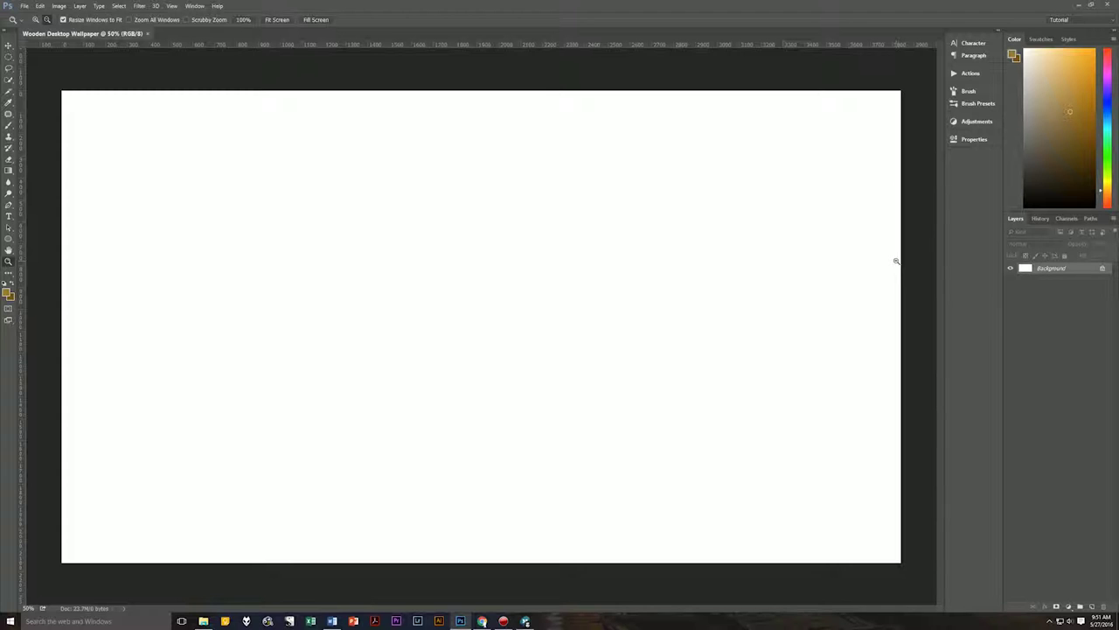
Step: Set the foreground colour to light brown #9a7636 and the background colour to dark brown #795309
{"action": "key", "text": "i"}
{"action": "left_click", "coordinate": [8, 292]}
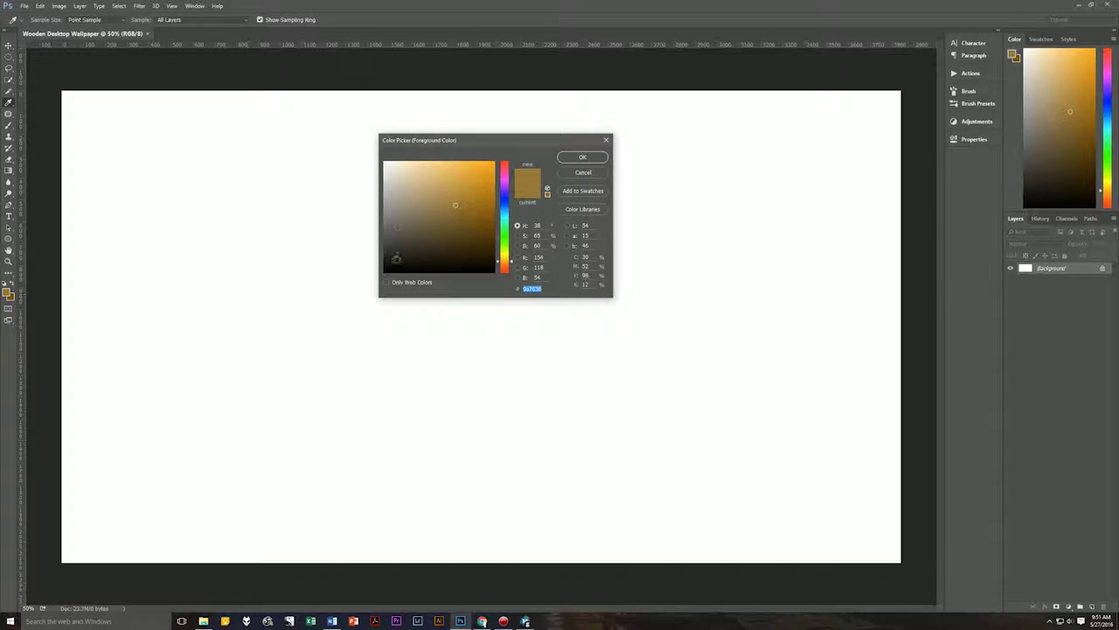
{"action": "left_click_drag", "start_coordinate": [464, 142], "coordinate": [468, 157]}
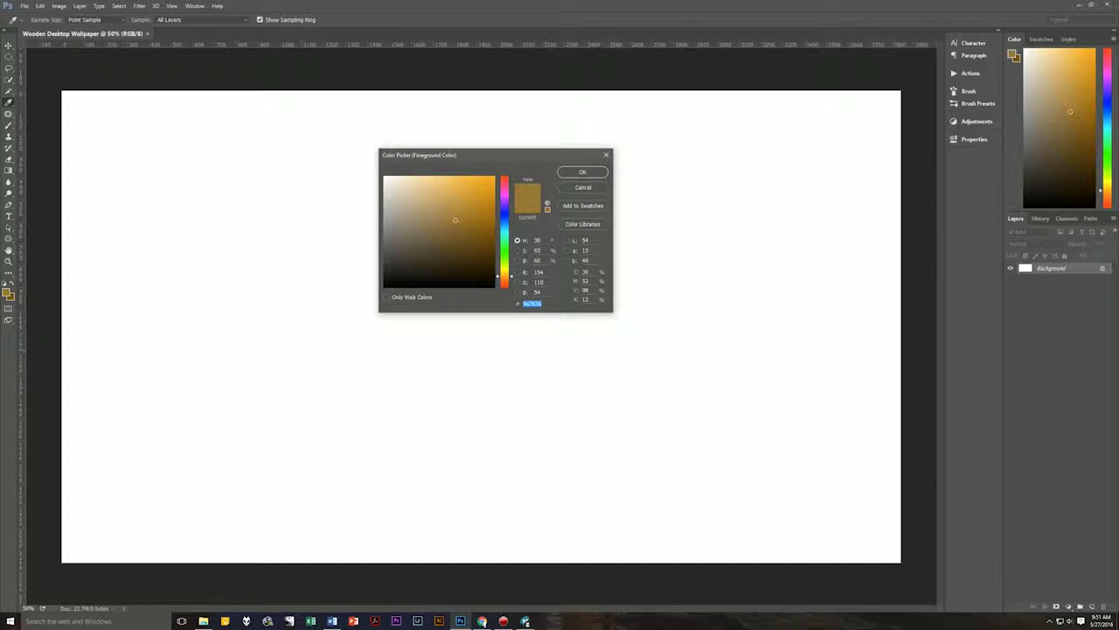
{"action": "left_click", "coordinate": [581, 172]}
{"action": "key", "text": "z"}
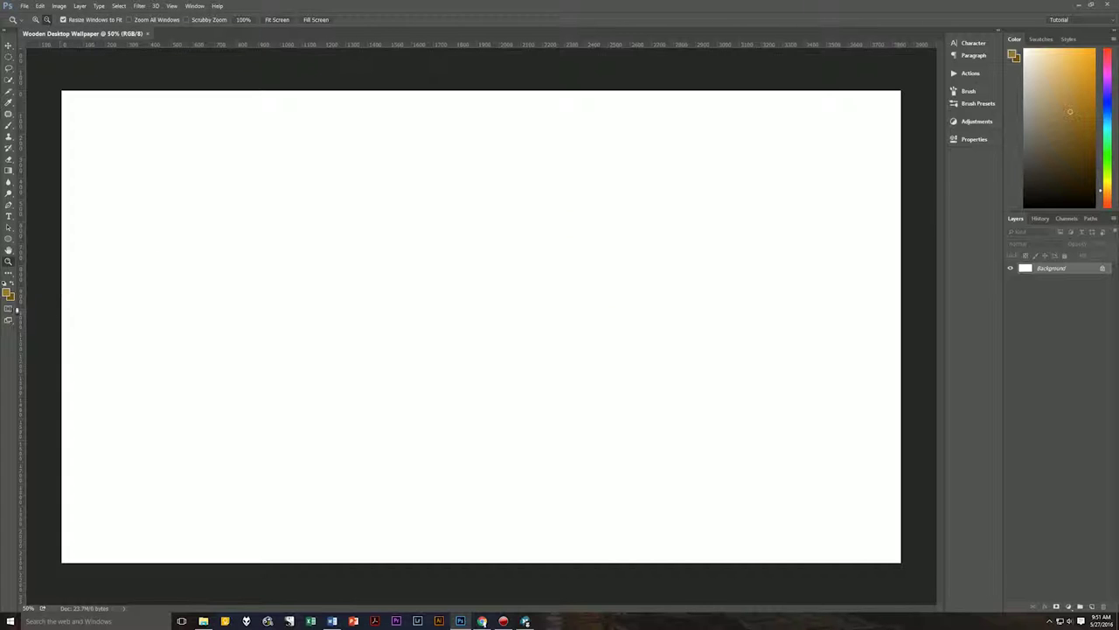
{"action": "left_click", "coordinate": [12, 298]}
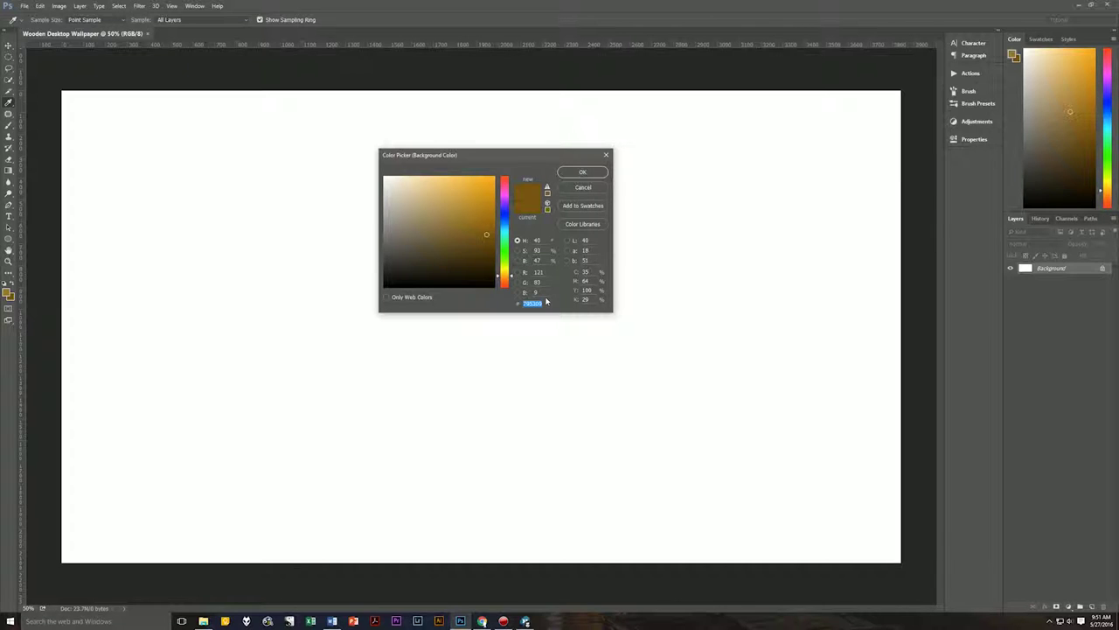
{"action": "left_click", "coordinate": [581, 171]}
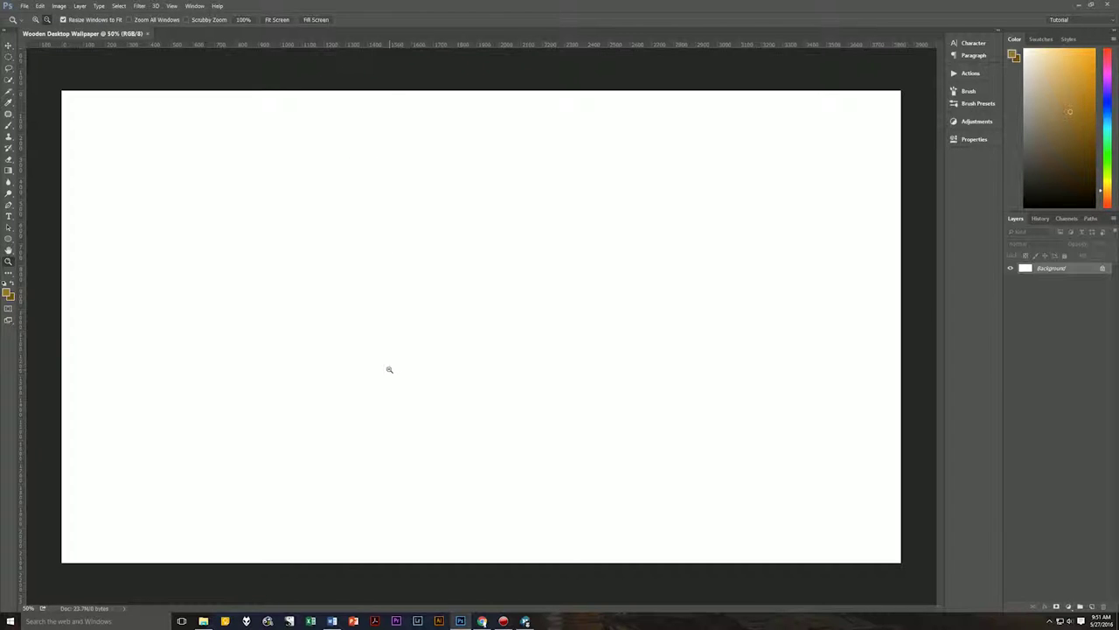
Step: Start the Fibers render filter on the background layer with variance 14 and strength 27
{"action": "left_click", "coordinate": [140, 6]}
{"action": "mouse_move", "coordinate": [147, 143]}
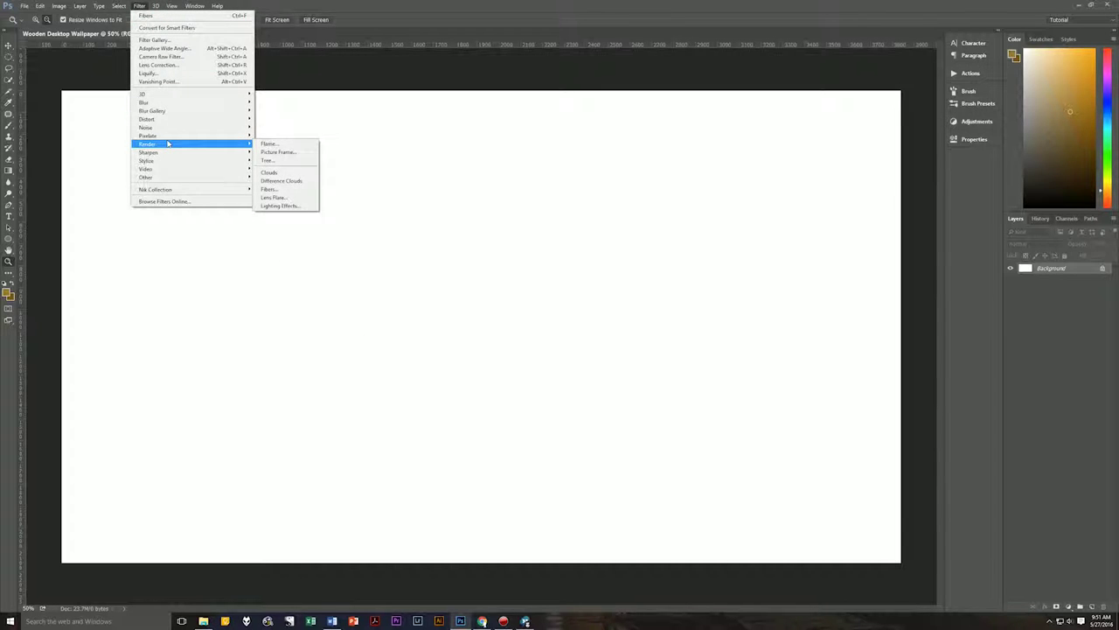
{"action": "left_click", "coordinate": [270, 189]}
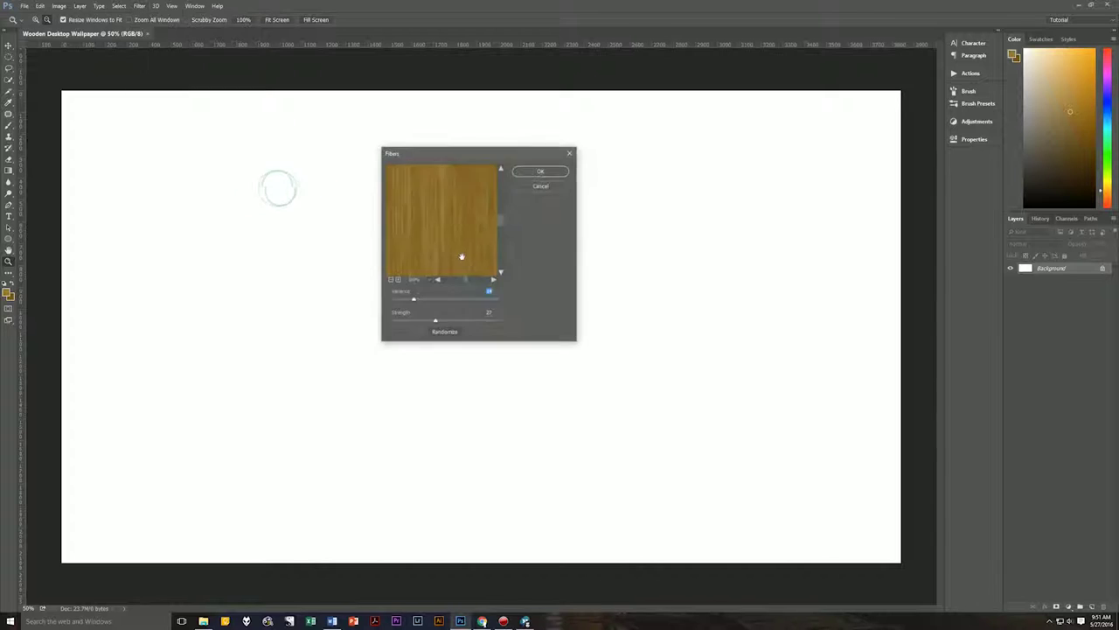
{"action": "left_click_drag", "start_coordinate": [461, 154], "coordinate": [458, 196]}
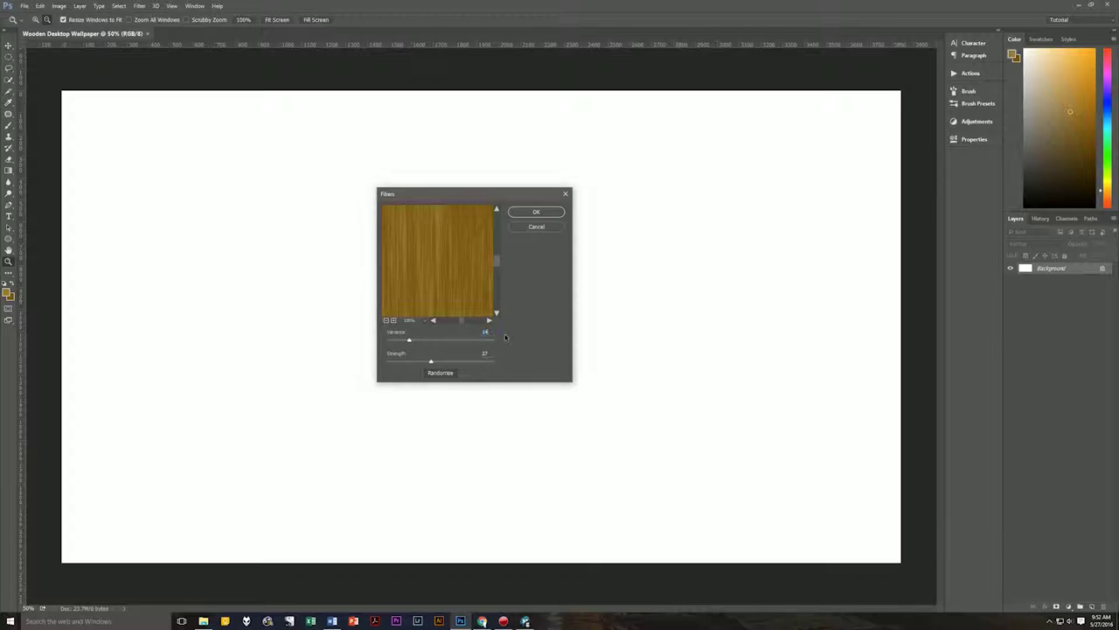
{"action": "left_click", "coordinate": [486, 353]}
Step: Randomize the fibers pattern several times and apply the wood-grain texture to the canvas
{"action": "left_click", "coordinate": [442, 373]}
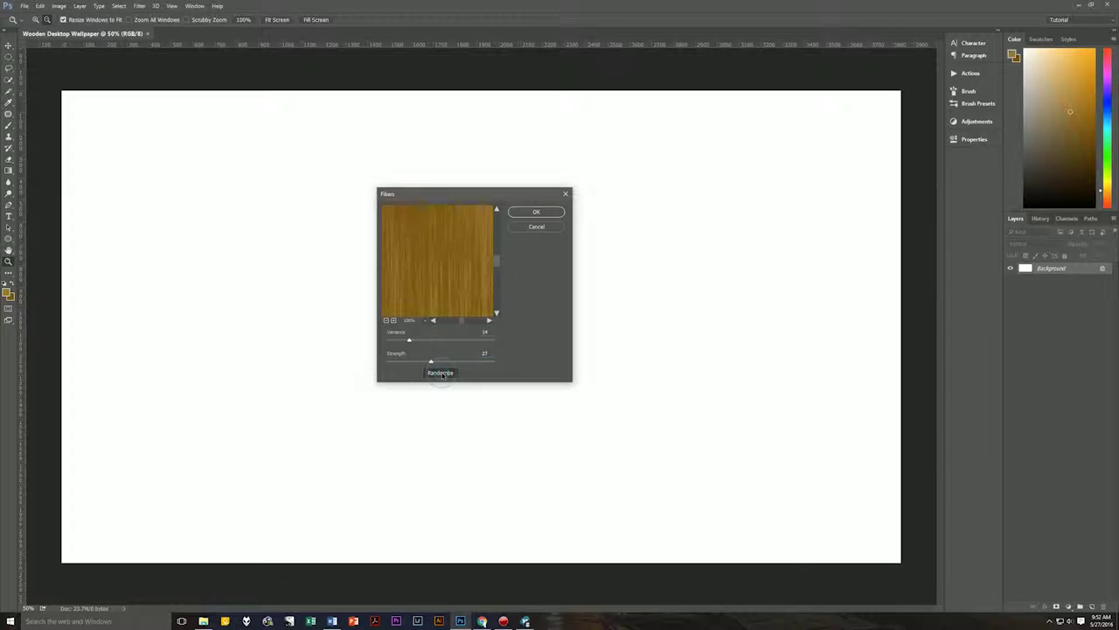
{"action": "left_click", "coordinate": [441, 373]}
{"action": "left_click", "coordinate": [442, 373]}
{"action": "left_click", "coordinate": [441, 373]}
{"action": "left_click", "coordinate": [442, 373]}
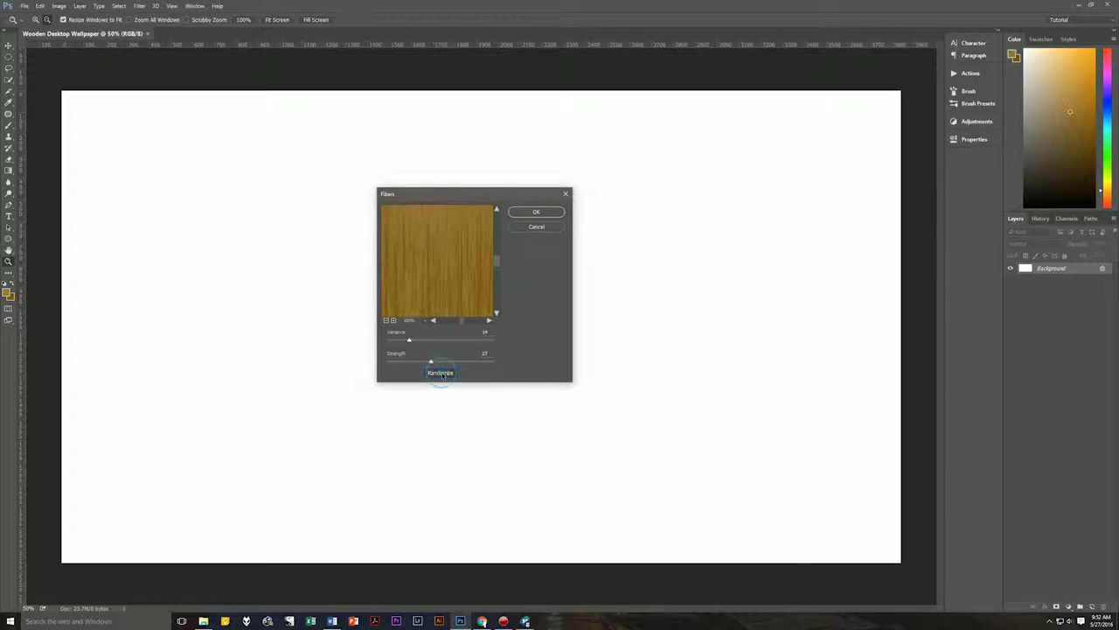
{"action": "left_click", "coordinate": [441, 374]}
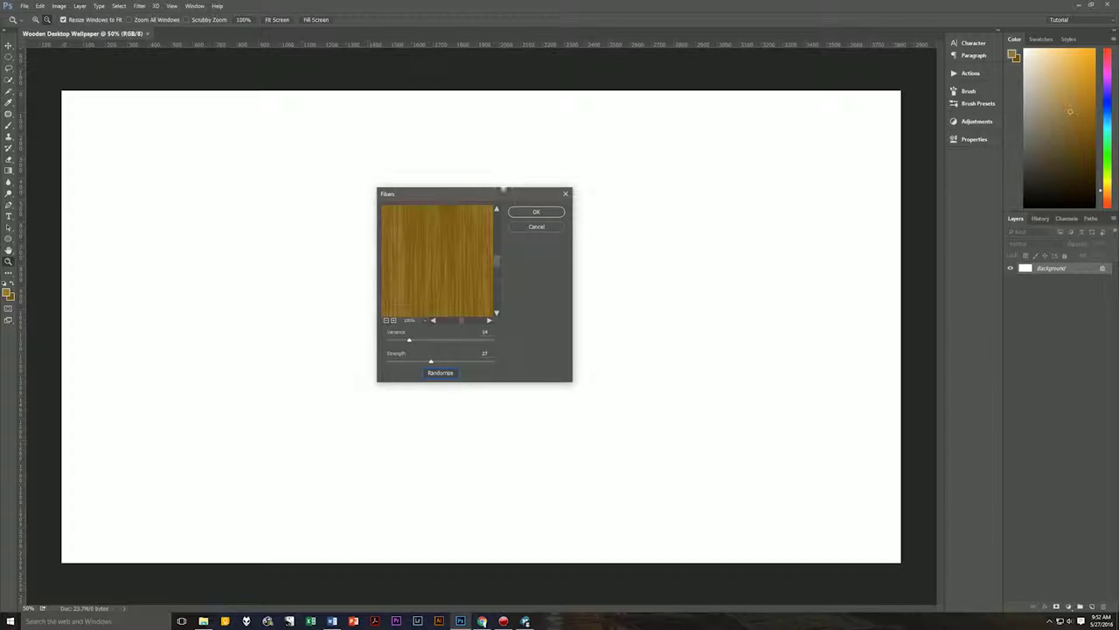
{"action": "left_click", "coordinate": [536, 212]}
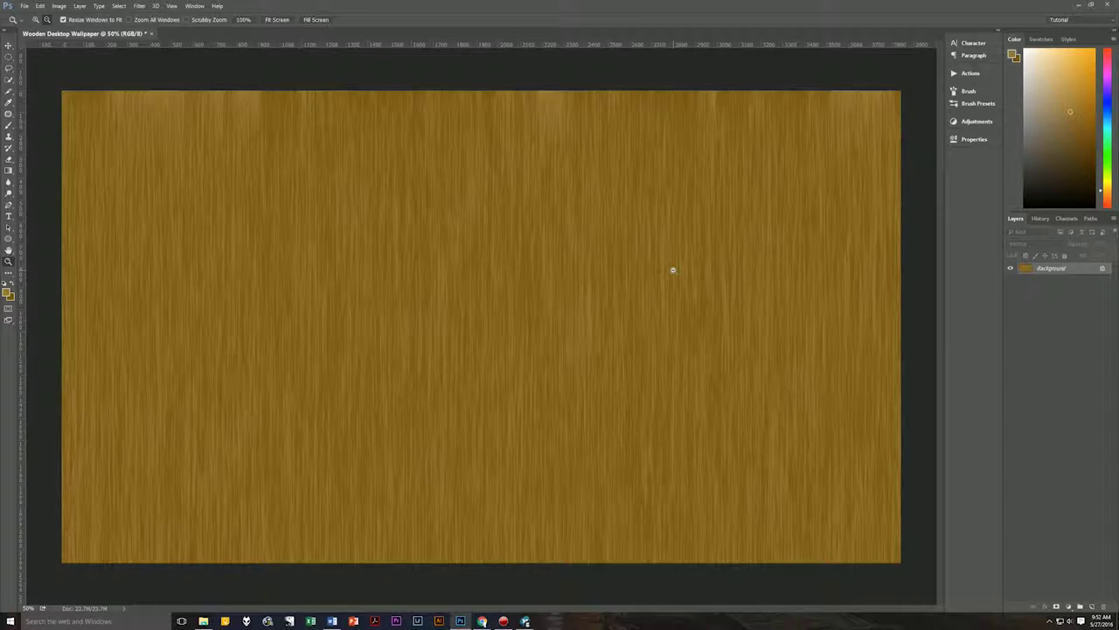
Step: Open the wood texture in the Liquify filter and ready the Forward Warp tool with brush size 400 and pressure 50
{"action": "left_click", "coordinate": [140, 7]}
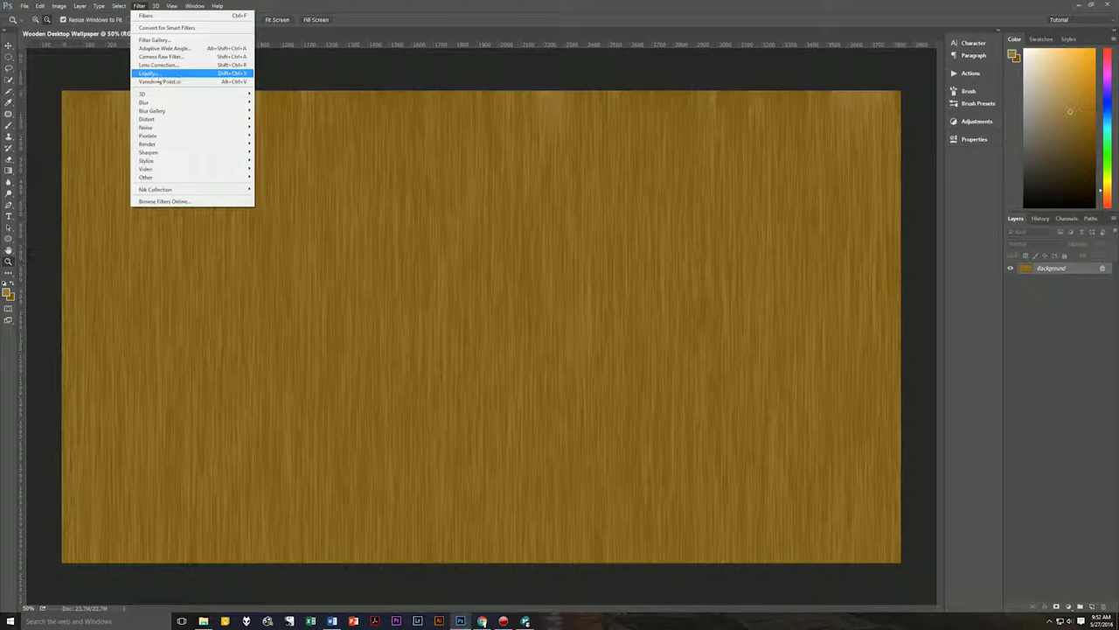
{"action": "left_click", "coordinate": [241, 73]}
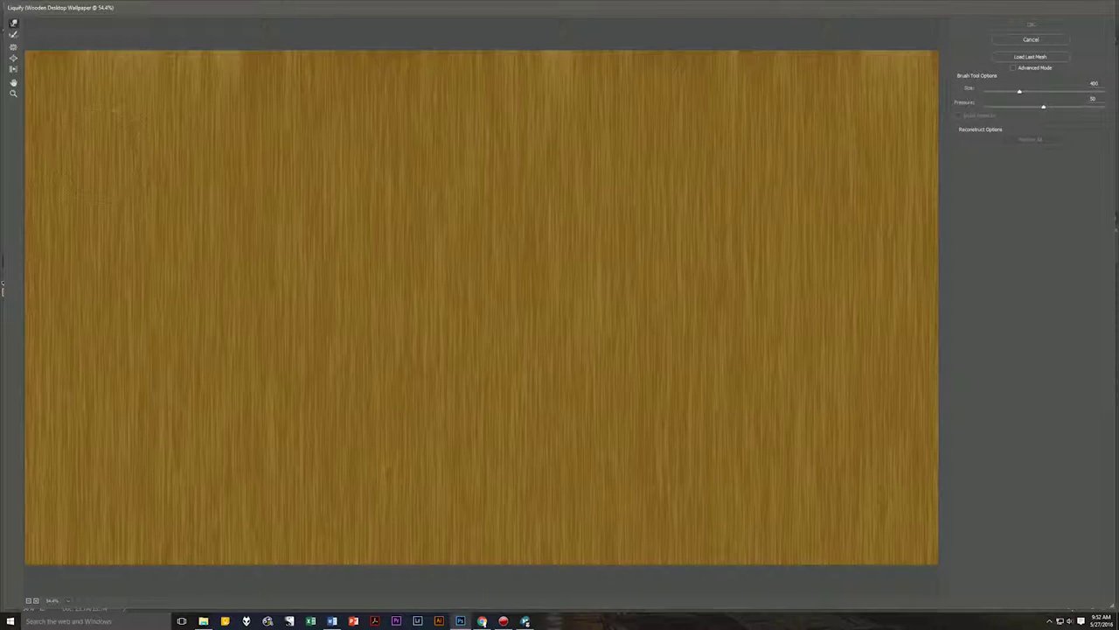
{"action": "left_click", "coordinate": [13, 93]}
{"action": "key", "text": "alt"}
{"action": "left_click", "coordinate": [456, 292], "text": "alt"}
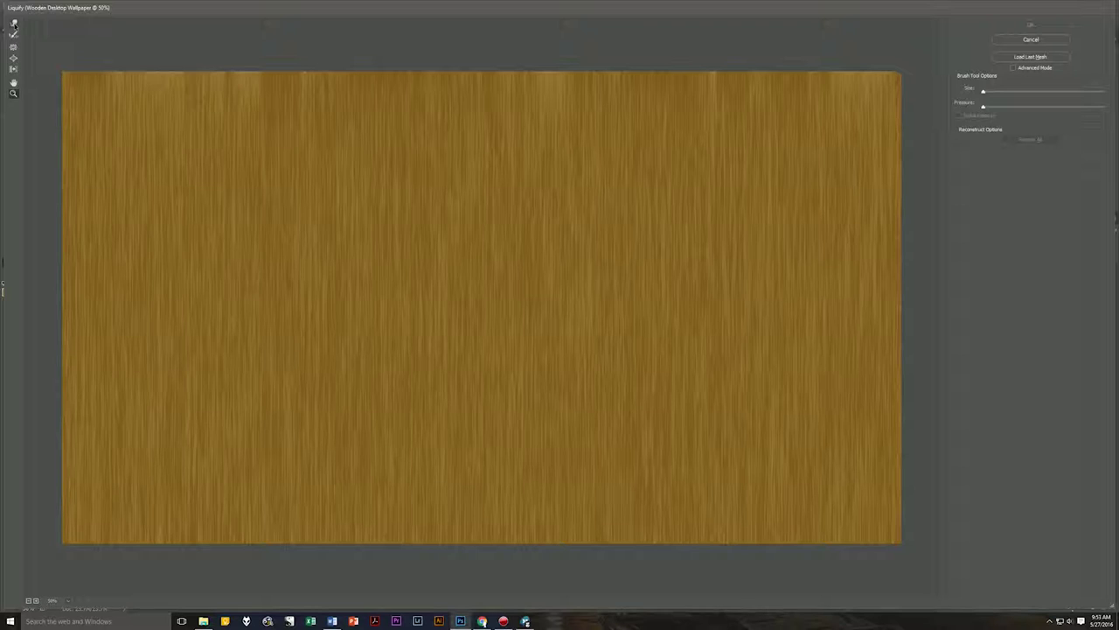
{"action": "left_click", "coordinate": [14, 25]}
{"action": "left_click", "coordinate": [1094, 98]}
Step: Warp the straight grain into irregular waves across the whole canvas, keep its edges filled, and apply the Liquify result
{"action": "mouse_move", "coordinate": [127, 314]}
{"action": "left_mouse_down"}
{"action": "mouse_move", "coordinate": [131, 157]}
{"action": "mouse_move", "coordinate": [107, 91]}
{"action": "left_mouse_up"}
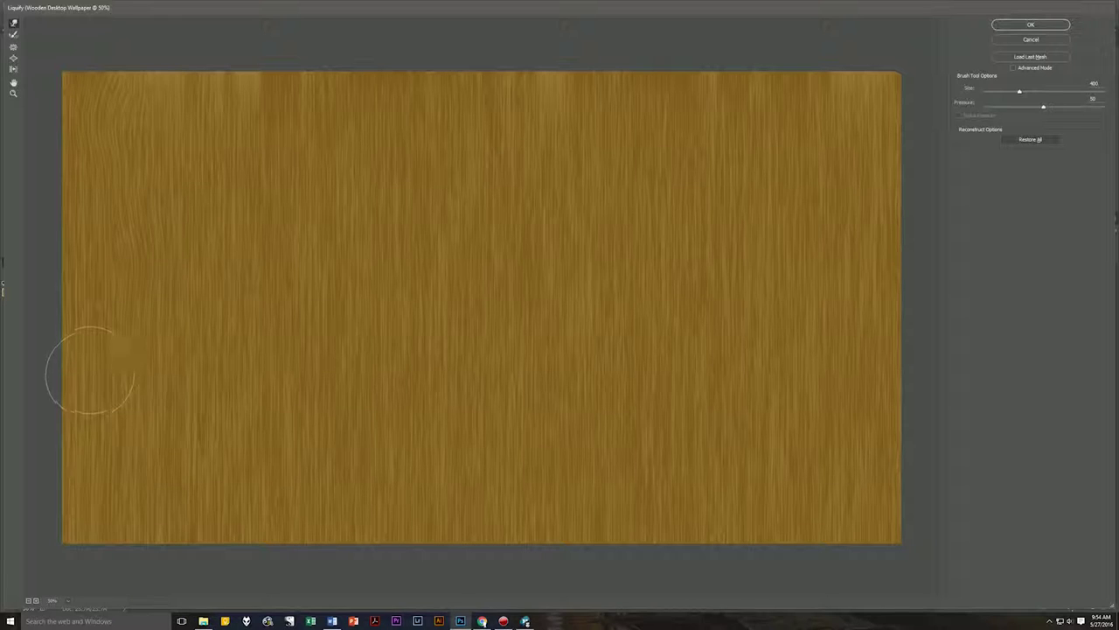
{"action": "mouse_move", "coordinate": [220, 155]}
{"action": "left_mouse_down"}
{"action": "mouse_move", "coordinate": [205, 76]}
{"action": "mouse_move", "coordinate": [197, 132]}
{"action": "mouse_move", "coordinate": [170, 65]}
{"action": "mouse_move", "coordinate": [302, 114]}
{"action": "mouse_move", "coordinate": [297, 214]}
{"action": "mouse_move", "coordinate": [241, 227]}
{"action": "left_mouse_up"}
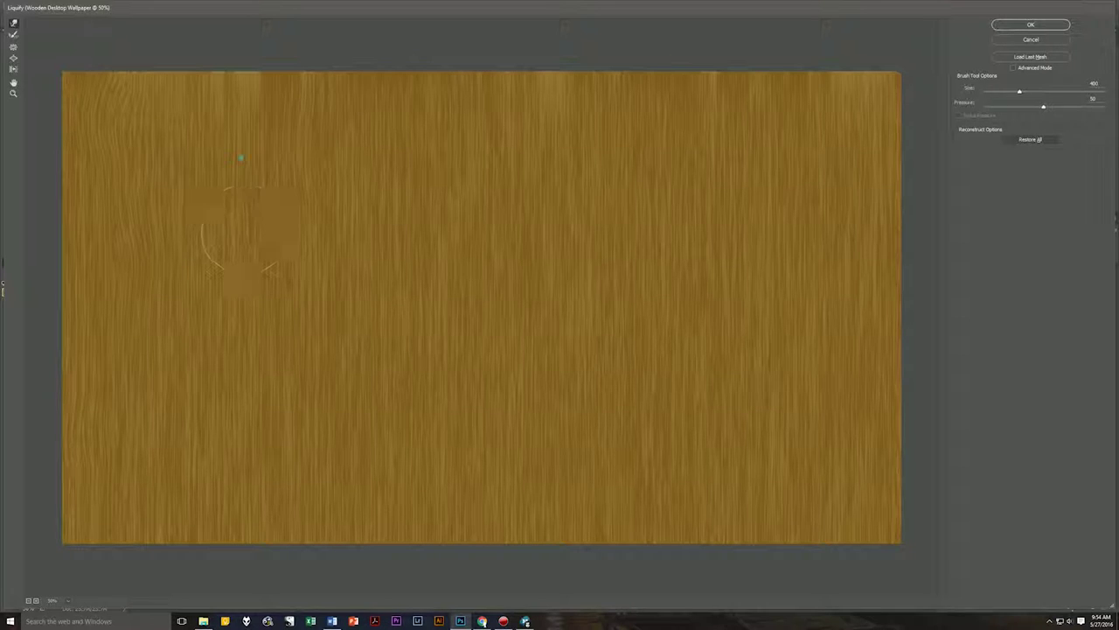
{"action": "mouse_move", "coordinate": [163, 237]}
{"action": "left_mouse_down"}
{"action": "mouse_move", "coordinate": [193, 437]}
{"action": "mouse_move", "coordinate": [232, 332]}
{"action": "mouse_move", "coordinate": [199, 468]}
{"action": "mouse_move", "coordinate": [284, 187]}
{"action": "left_mouse_up"}
{"action": "left_click_drag", "start_coordinate": [237, 562], "coordinate": [252, 546]}
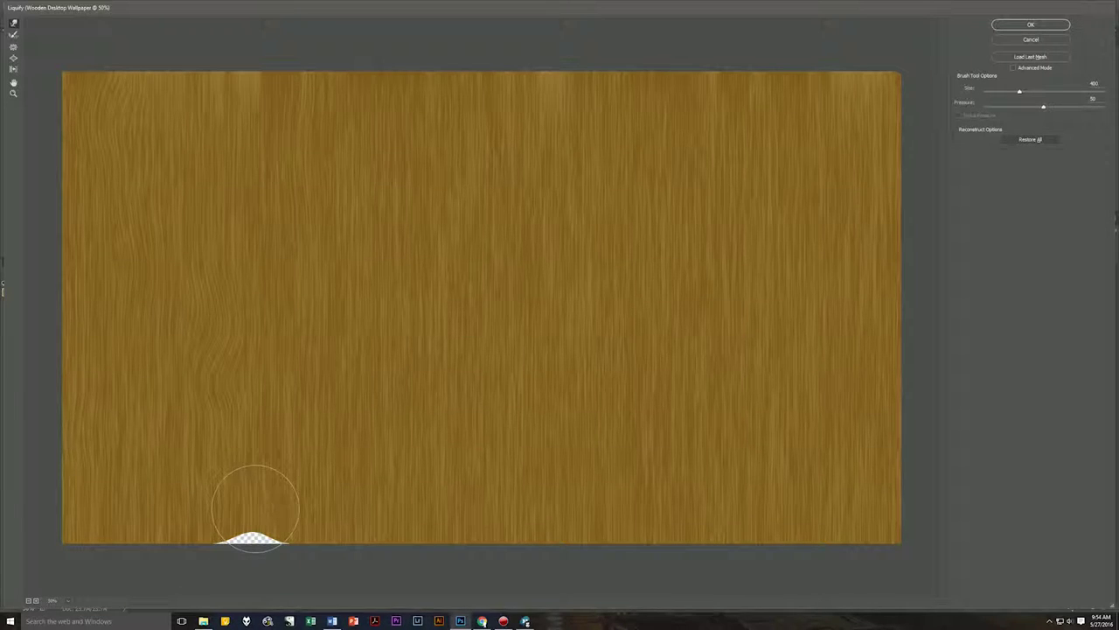
{"action": "mouse_move", "coordinate": [230, 514]}
{"action": "left_mouse_down"}
{"action": "mouse_move", "coordinate": [269, 520]}
{"action": "mouse_move", "coordinate": [269, 567]}
{"action": "mouse_move", "coordinate": [263, 522]}
{"action": "mouse_move", "coordinate": [293, 505]}
{"action": "mouse_move", "coordinate": [300, 535]}
{"action": "left_mouse_up"}
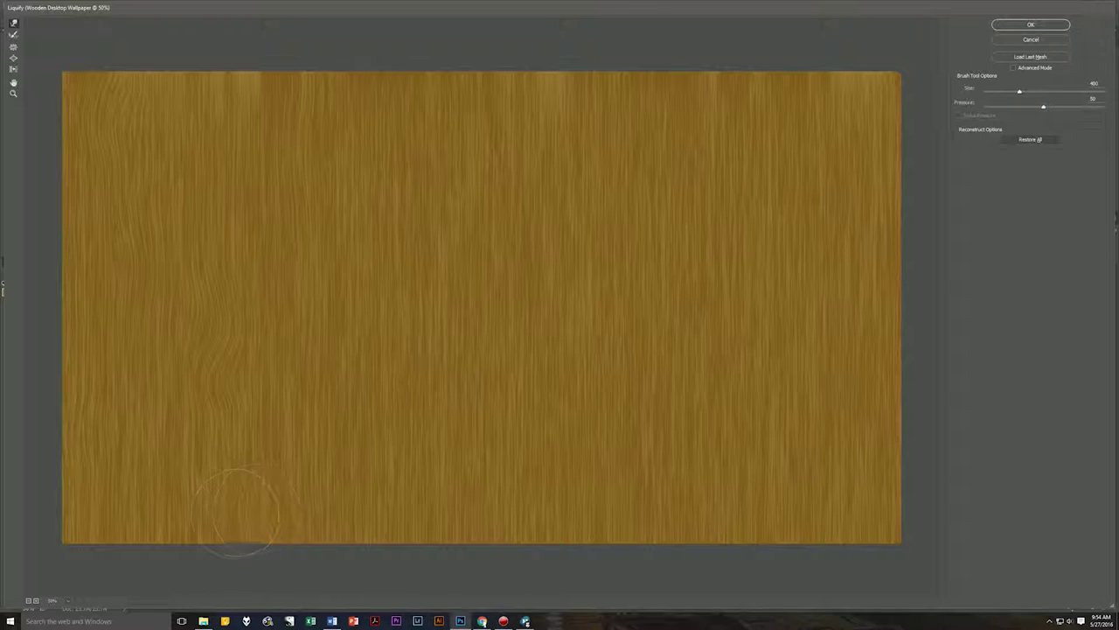
{"action": "mouse_move", "coordinate": [881, 144]}
{"action": "left_mouse_down"}
{"action": "mouse_move", "coordinate": [886, 194]}
{"action": "mouse_move", "coordinate": [919, 192]}
{"action": "mouse_move", "coordinate": [892, 219]}
{"action": "left_mouse_up"}
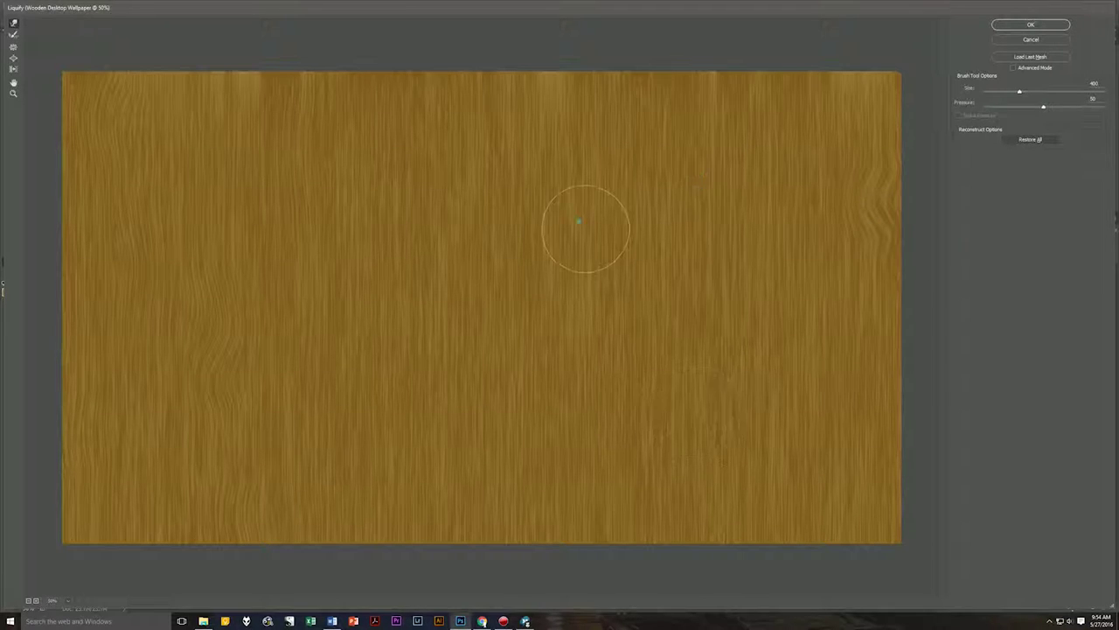
{"action": "left_click_drag", "start_coordinate": [579, 225], "coordinate": [590, 241]}
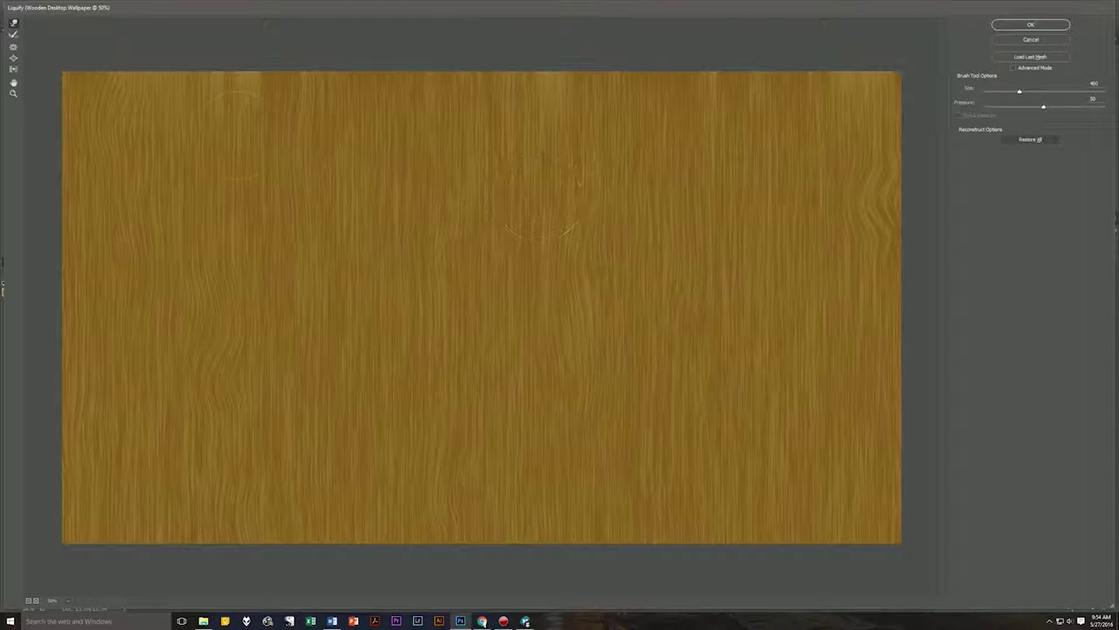
{"action": "left_click_drag", "start_coordinate": [254, 131], "coordinate": [262, 130]}
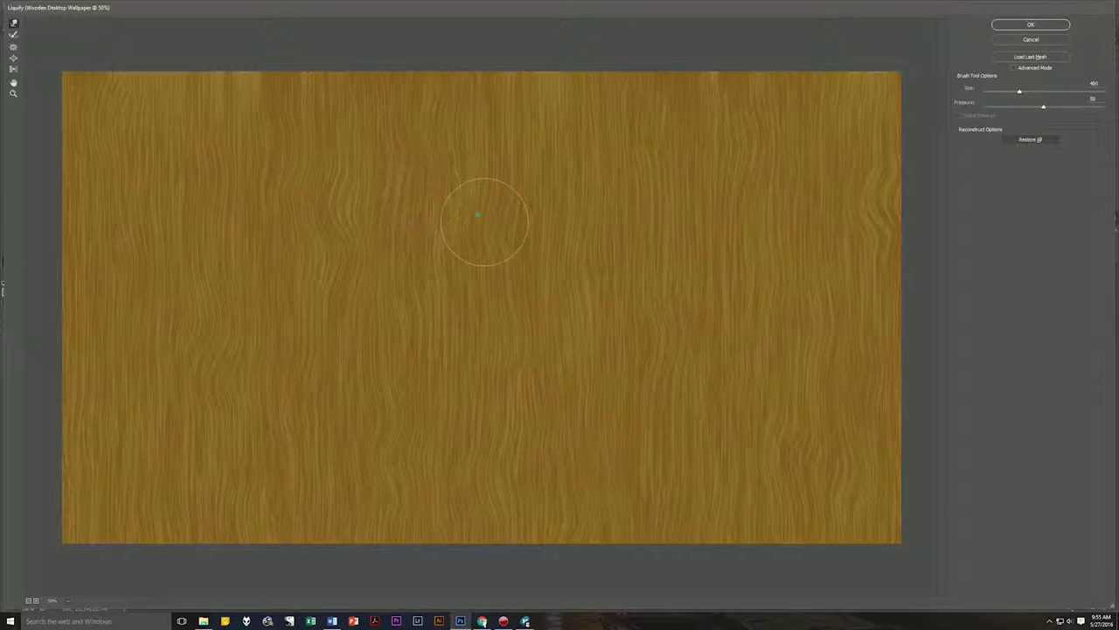
{"action": "left_click_drag", "start_coordinate": [485, 221], "coordinate": [494, 262]}
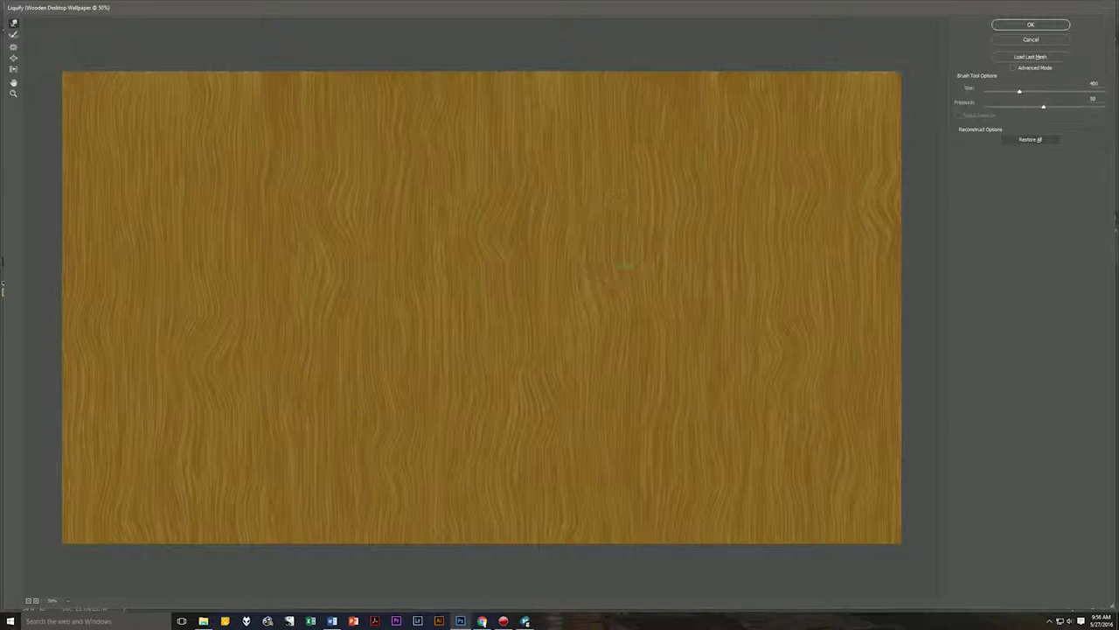
{"action": "left_click", "coordinate": [996, 24]}
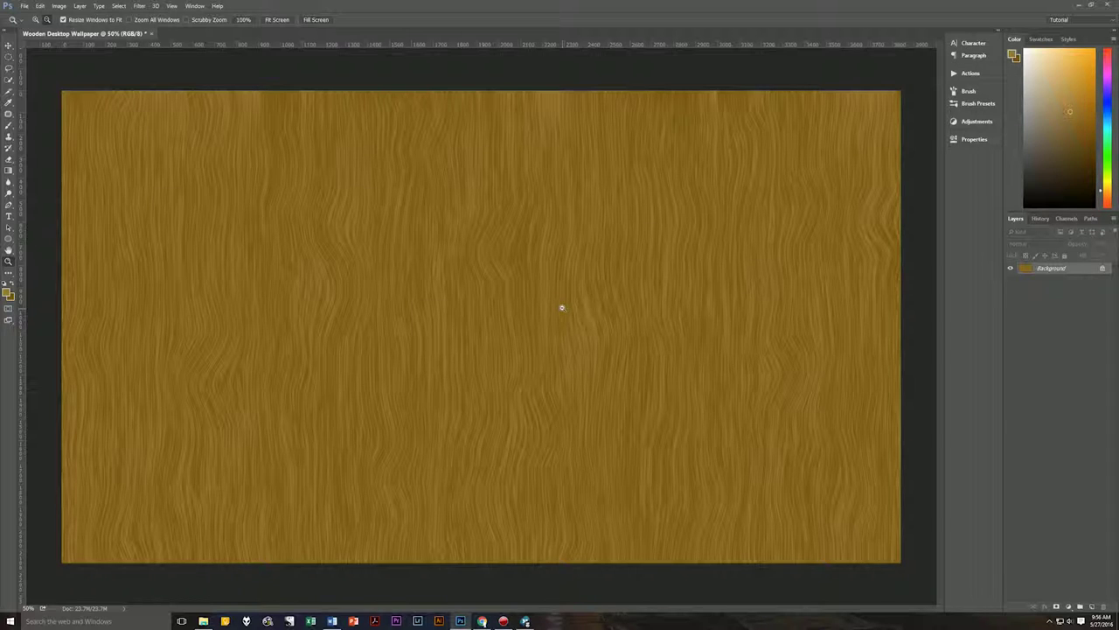
Step: Select a tall narrow ellipse near the canvas's upper-left corner with the Elliptical Marquee tool and a 30 px feather
{"action": "key", "text": "m"}
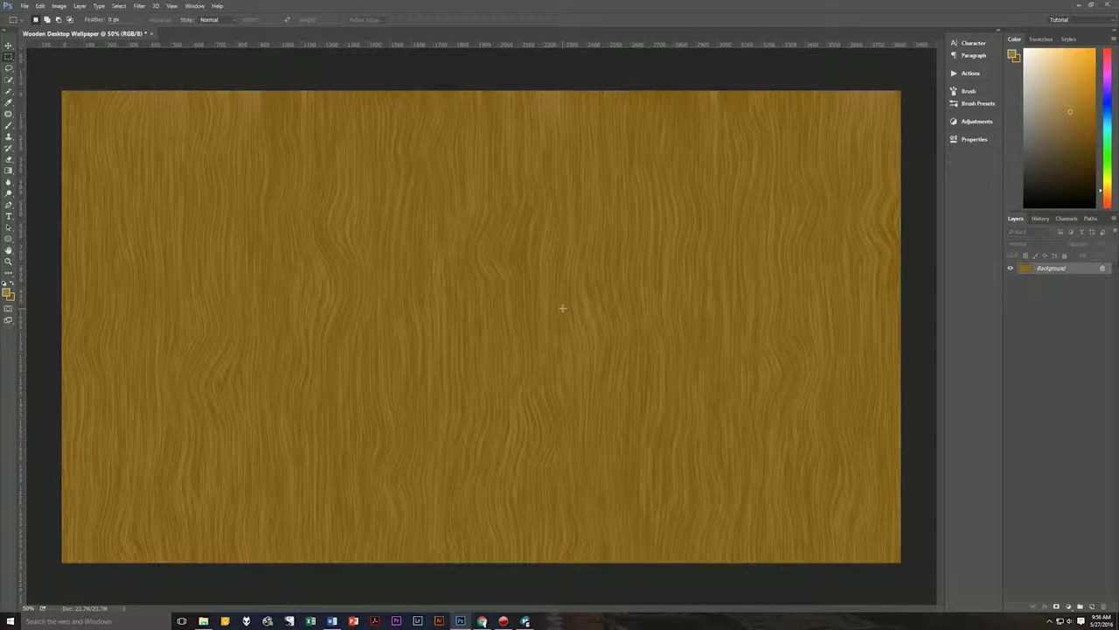
{"action": "left_click", "coordinate": [8, 57]}
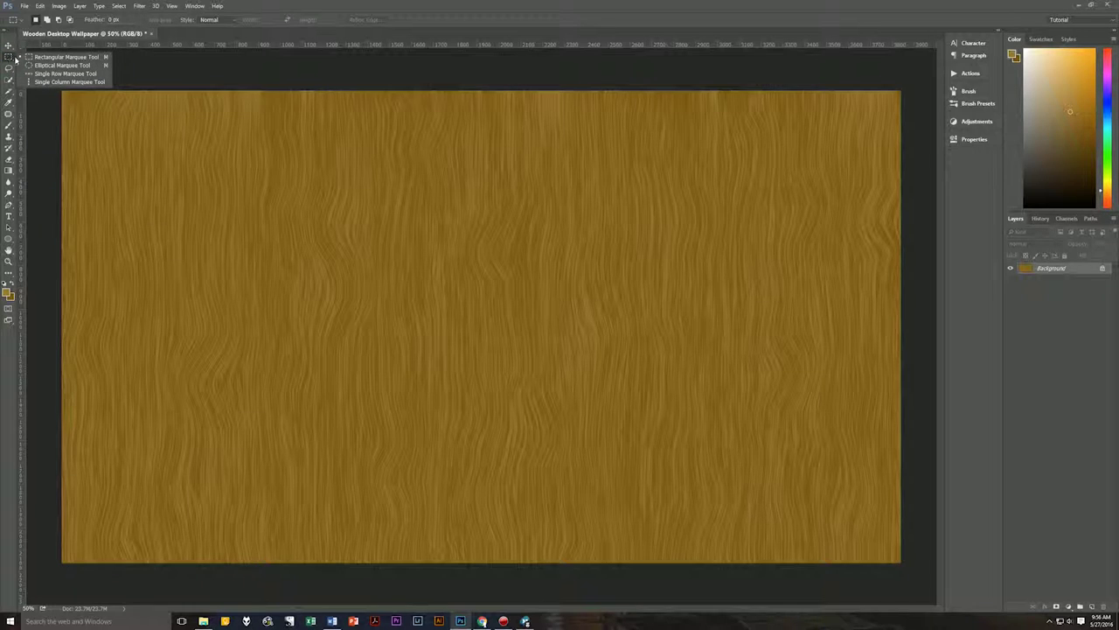
{"action": "left_click", "coordinate": [63, 66]}
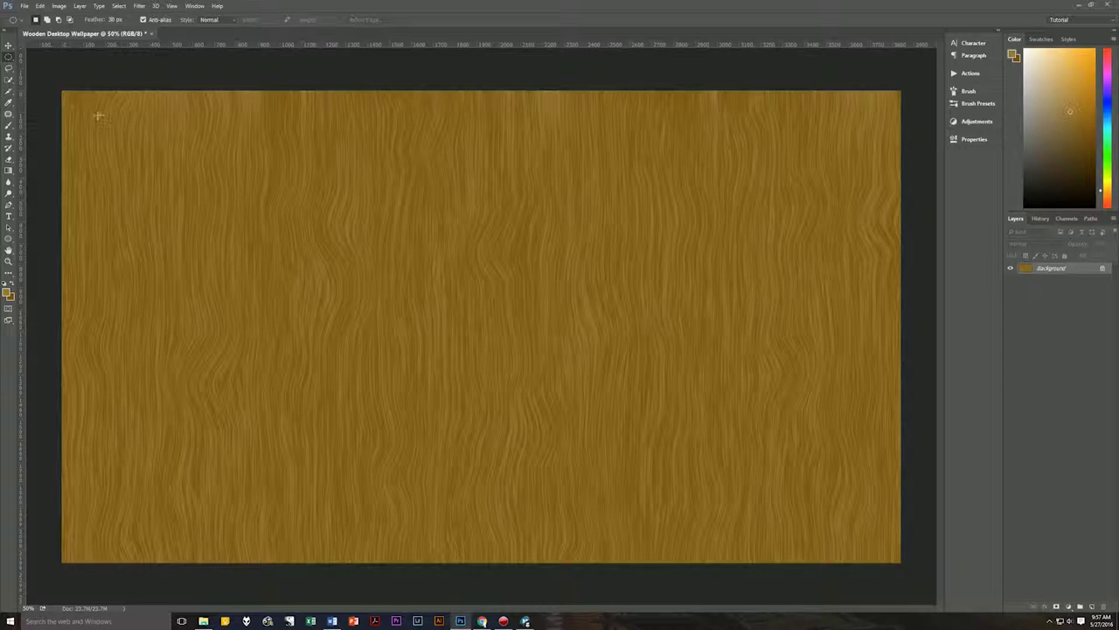
{"action": "left_click_drag", "start_coordinate": [98, 115], "coordinate": [123, 170]}
Step: Distort the selected ellipse into a wood knot with the ZigZag filter, using Pond Ripples and 2 ridges, and deselect it
{"action": "left_click", "coordinate": [139, 7]}
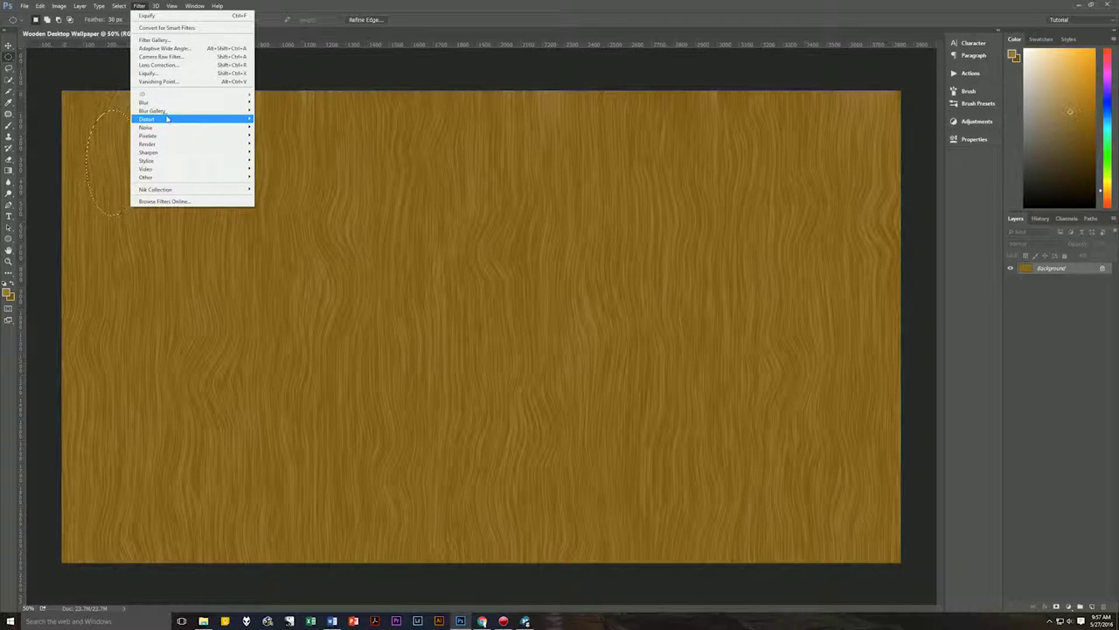
{"action": "mouse_move", "coordinate": [167, 118]}
{"action": "left_click", "coordinate": [278, 186]}
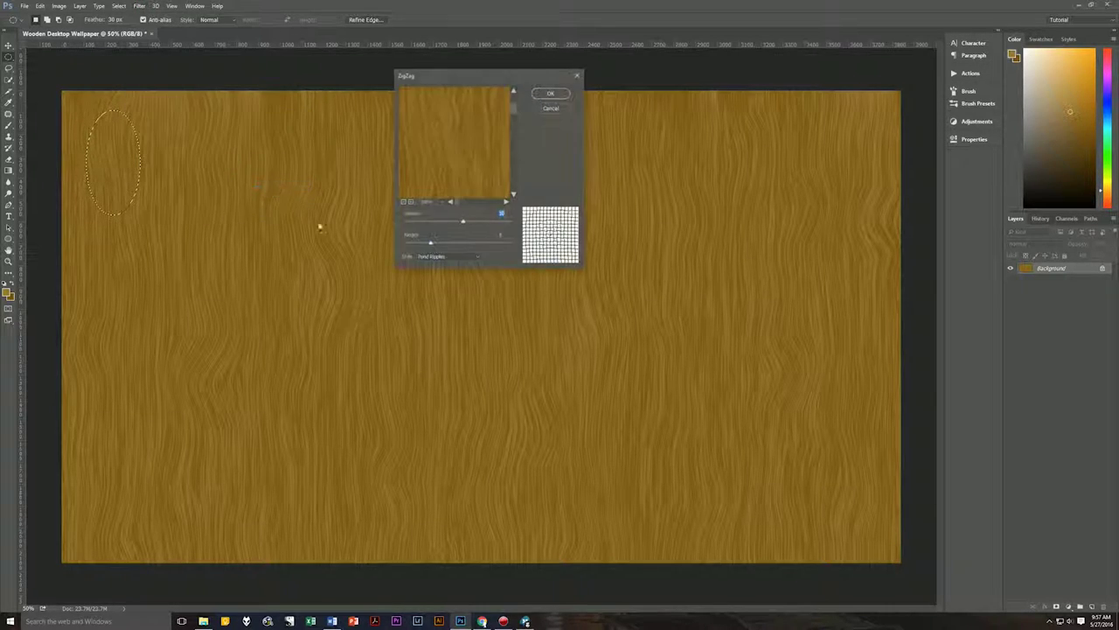
{"action": "left_click", "coordinate": [460, 137]}
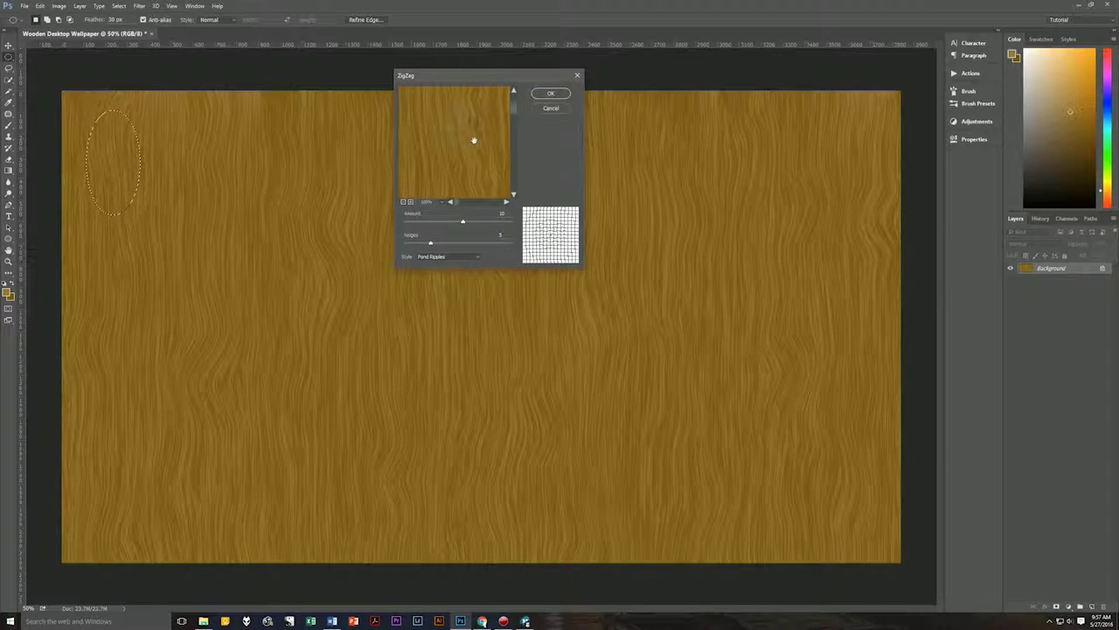
{"action": "left_click_drag", "start_coordinate": [472, 138], "coordinate": [443, 107]}
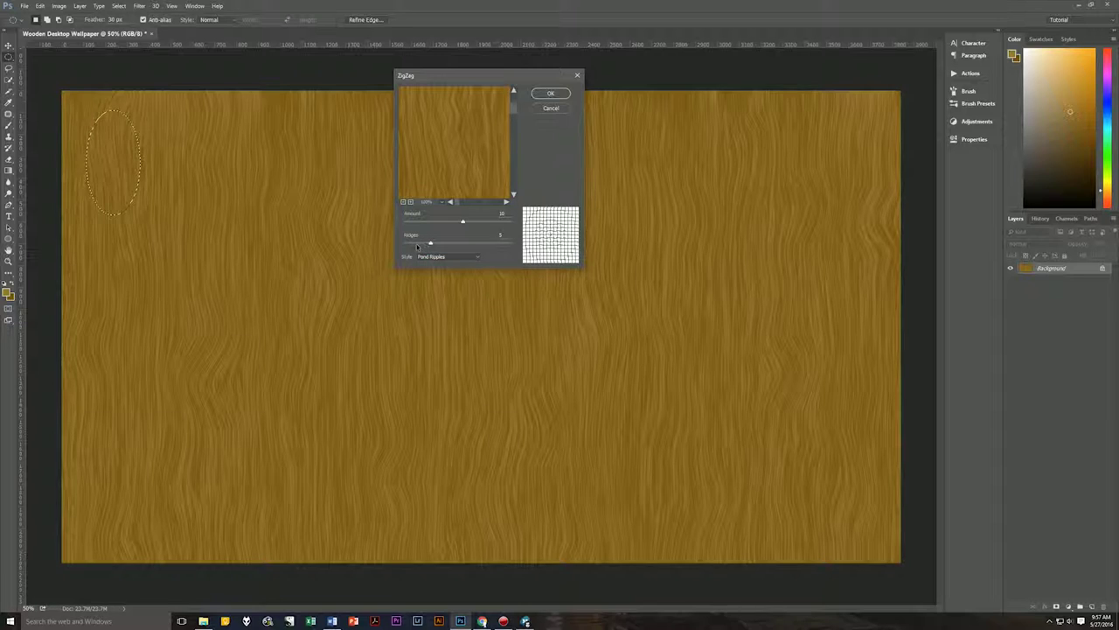
{"action": "mouse_move", "coordinate": [417, 247]}
{"action": "left_mouse_down"}
{"action": "mouse_move", "coordinate": [407, 245]}
{"action": "mouse_move", "coordinate": [469, 250]}
{"action": "mouse_move", "coordinate": [413, 245]}
{"action": "left_mouse_up"}
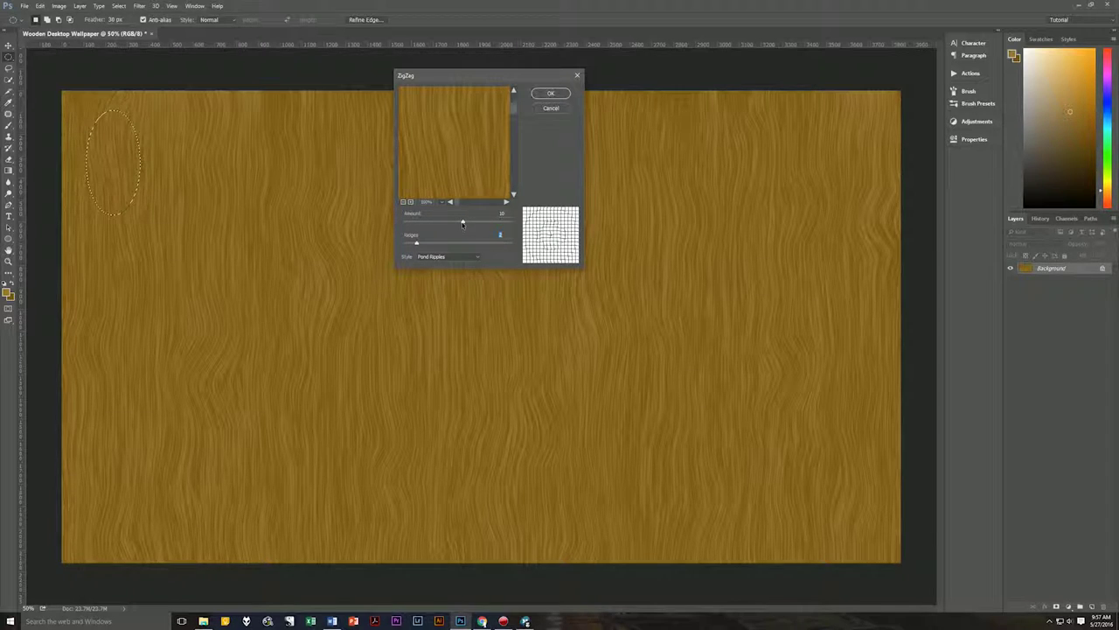
{"action": "left_click_drag", "start_coordinate": [463, 224], "coordinate": [492, 223]}
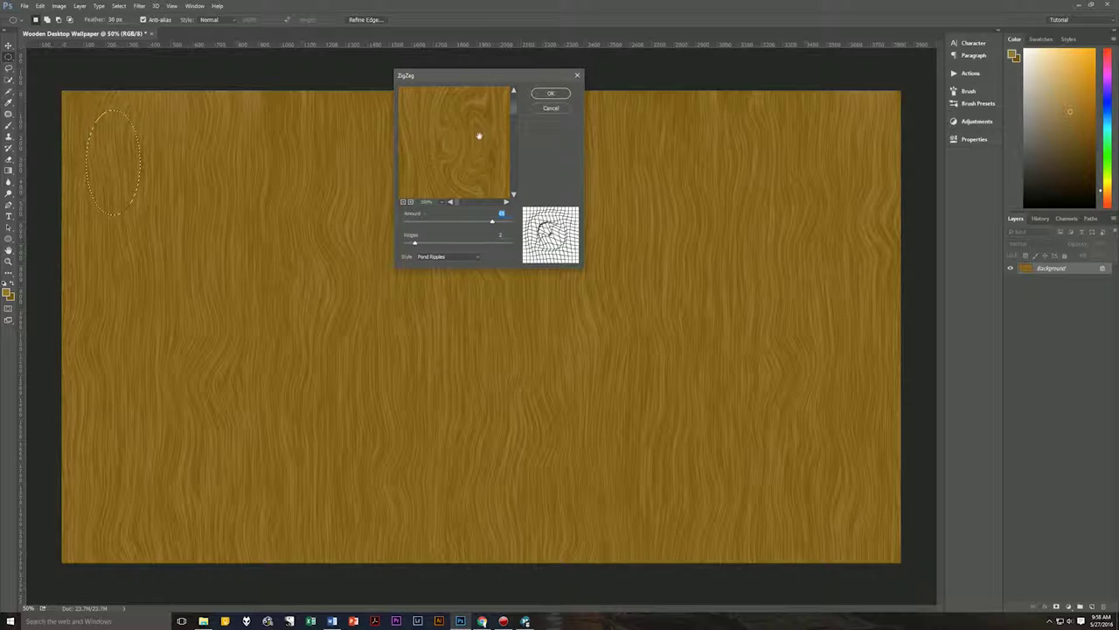
{"action": "left_click", "coordinate": [557, 95]}
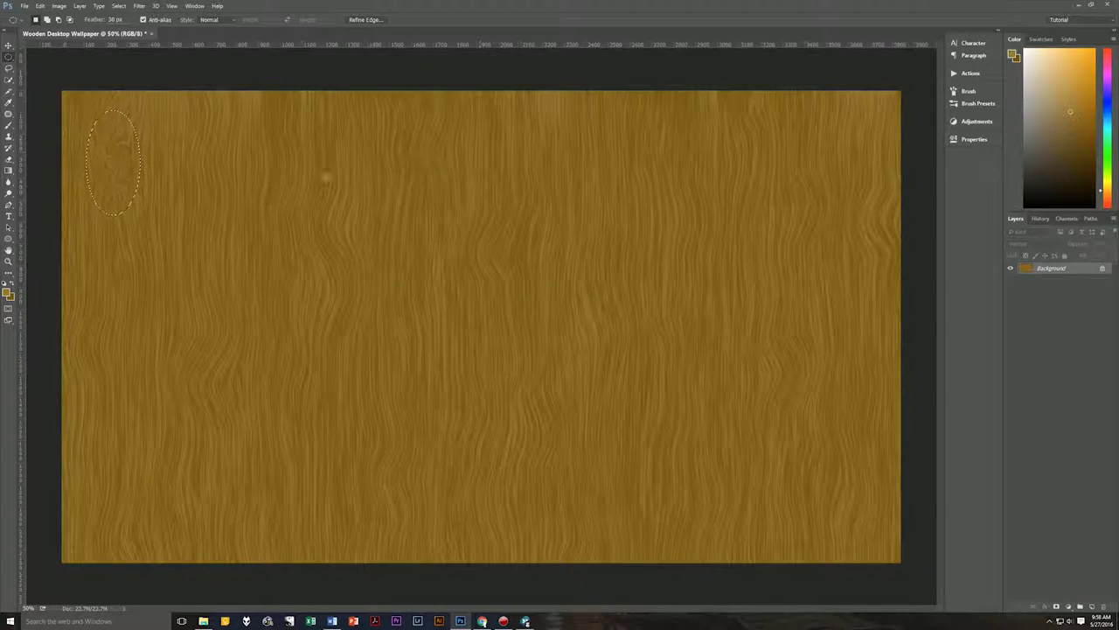
{"action": "key", "text": "ctrl+d"}
{"action": "left_click_drag", "start_coordinate": [201, 158], "coordinate": [424, 507]}
{"action": "key", "text": "ctrl+d"}
{"action": "left_click_drag", "start_coordinate": [91, 124], "coordinate": [140, 377]}
{"action": "key", "text": "ctrl+d"}
Step: Select a small circle in the canvas's lower-left area and form a knot with ZigZag, using a negative amount, 1 ridge and Pond Ripples
{"action": "left_click_drag", "start_coordinate": [140, 332], "coordinate": [195, 392]}
{"action": "left_click", "coordinate": [139, 6]}
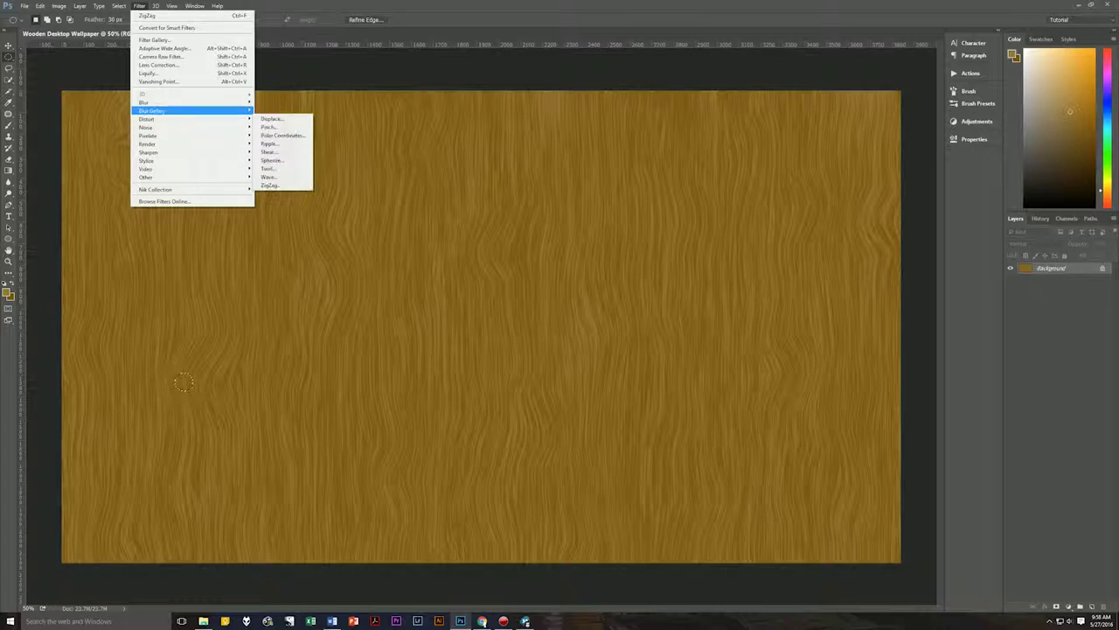
{"action": "left_click", "coordinate": [283, 186]}
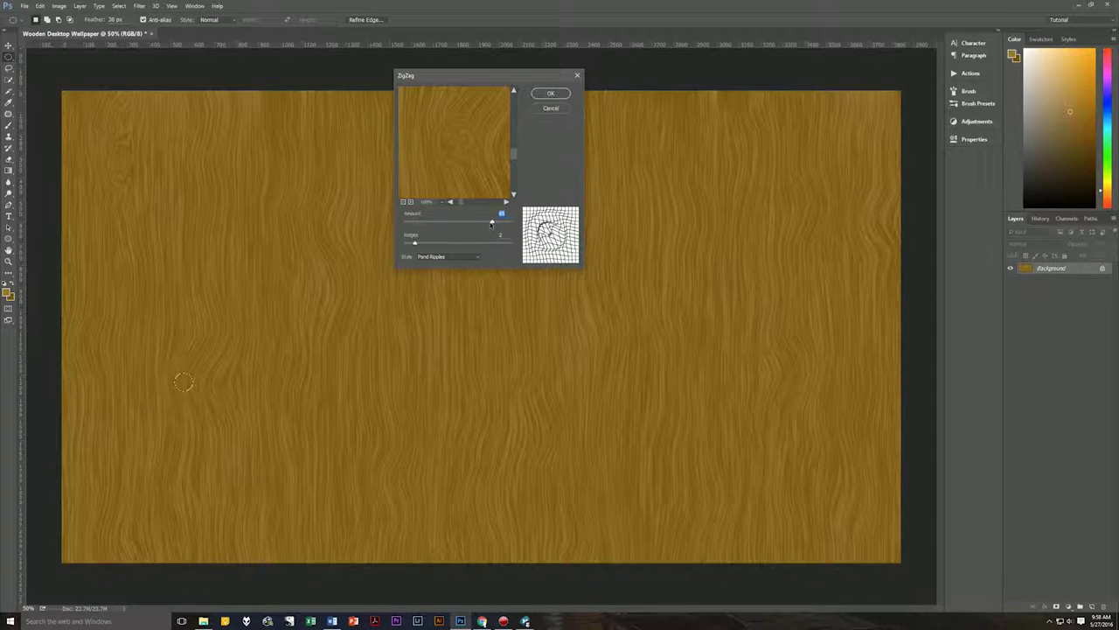
{"action": "left_click_drag", "start_coordinate": [492, 223], "coordinate": [425, 223]}
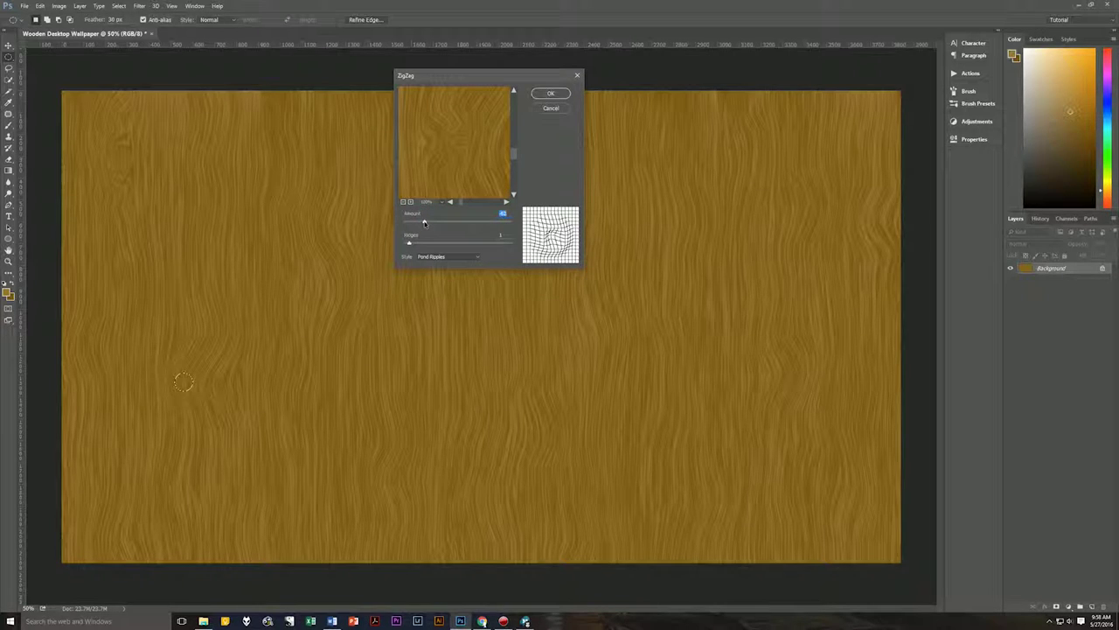
{"action": "left_click", "coordinate": [549, 93]}
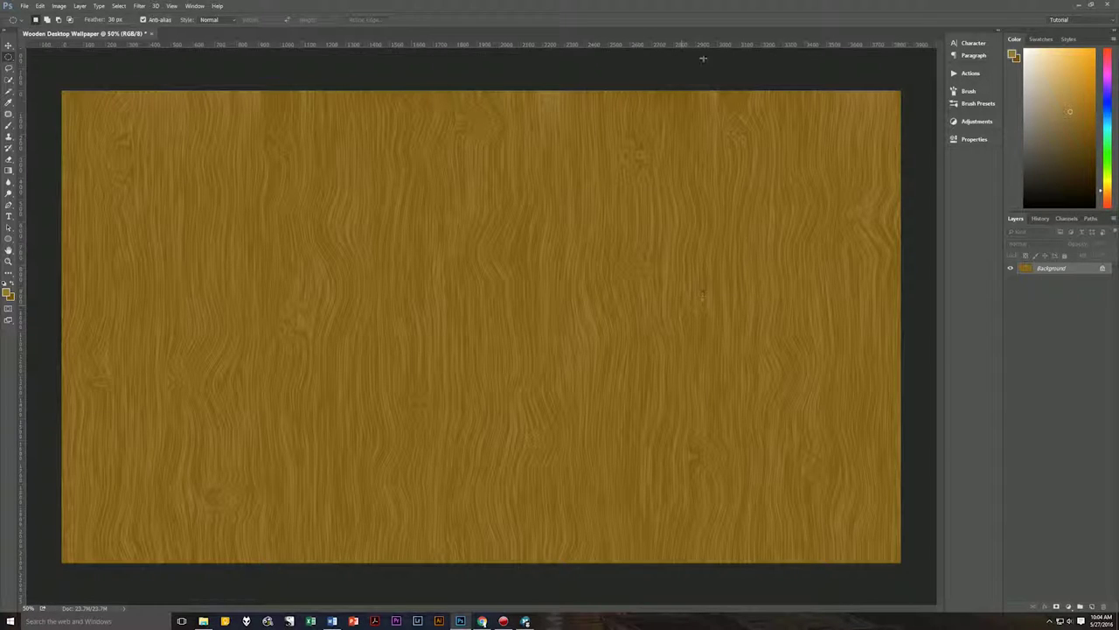
Step: Sharpen the whole wood texture with Unsharp Mask at amount 100%, radius 100 pixels and threshold 0
{"action": "left_click_drag", "start_coordinate": [627, 125], "coordinate": [642, 167]}
{"action": "left_click", "coordinate": [642, 167]}
{"action": "left_click", "coordinate": [139, 5]}
{"action": "mouse_move", "coordinate": [167, 156]}
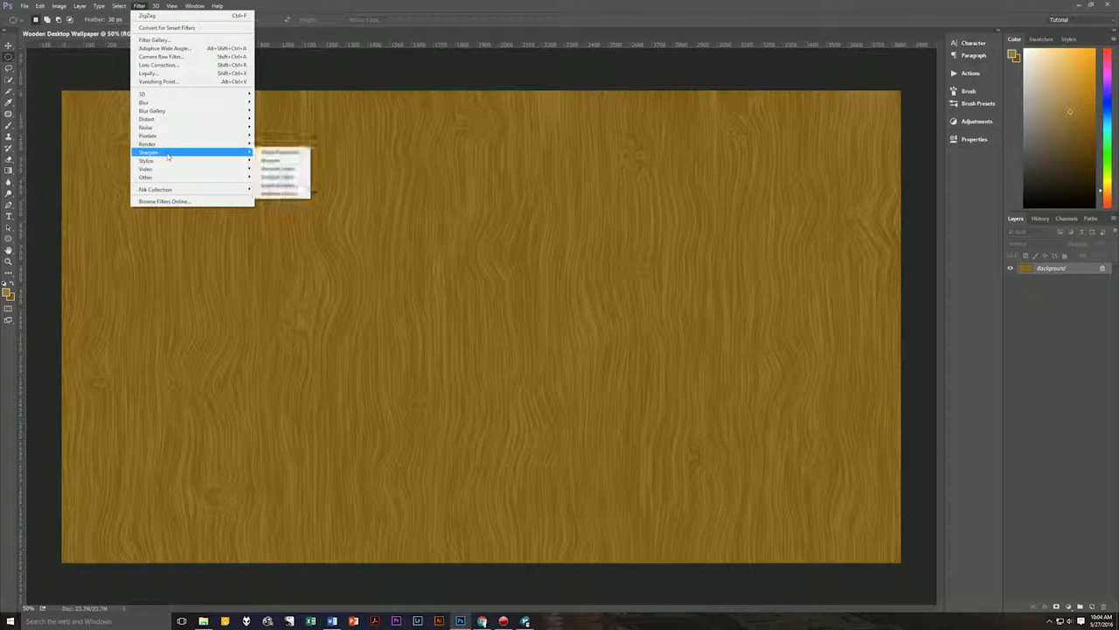
{"action": "left_click", "coordinate": [299, 196]}
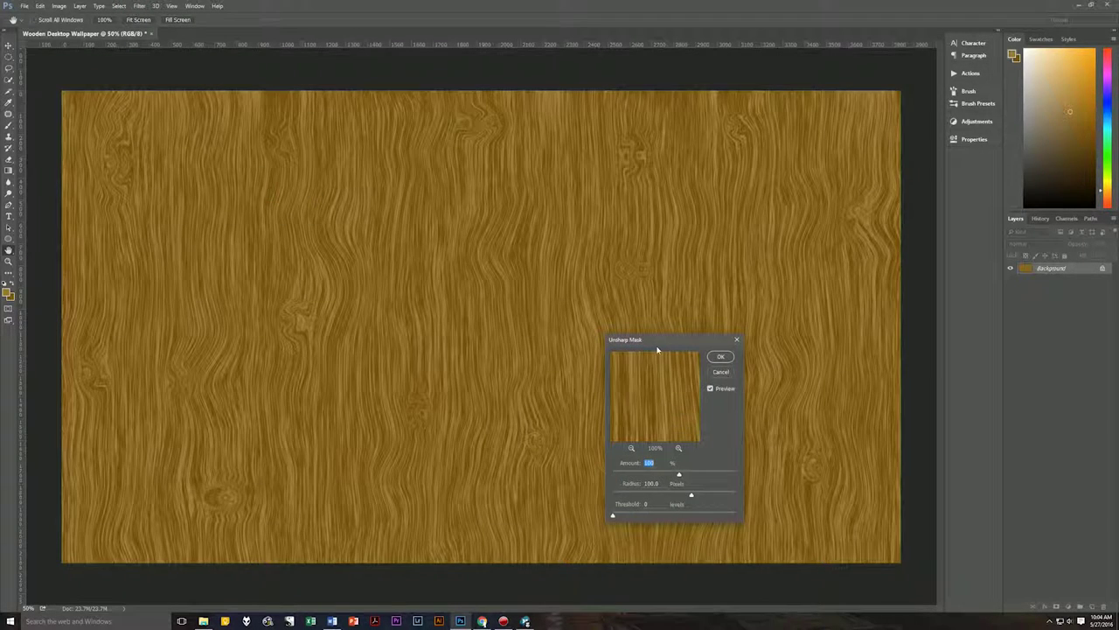
{"action": "left_click_drag", "start_coordinate": [658, 345], "coordinate": [742, 166]}
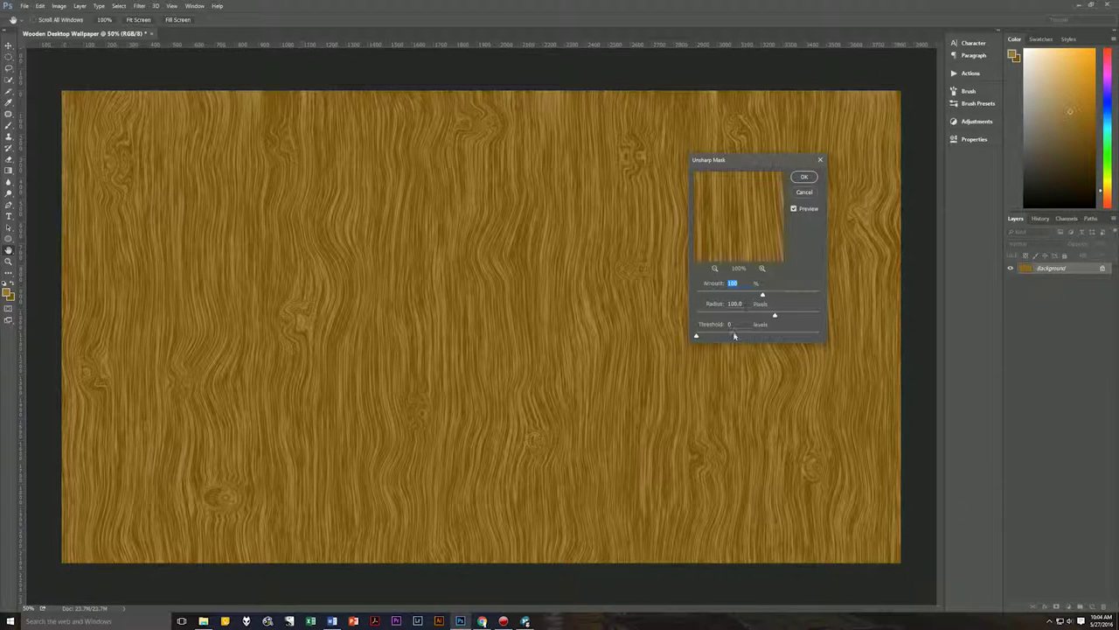
{"action": "left_click_drag", "start_coordinate": [759, 164], "coordinate": [731, 359]}
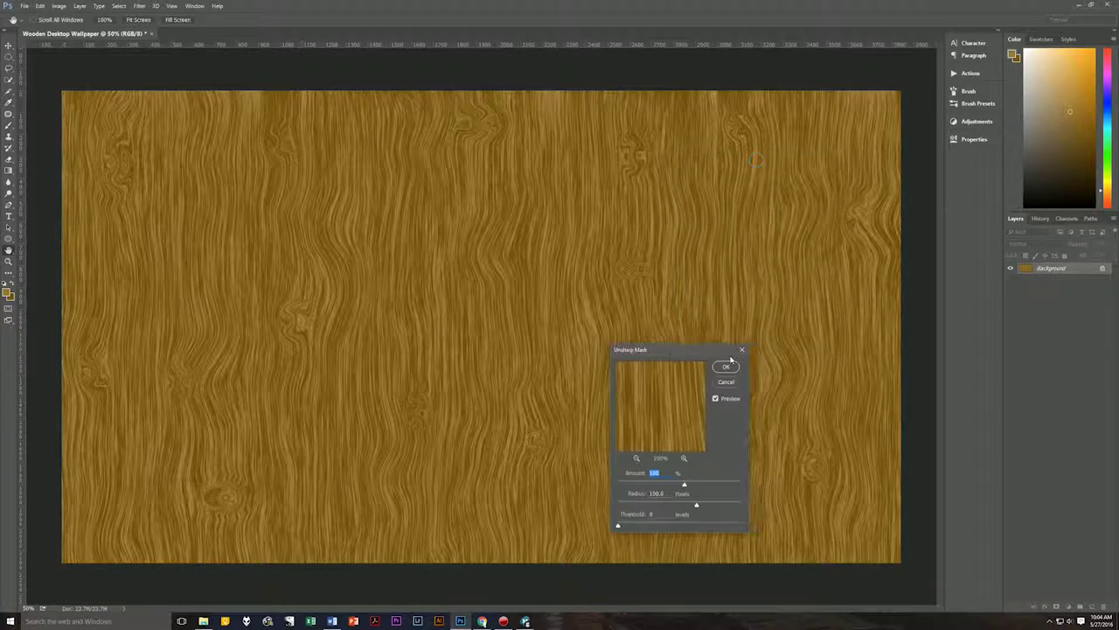
{"action": "left_click", "coordinate": [726, 367]}
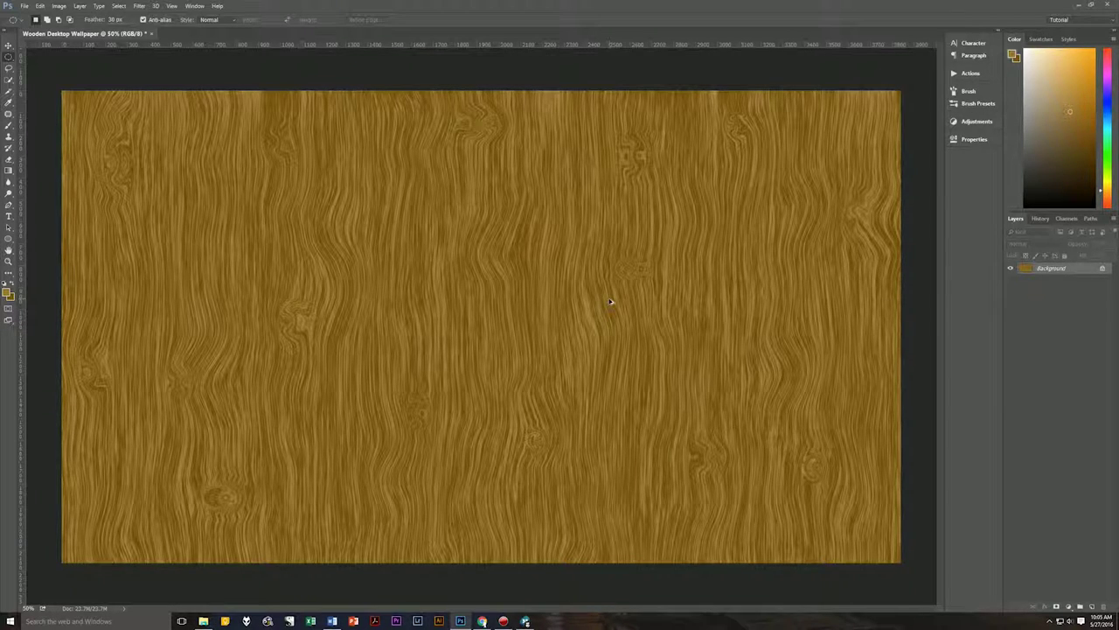
Step: Add a new layer above the wood texture and name it Grain
{"action": "key", "text": "ctrl+shift+alt+n"}
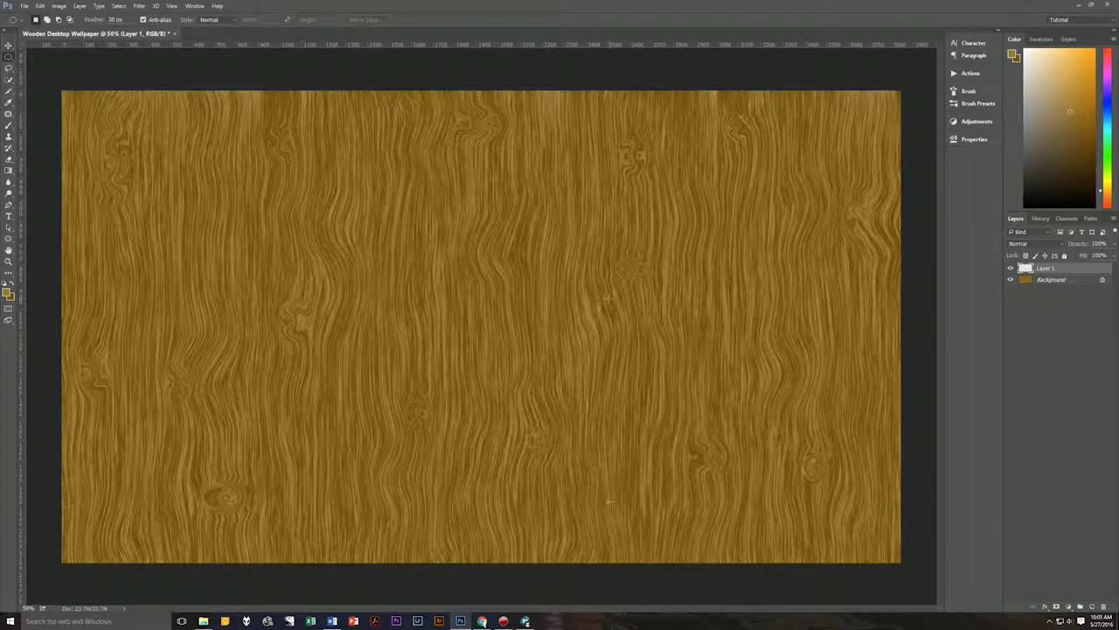
{"action": "double_click", "coordinate": [1045, 268]}
{"action": "type", "text": "Grain"}
{"action": "key", "text": "Return"}
Step: Fill the Grain layer with 50% Gray in Normal mode at 100% opacity
{"action": "left_click", "coordinate": [40, 6]}
{"action": "left_click", "coordinate": [122, 132]}
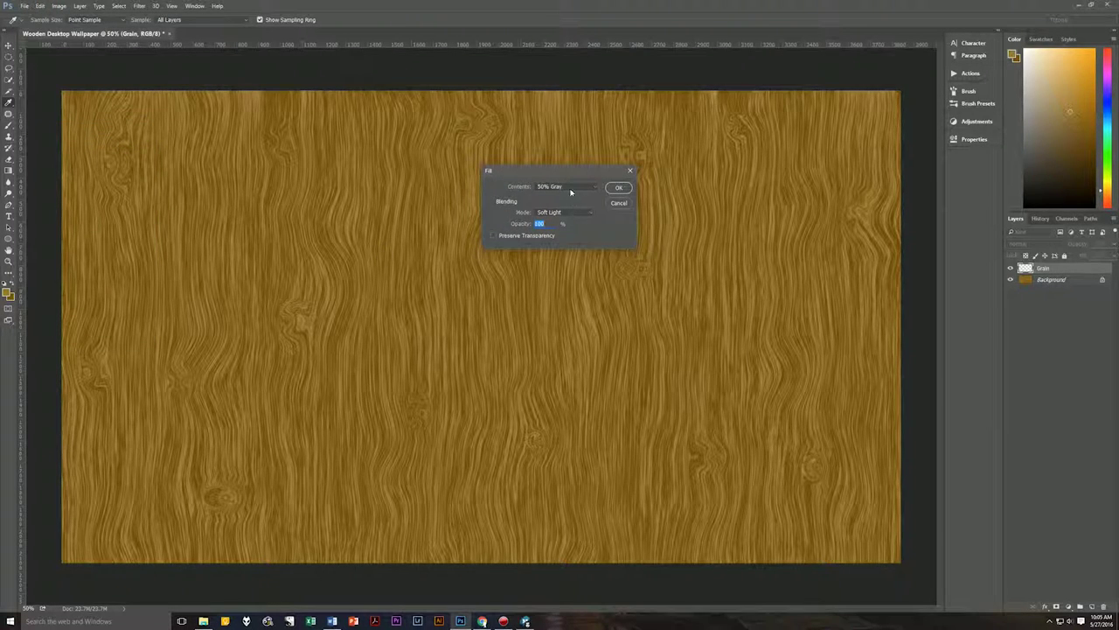
{"action": "left_click", "coordinate": [561, 215]}
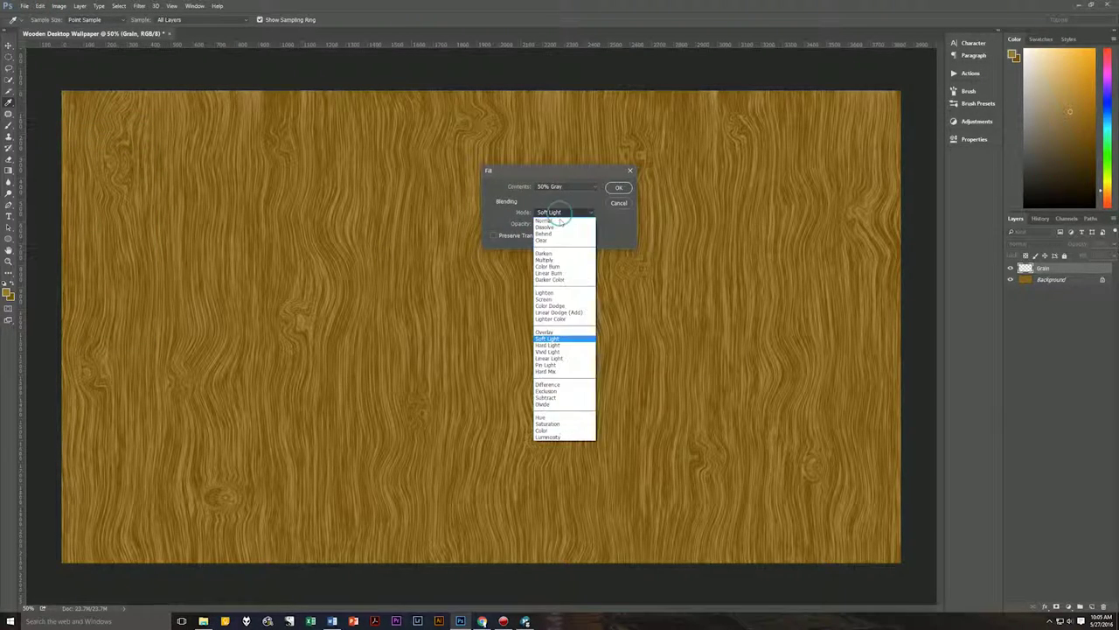
{"action": "left_click", "coordinate": [559, 218]}
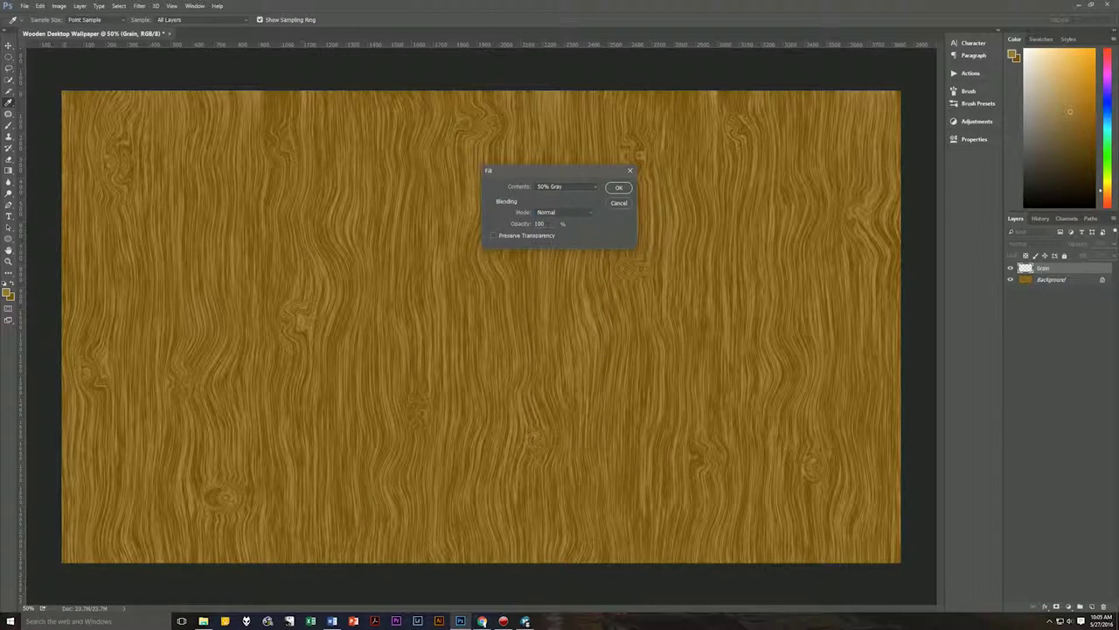
{"action": "left_click", "coordinate": [619, 189]}
{"action": "key", "text": "m"}
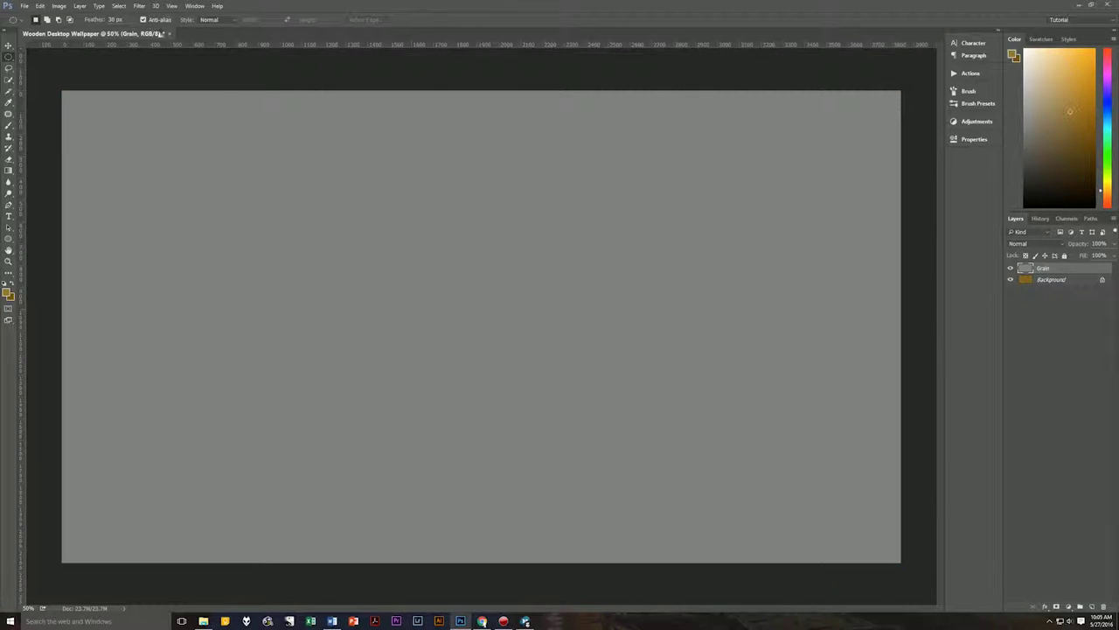
Step: Add 100% Gaussian monochromatic noise to the Grain layer
{"action": "left_click", "coordinate": [139, 6]}
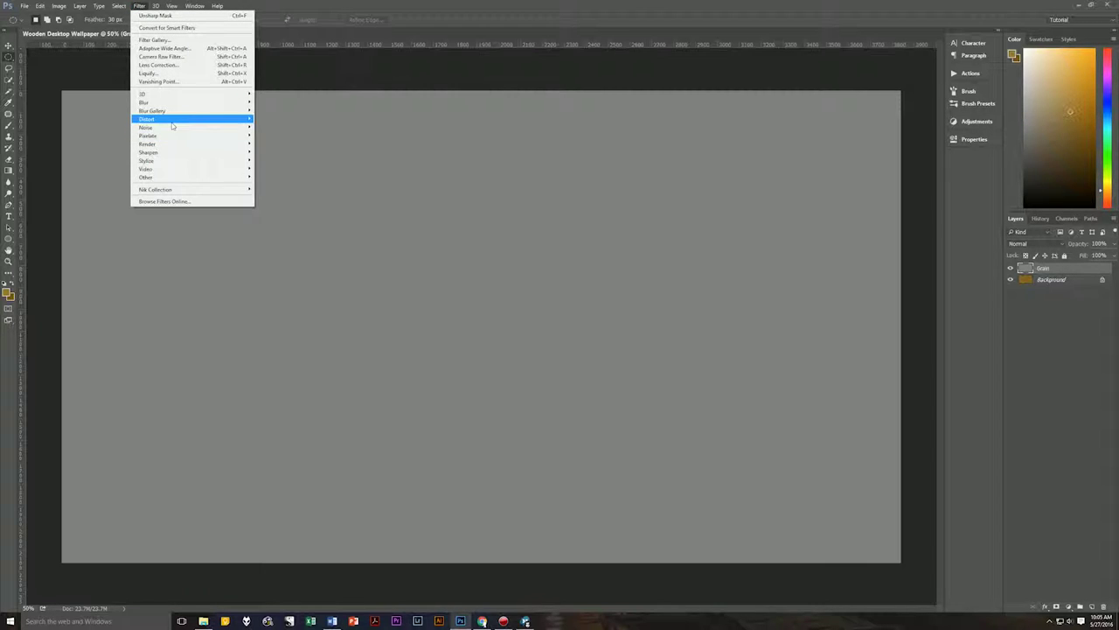
{"action": "mouse_move", "coordinate": [175, 128]}
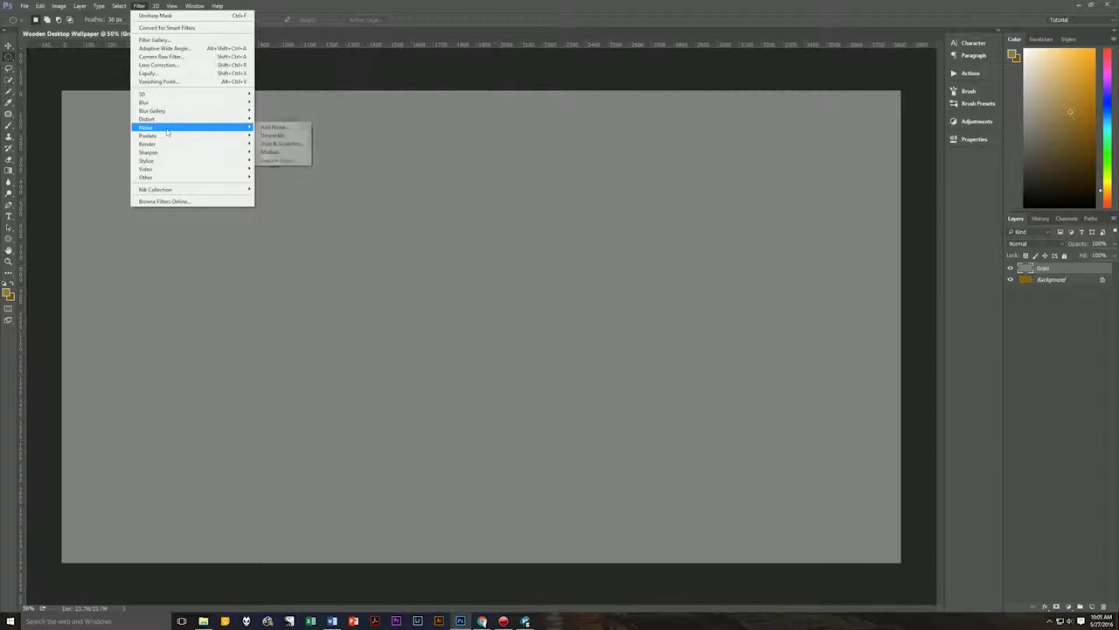
{"action": "left_click", "coordinate": [273, 127]}
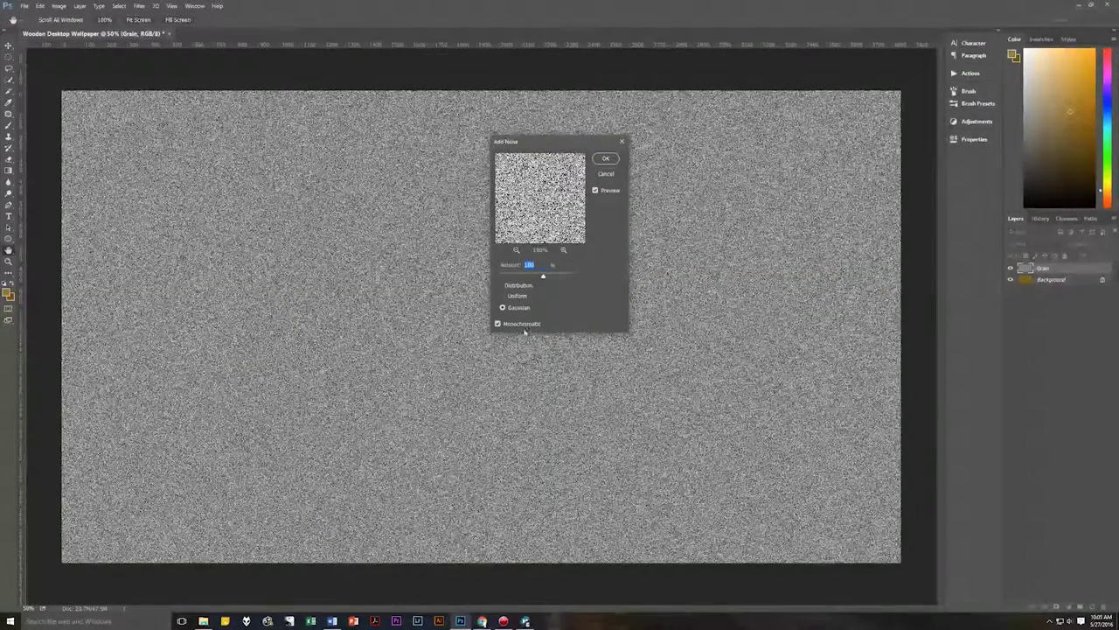
{"action": "left_click", "coordinate": [605, 160]}
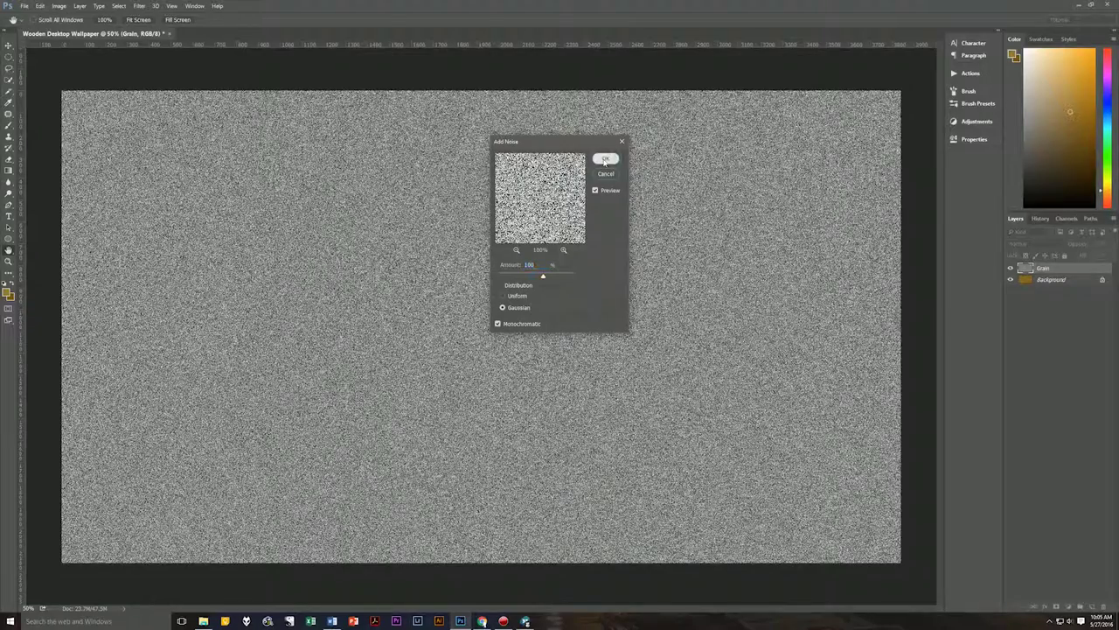
{"action": "key", "text": "m"}
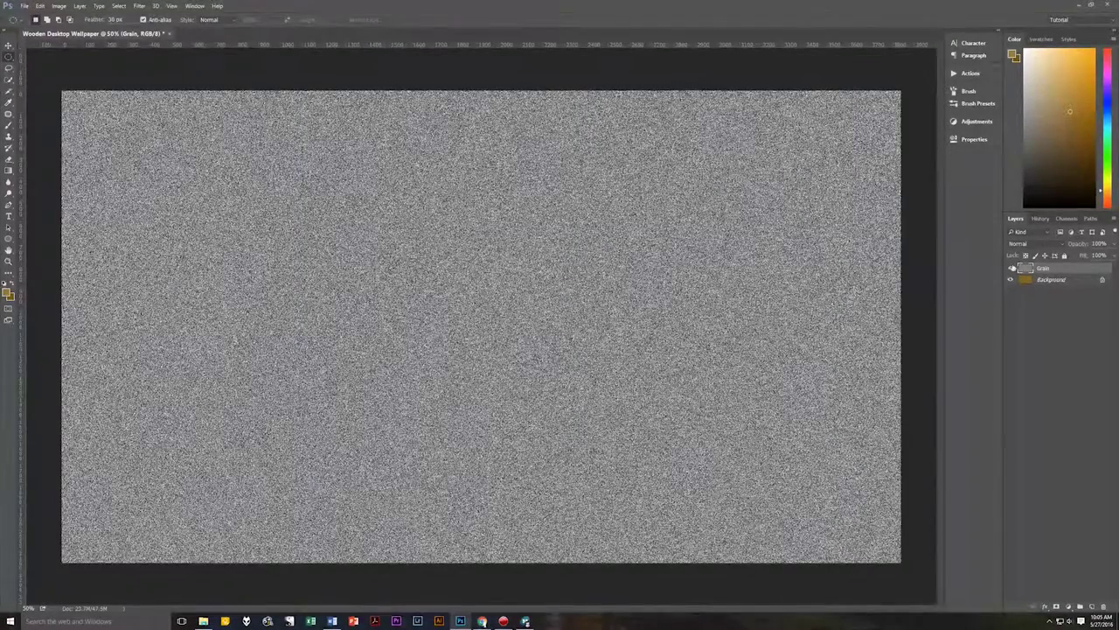
Step: Compare the canvas with the Grain layer hidden and shown, and set that layer's blend mode to Soft Light
{"action": "left_click", "coordinate": [1010, 268]}
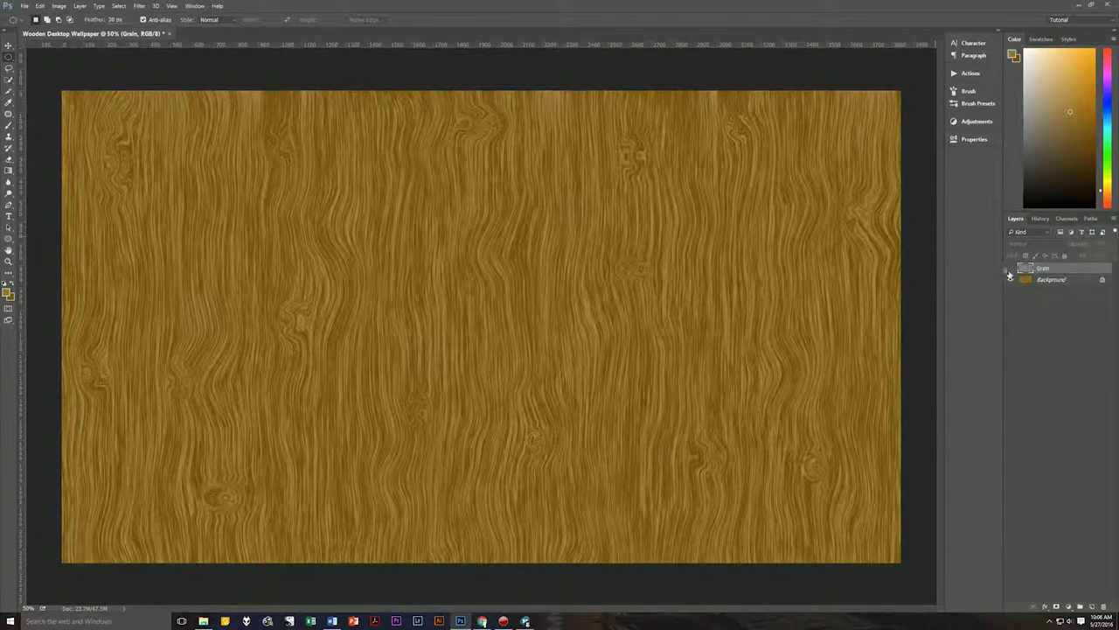
{"action": "left_click", "coordinate": [1010, 269]}
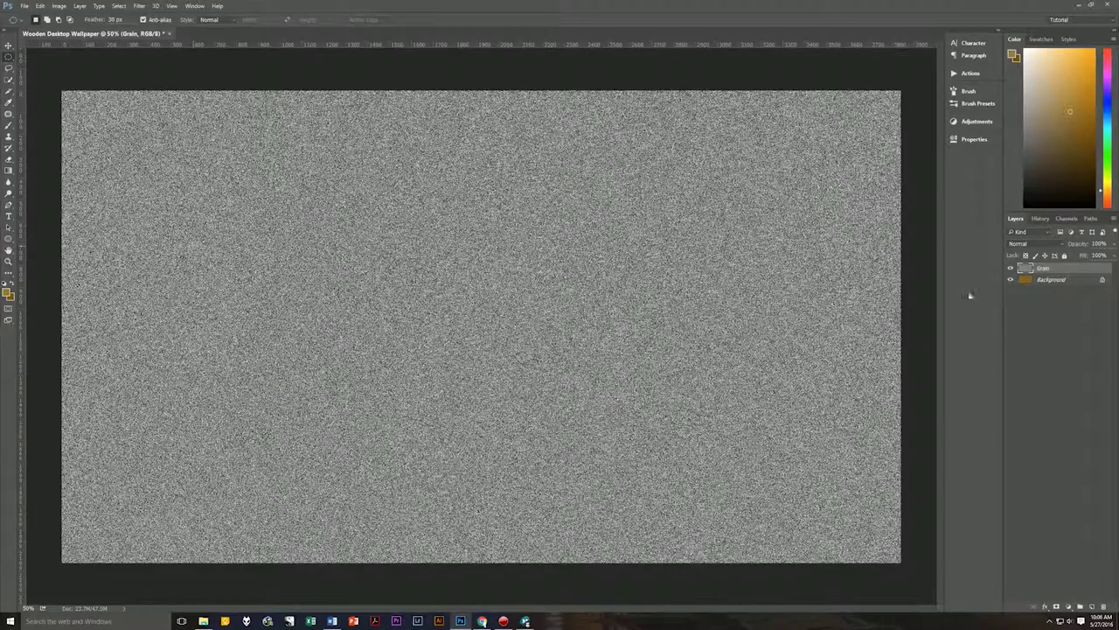
{"action": "left_click", "coordinate": [1032, 244]}
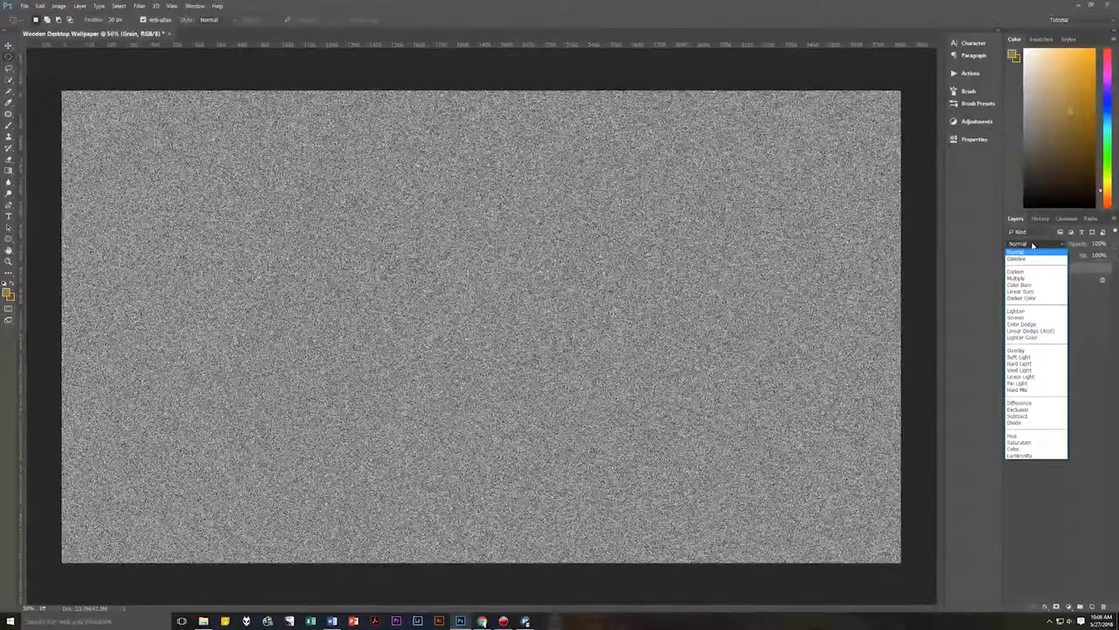
{"action": "left_click", "coordinate": [1032, 358]}
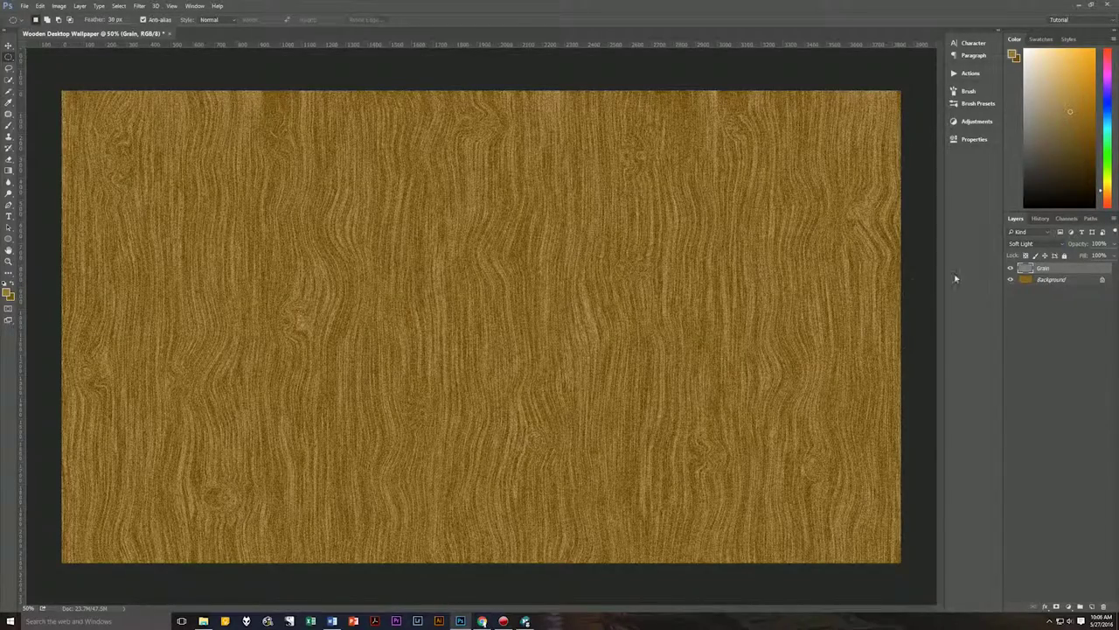
Step: Apply a Motion Blur to the Grain layer with a 90° angle and a distance of 50 pixels
{"action": "left_click", "coordinate": [1069, 266]}
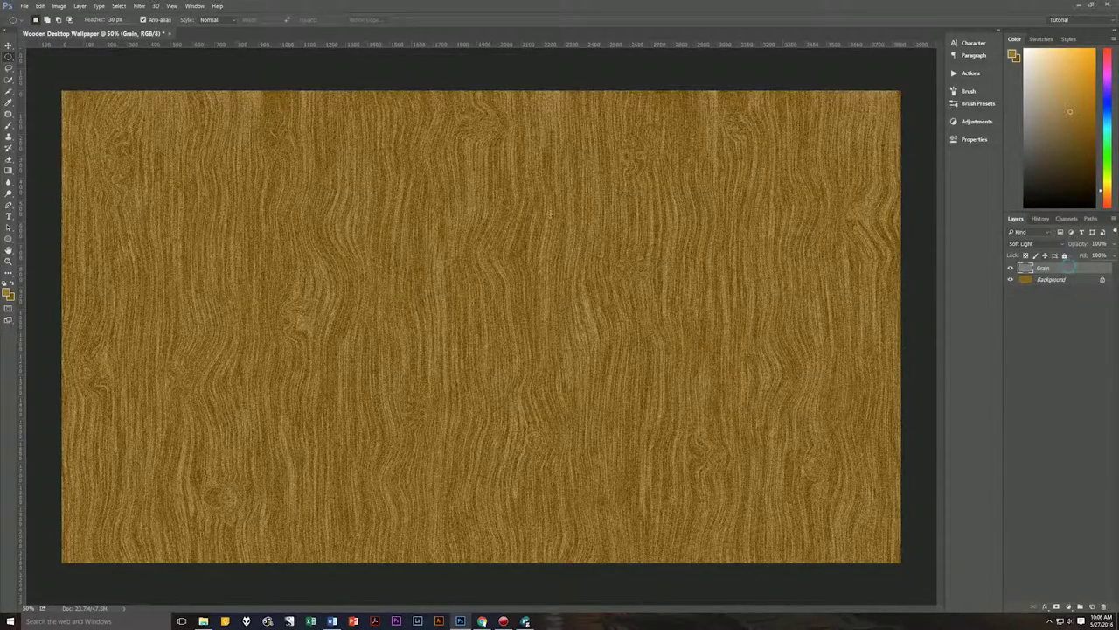
{"action": "left_click", "coordinate": [137, 6]}
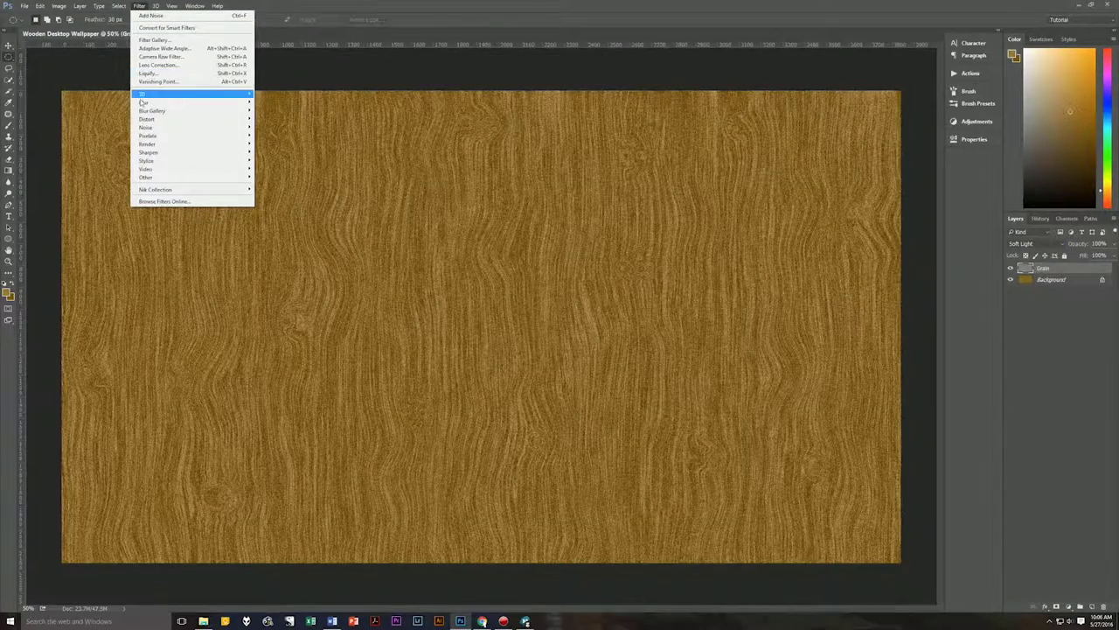
{"action": "mouse_move", "coordinate": [145, 102]}
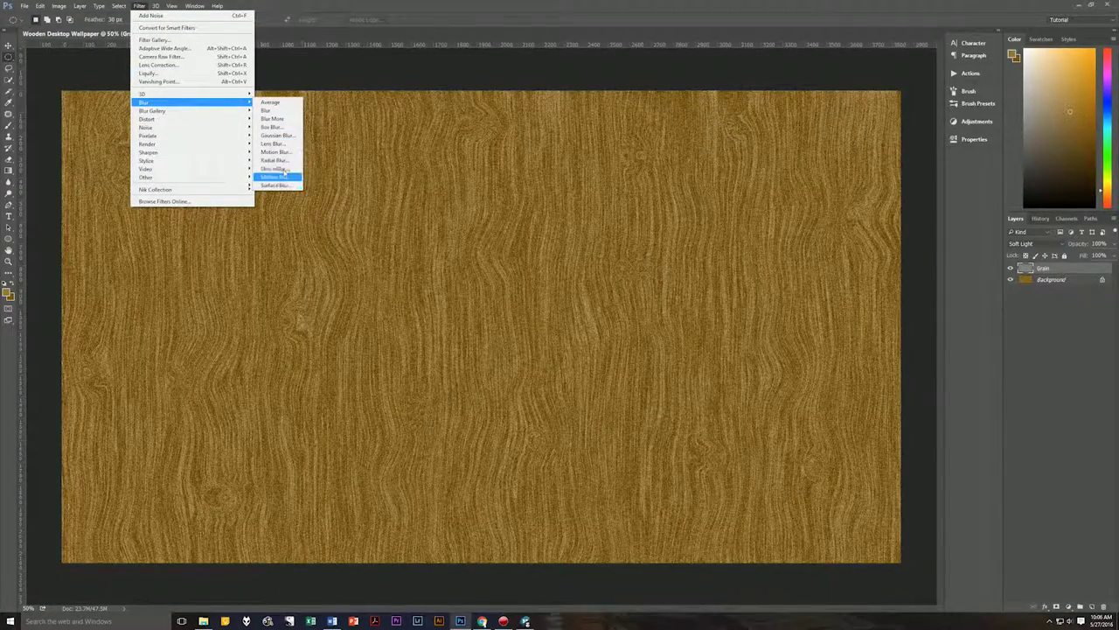
{"action": "left_click", "coordinate": [288, 152]}
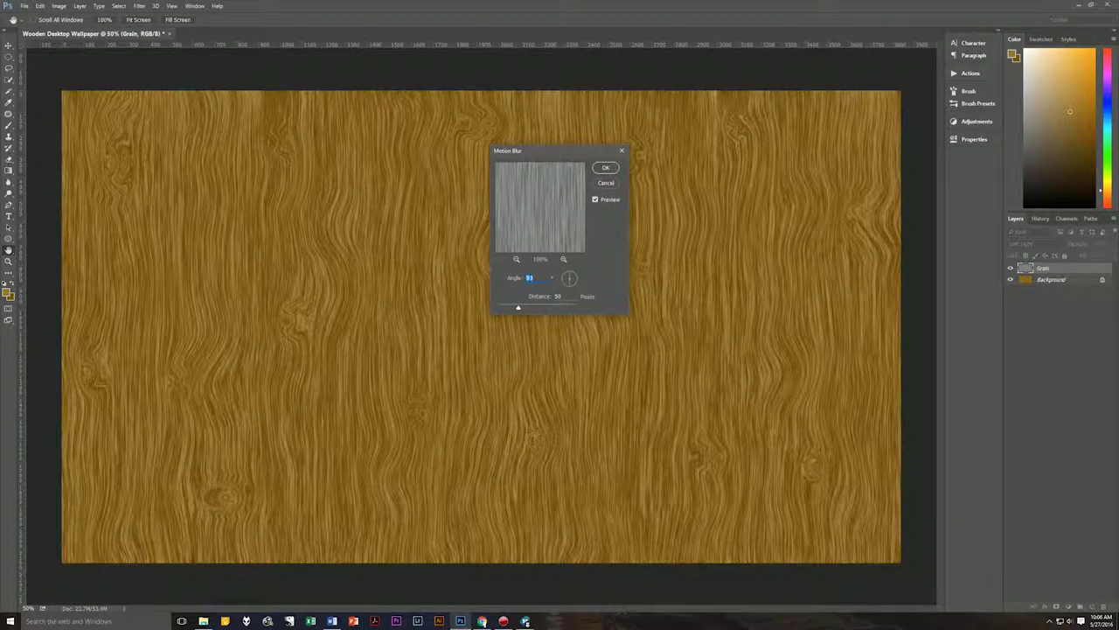
{"action": "key", "text": "Up"}
{"action": "key", "text": "Up"}
{"action": "key", "text": "Up"}
{"action": "key", "text": "Up"}
{"action": "key", "text": "Up"}
{"action": "key", "text": "Up"}
{"action": "key", "text": "Up"}
{"action": "left_click", "coordinate": [605, 167]}
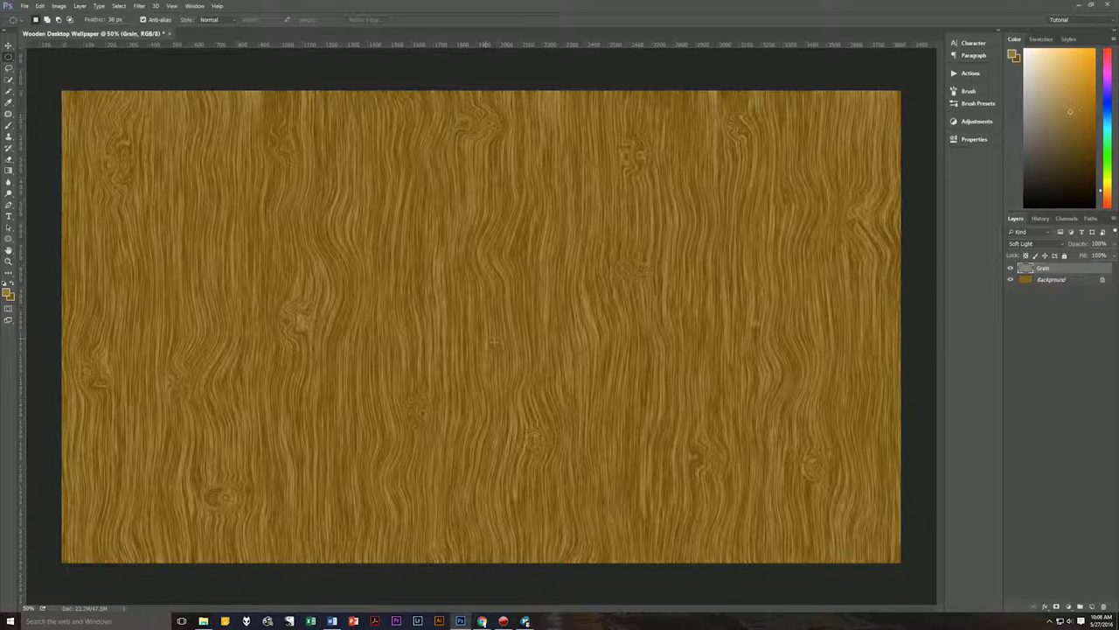
Step: Compare the wood texture with the Grain layer hidden and shown, and reduce the layer stack to the Background layer alone
{"action": "left_click", "coordinate": [1010, 268]}
{"action": "left_click", "coordinate": [1010, 269]}
{"action": "left_click", "coordinate": [1010, 269]}
{"action": "left_click", "coordinate": [1010, 268]}
{"action": "key", "text": "Delete"}
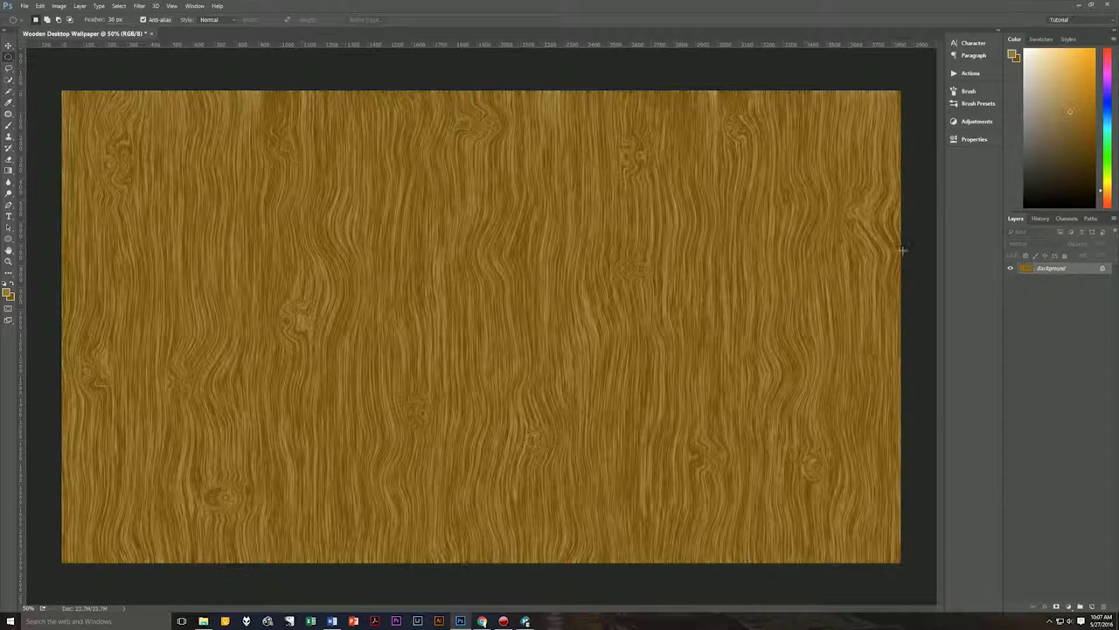
Step: Convert the Background into a regular layer named Base Wood Texture
{"action": "double_click", "coordinate": [1056, 269]}
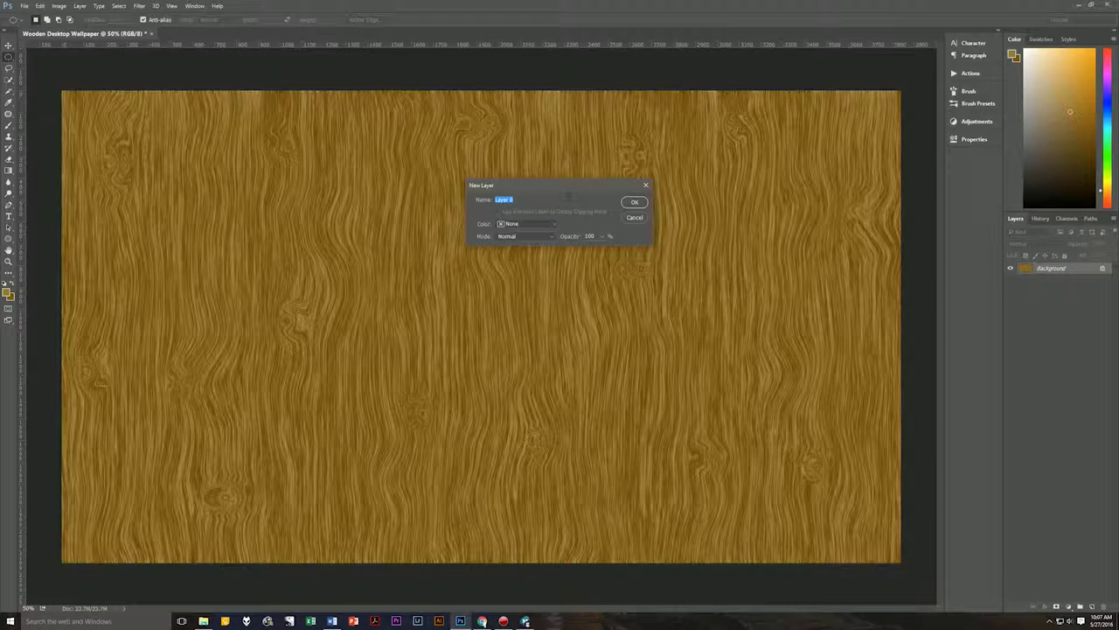
{"action": "type", "text": "Base Wood Texture"}
{"action": "left_click", "coordinate": [626, 203]}
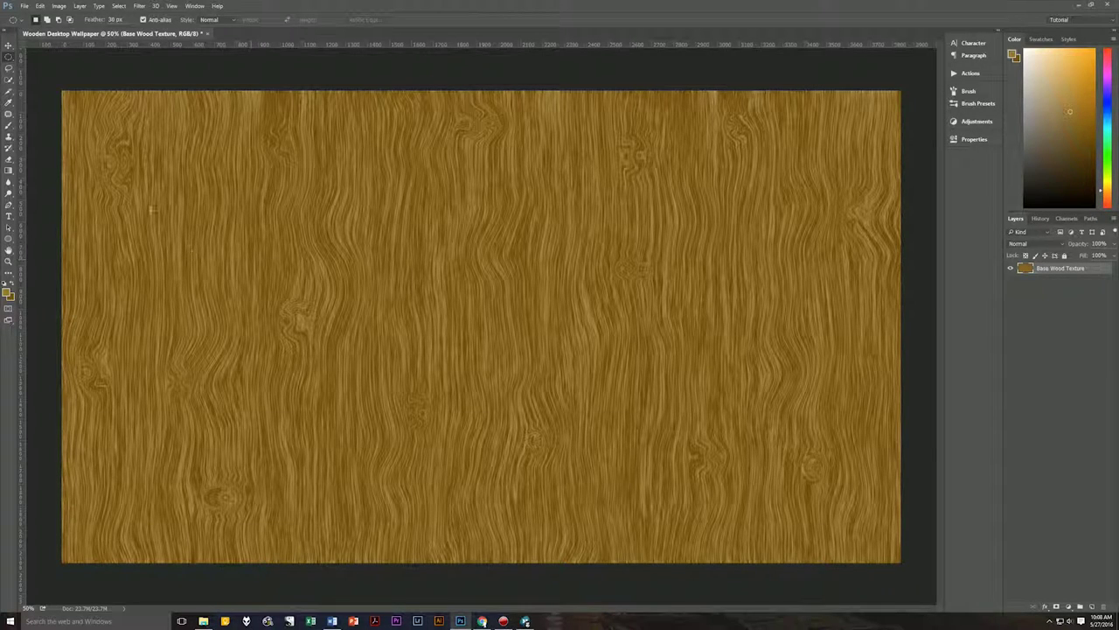
Step: Draw one slice covering the entire canvas with the Slice Tool
{"action": "left_click", "coordinate": [10, 149]}
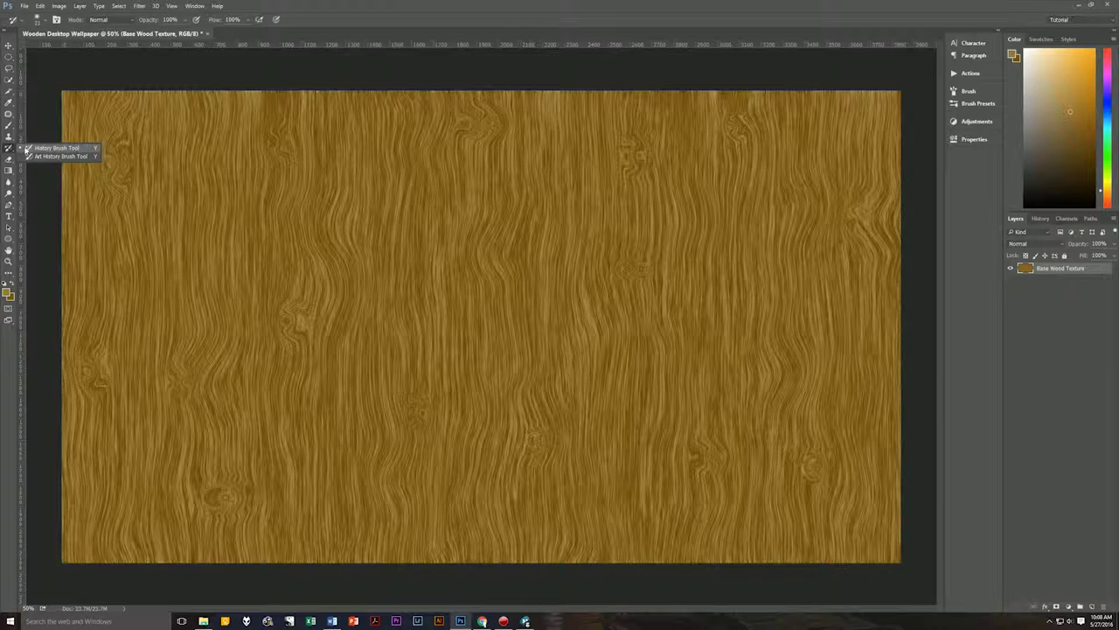
{"action": "left_click", "coordinate": [11, 145]}
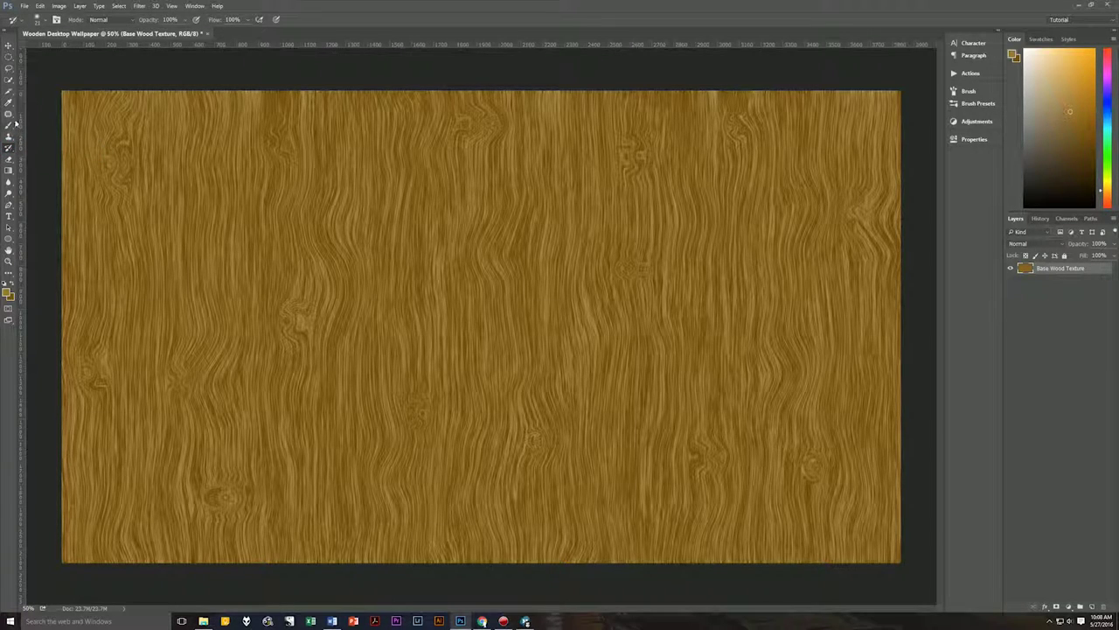
{"action": "key", "text": "c"}
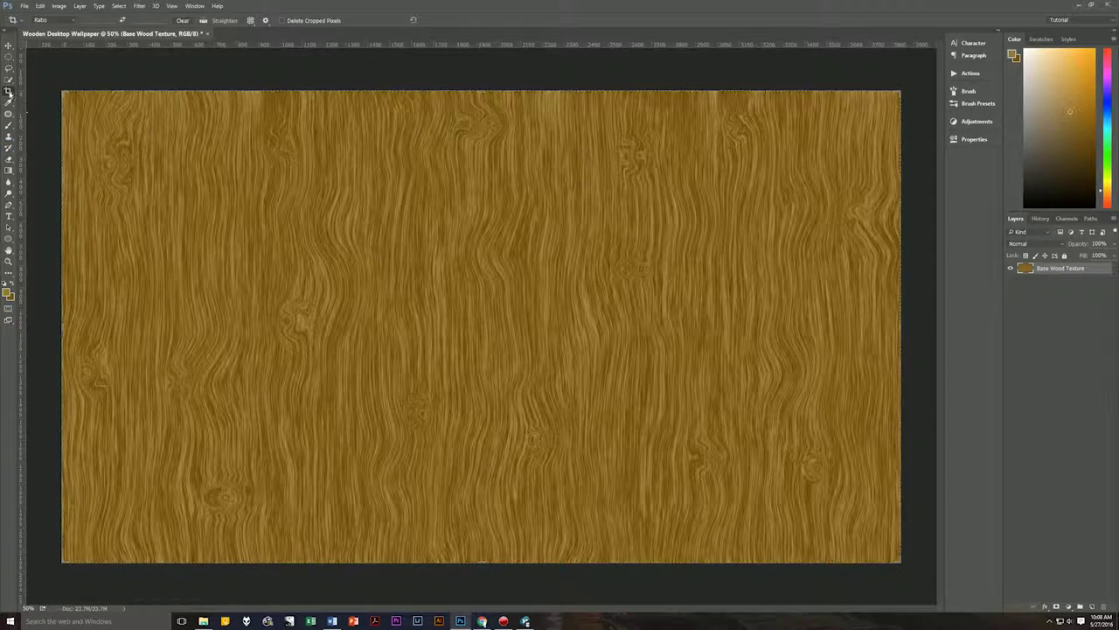
{"action": "left_click", "coordinate": [9, 92]}
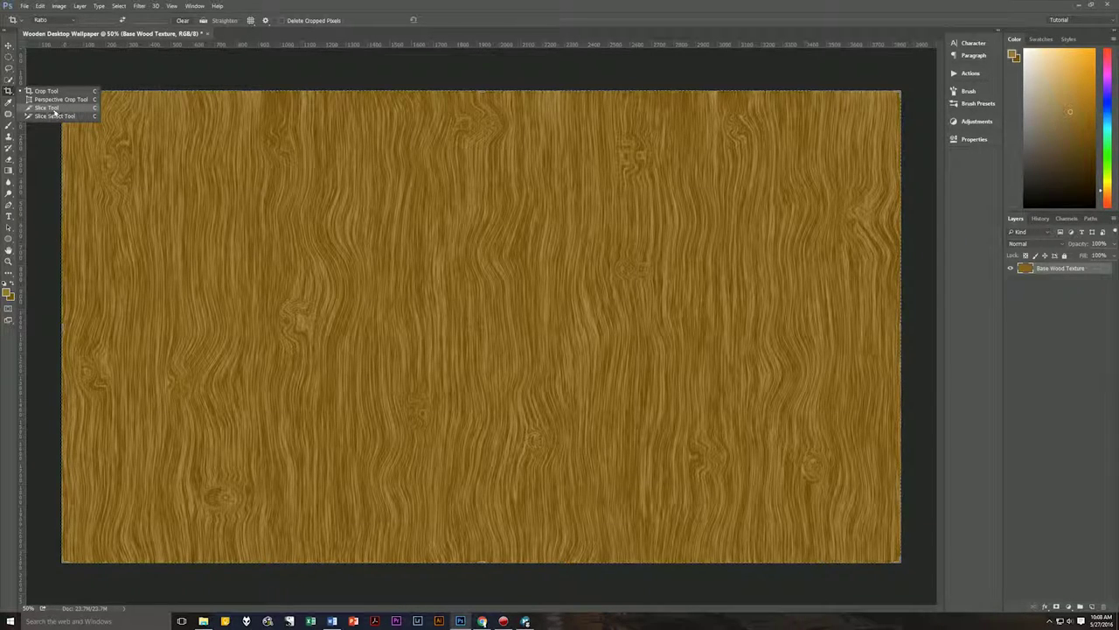
{"action": "left_click", "coordinate": [52, 108]}
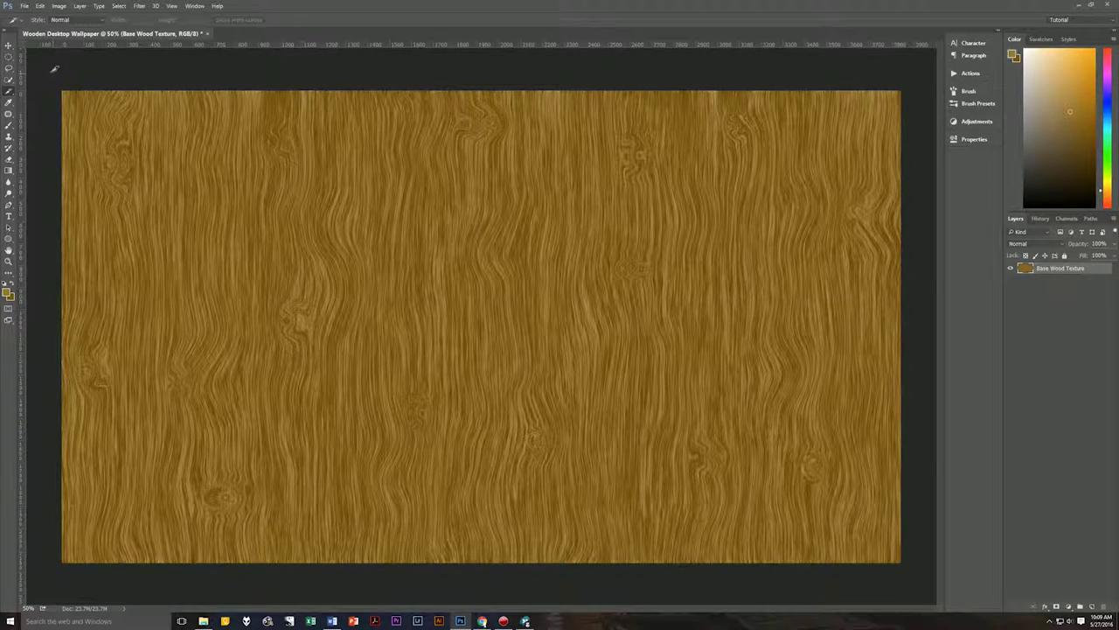
{"action": "left_click_drag", "start_coordinate": [59, 86], "coordinate": [905, 560]}
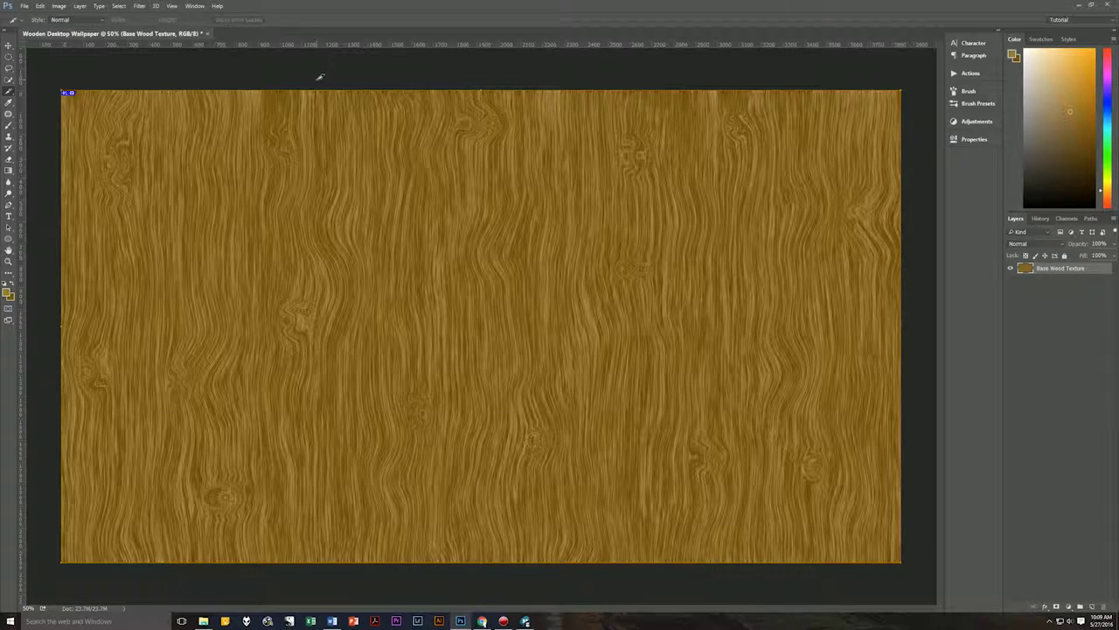
Step: Divide the full-canvas slice vertically into 24 evenly spaced slices across
{"action": "right_click", "coordinate": [320, 222]}
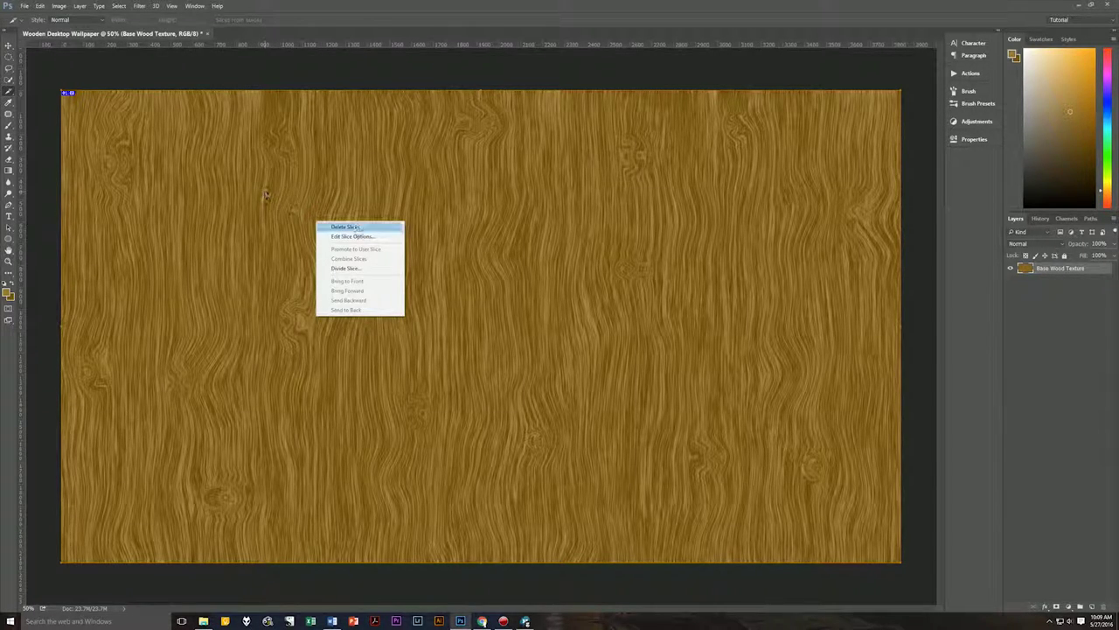
{"action": "left_click", "coordinate": [351, 269]}
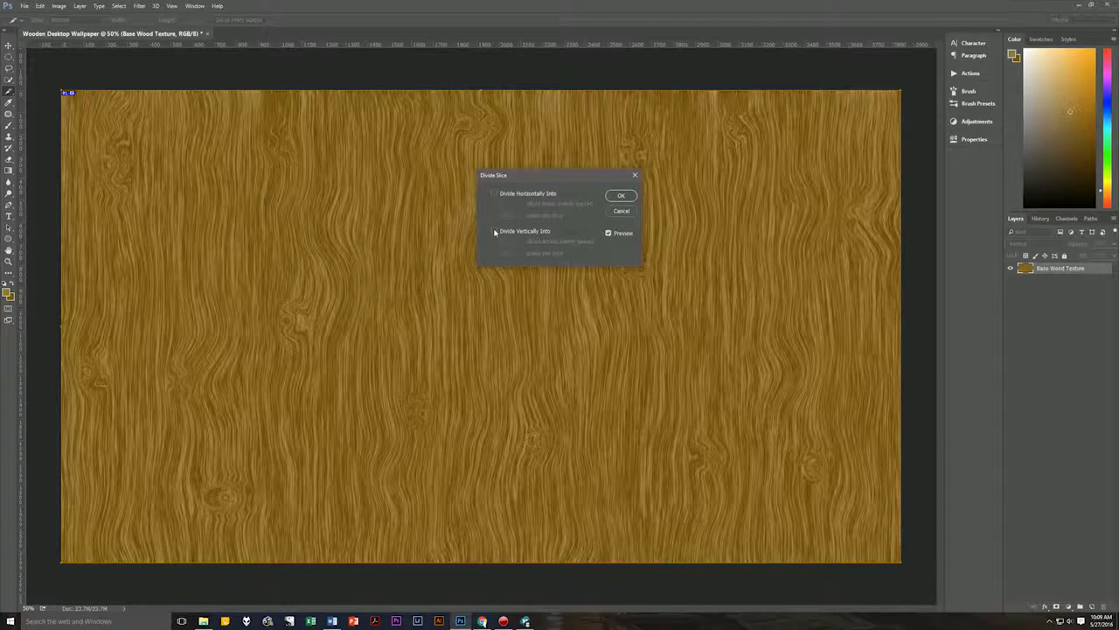
{"action": "left_click", "coordinate": [494, 232]}
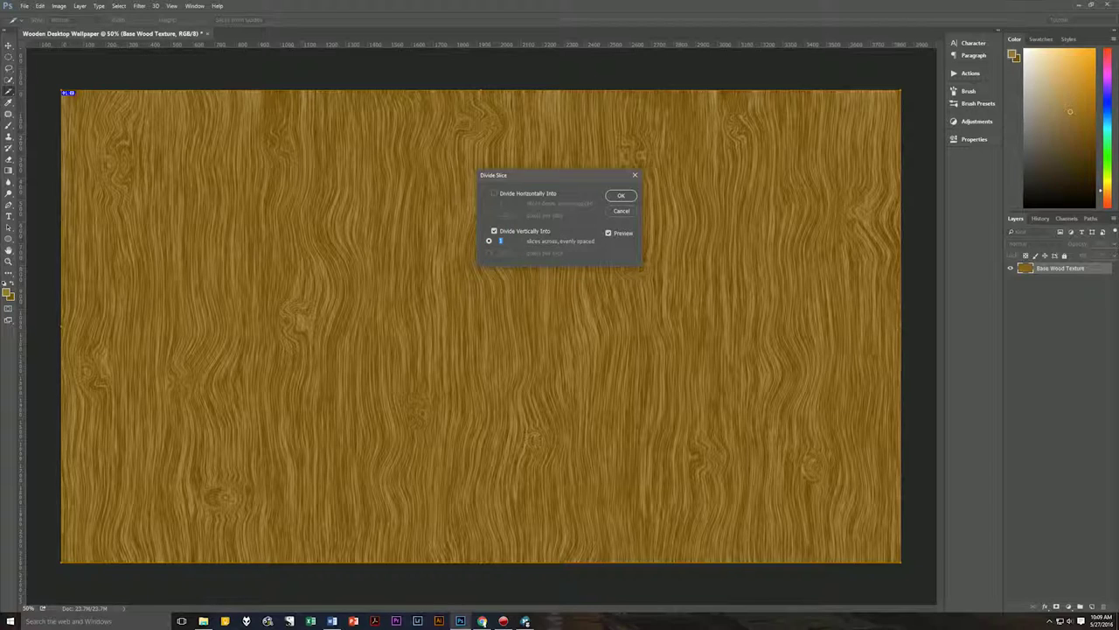
{"action": "type", "text": "24"}
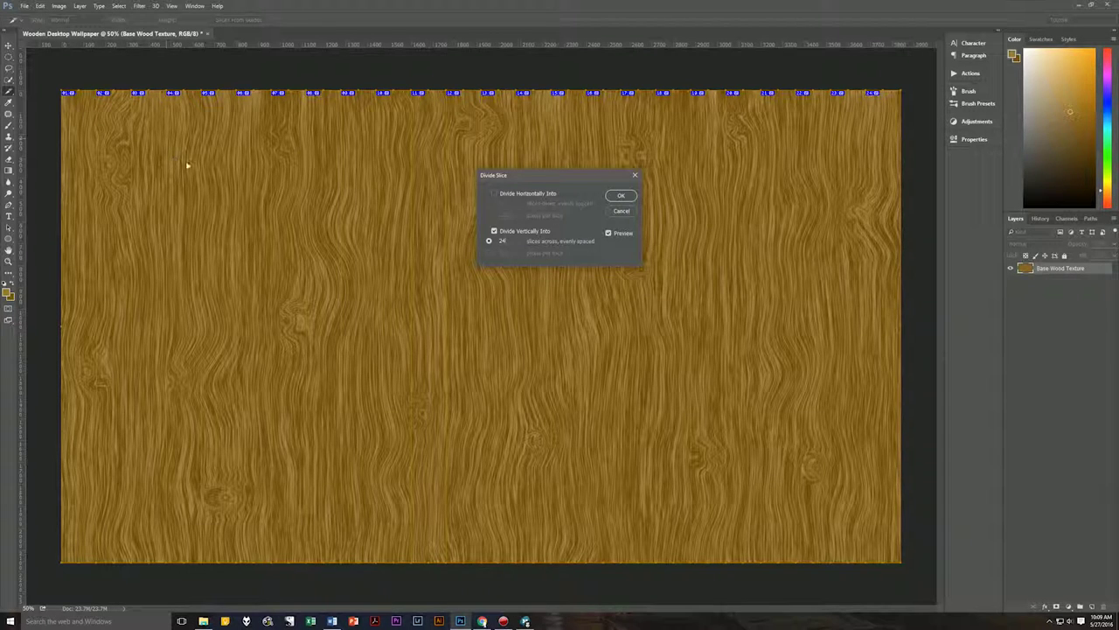
{"action": "left_click", "coordinate": [620, 195]}
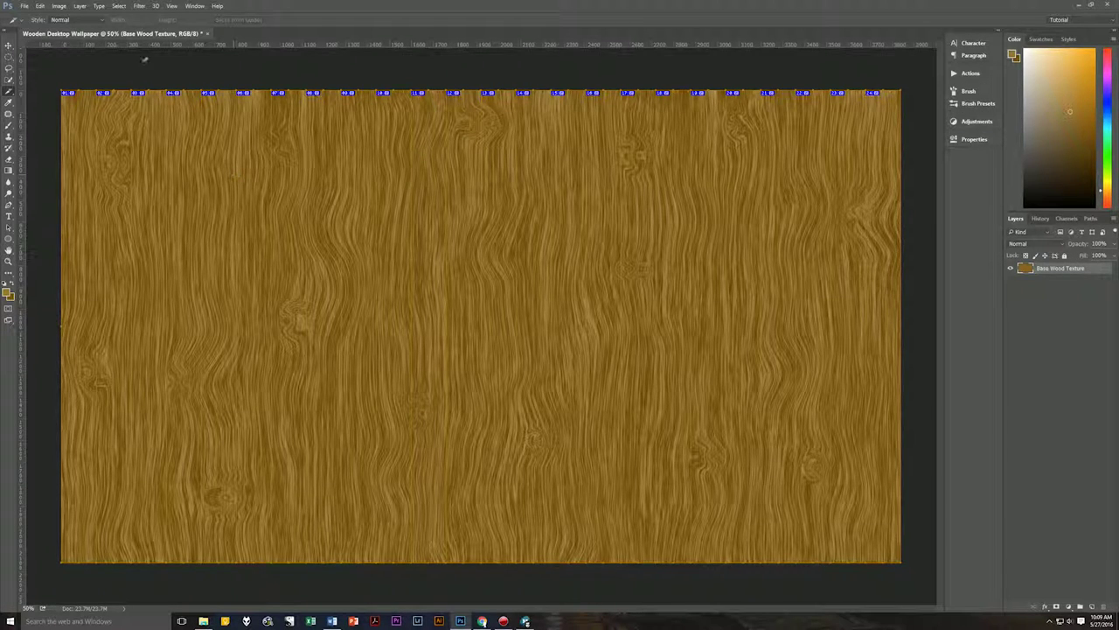
Step: Open the sliced wood texture in the Save for Web (Legacy) export
{"action": "left_click", "coordinate": [26, 6]}
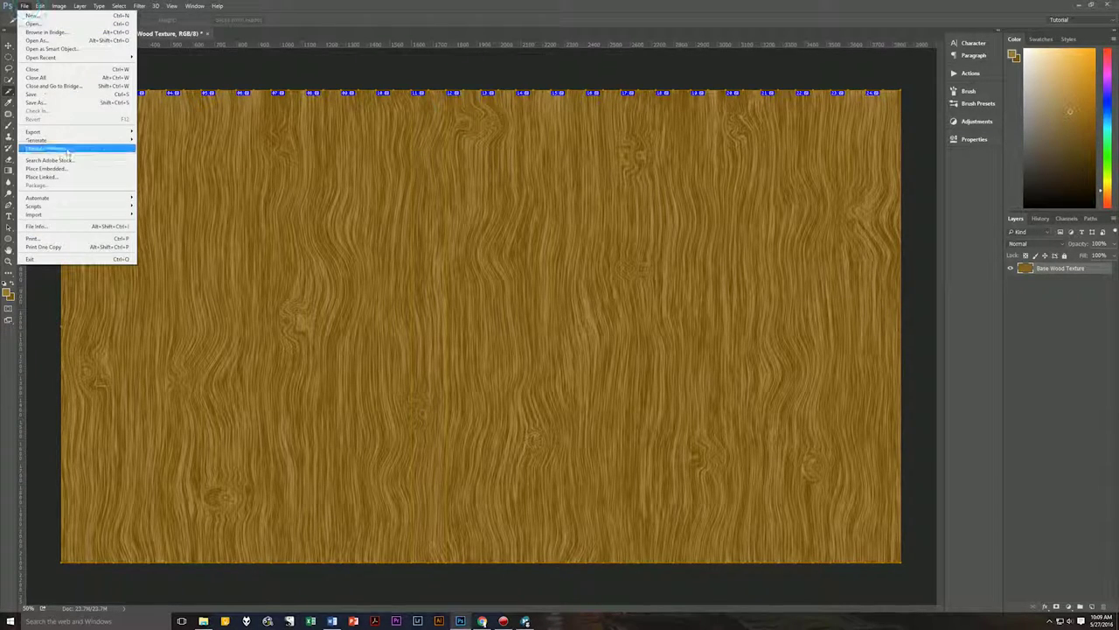
{"action": "mouse_move", "coordinate": [77, 132]}
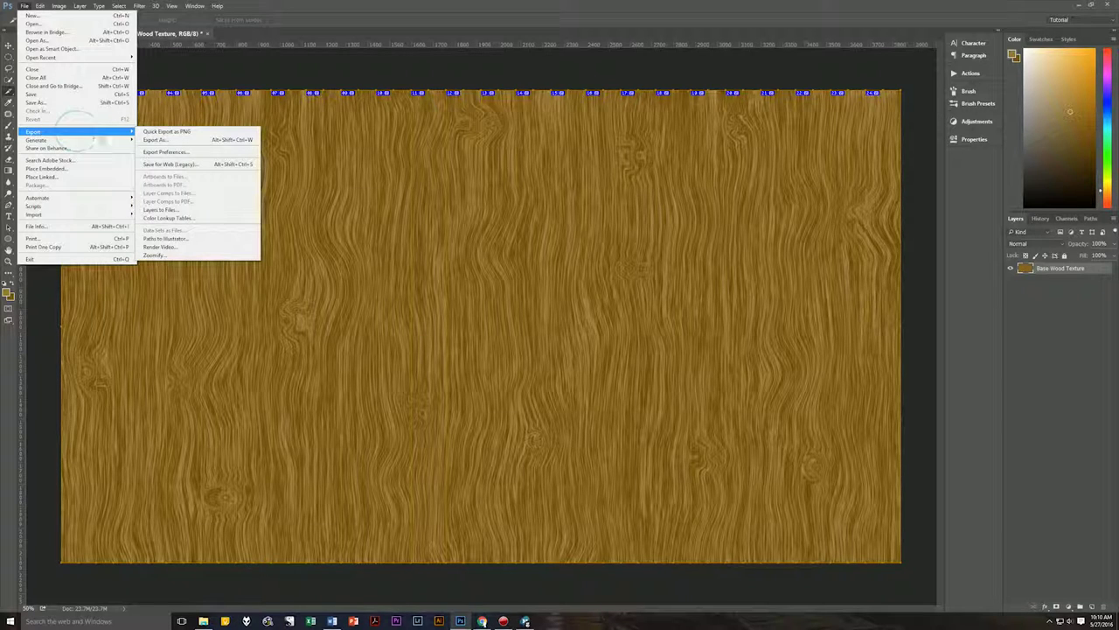
{"action": "left_click", "coordinate": [185, 166]}
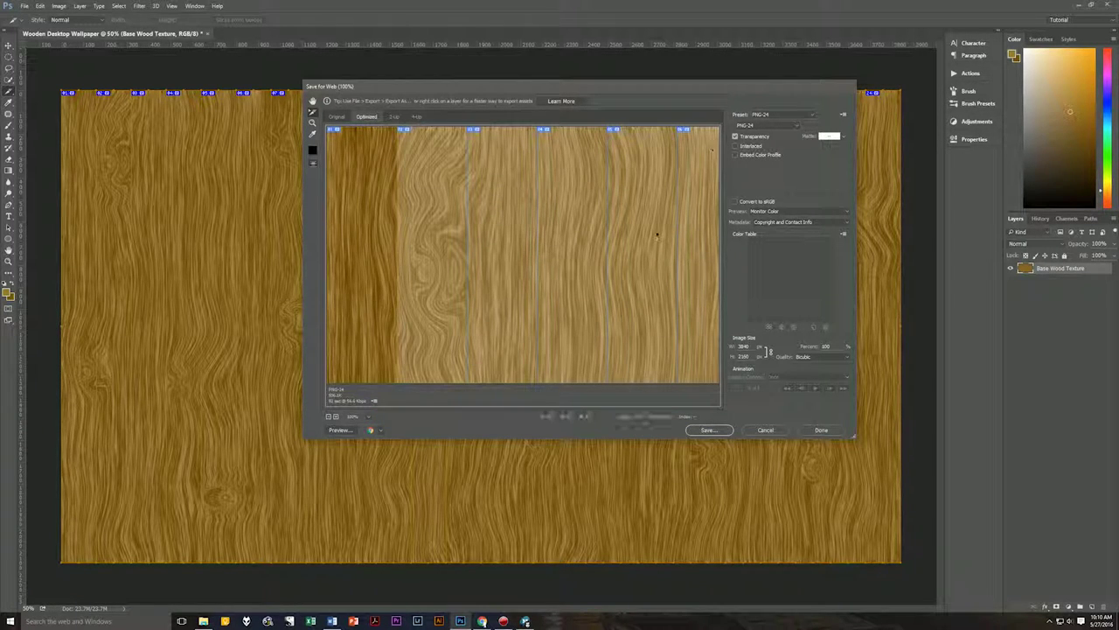
{"action": "left_click", "coordinate": [311, 123]}
{"action": "left_click", "coordinate": [508, 266], "text": "alt"}
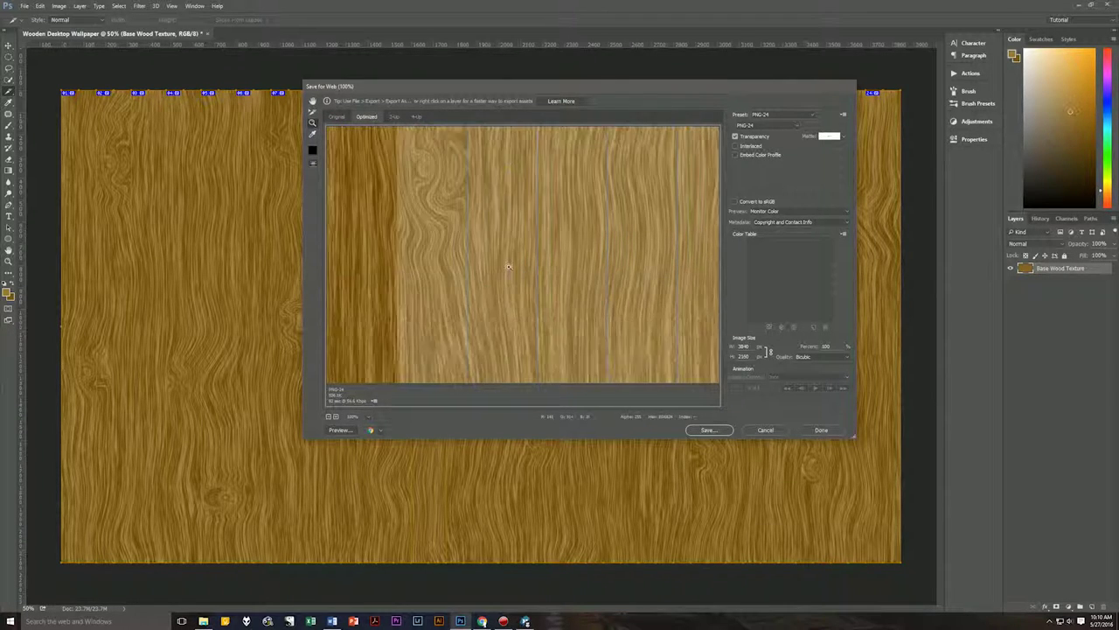
{"action": "left_click", "coordinate": [508, 267], "text": "alt"}
{"action": "left_click", "coordinate": [508, 267], "text": "alt"}
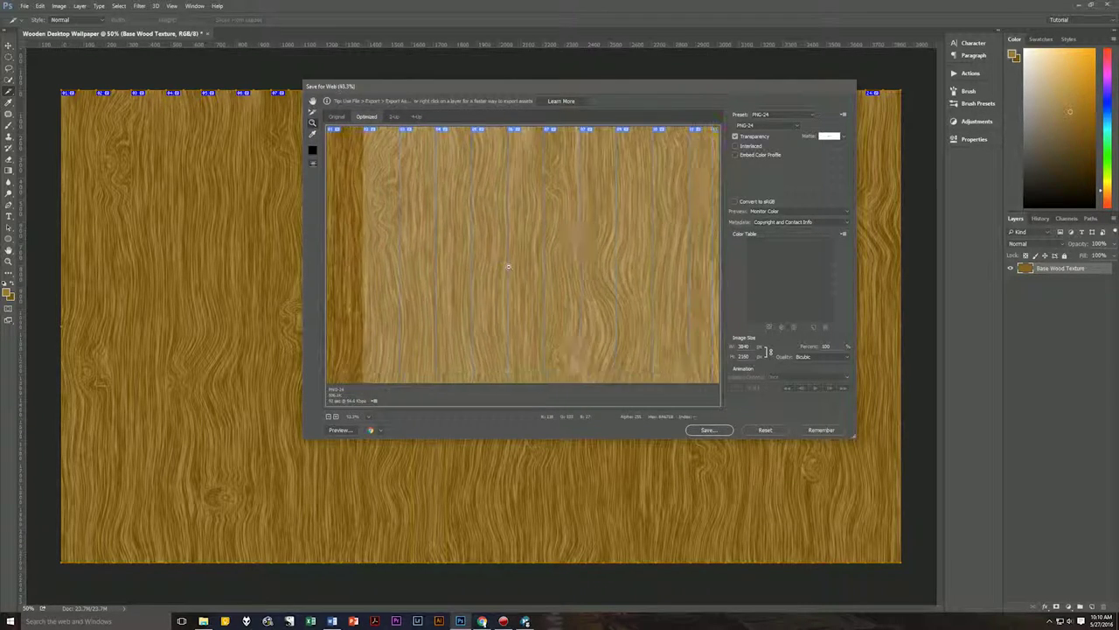
{"action": "left_click", "coordinate": [508, 267], "text": "alt"}
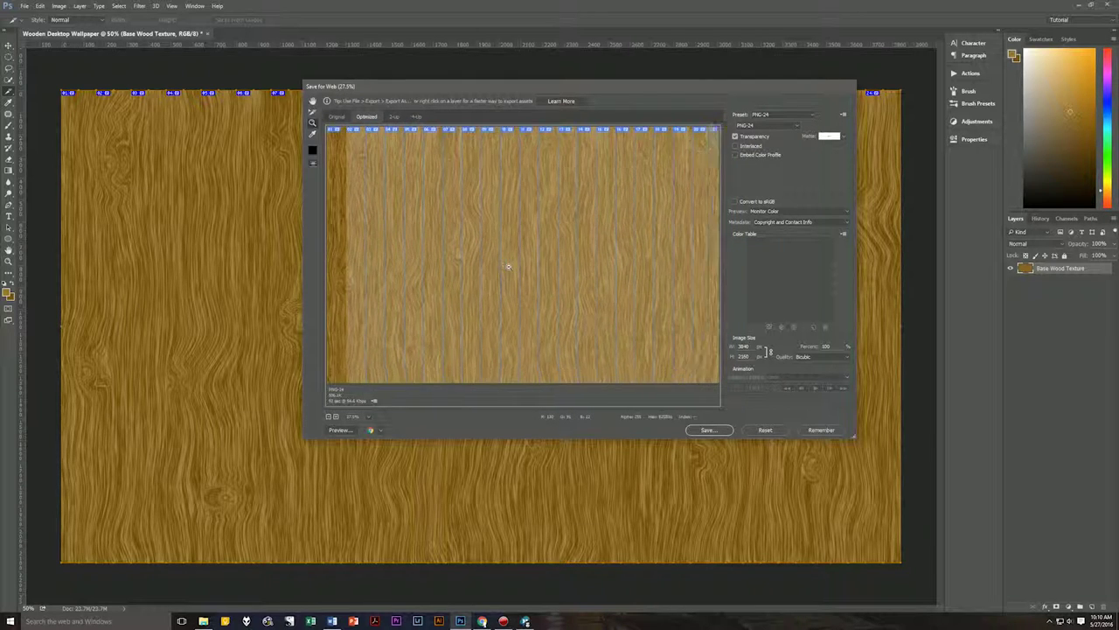
{"action": "left_click", "coordinate": [507, 262], "text": "alt"}
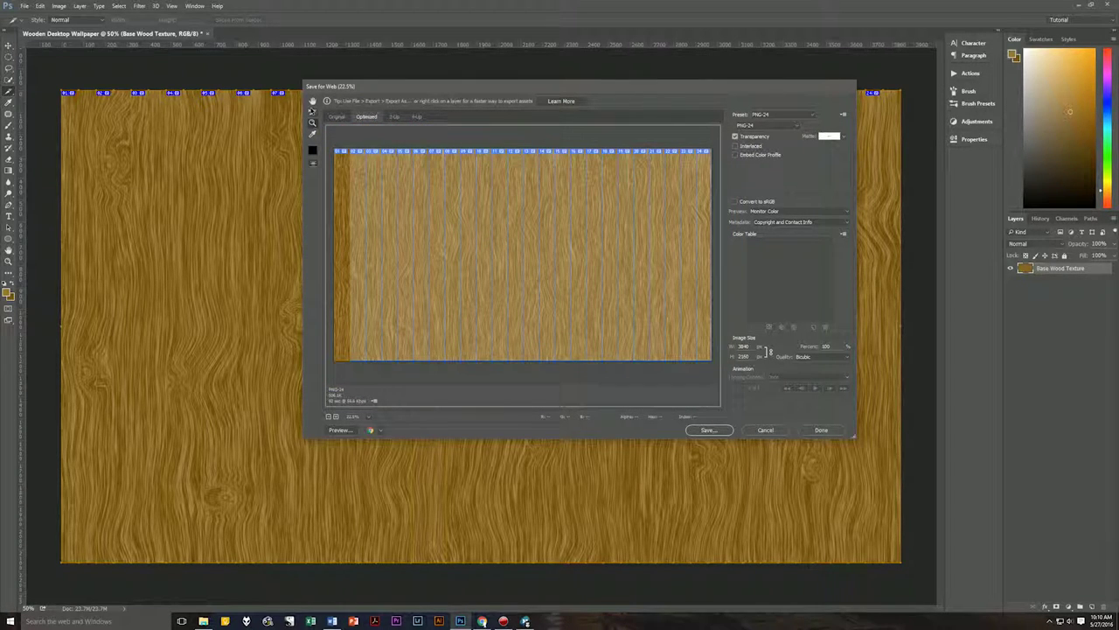
{"action": "left_click", "coordinate": [313, 102]}
{"action": "left_click", "coordinate": [361, 206], "text": "shift"}
{"action": "left_click", "coordinate": [374, 206], "text": "shift"}
{"action": "left_click", "coordinate": [392, 206], "text": "shift"}
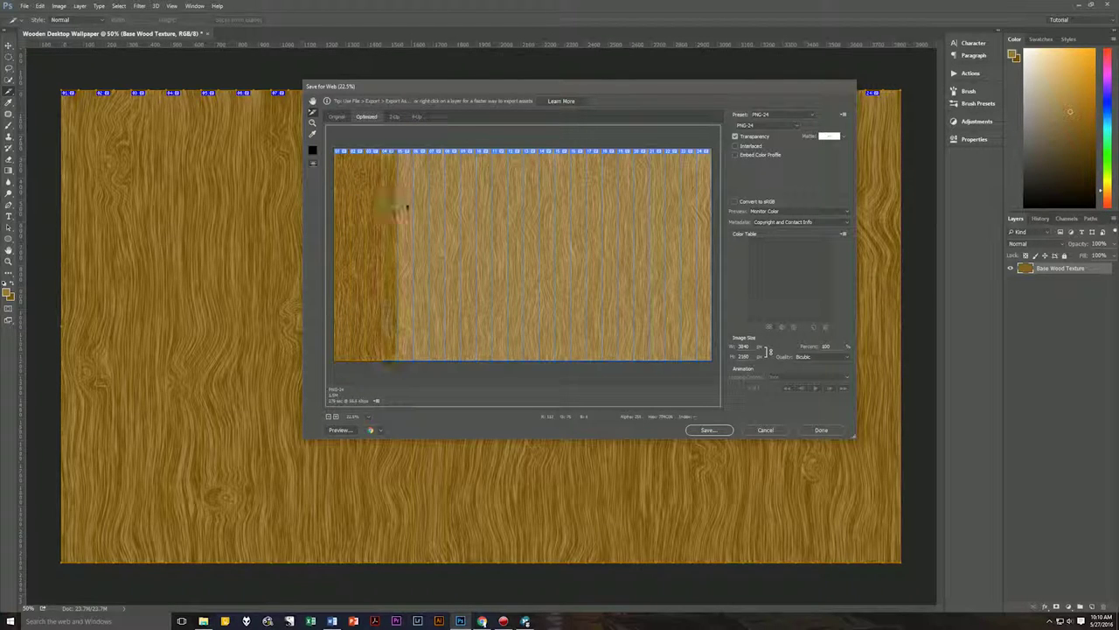
{"action": "left_click", "coordinate": [411, 208], "text": "shift"}
{"action": "left_click", "coordinate": [425, 208], "text": "shift"}
{"action": "left_click", "coordinate": [441, 207], "text": "shift"}
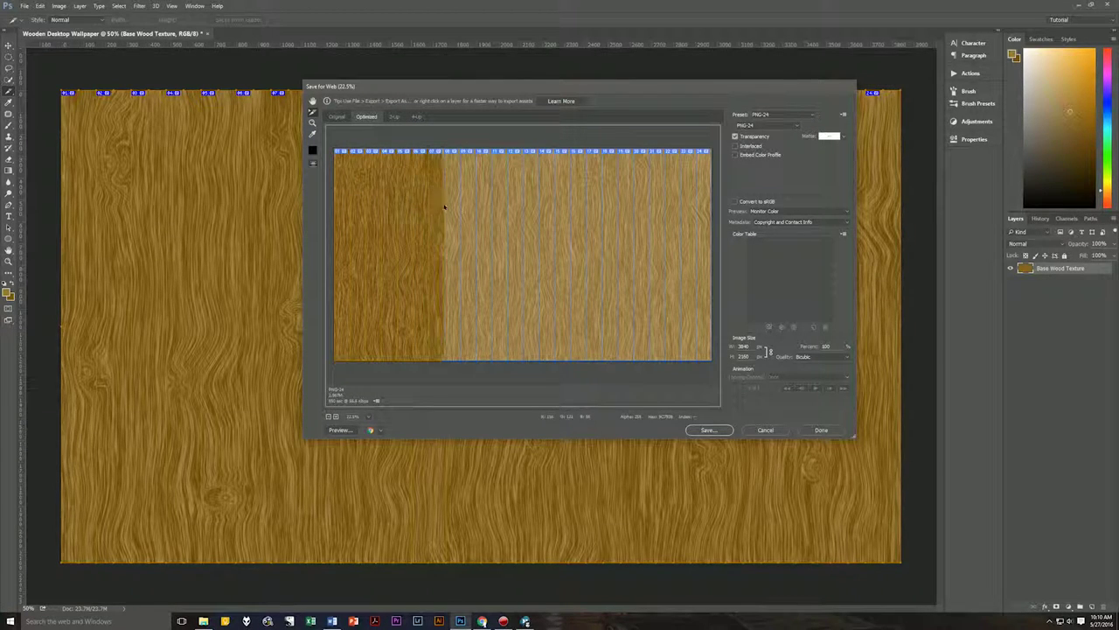
Step: Select all 24 slices and set them to export as JPEG at Maximum quality with the color profile embedded
{"action": "left_click", "coordinate": [330, 138]}
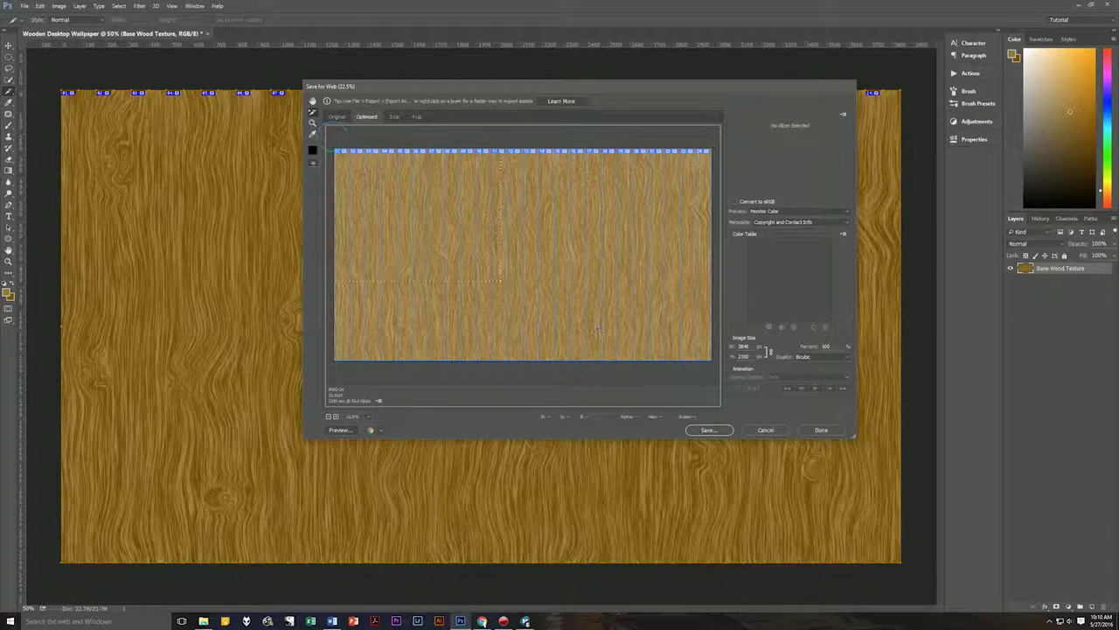
{"action": "key", "text": "ctrl+a"}
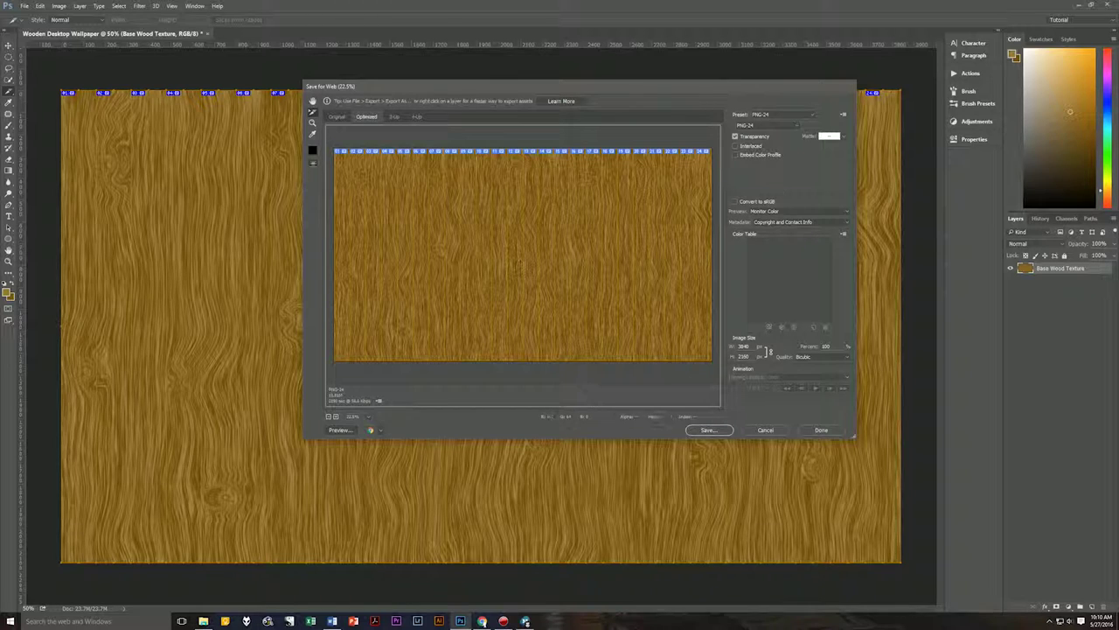
{"action": "left_click", "coordinate": [778, 114]}
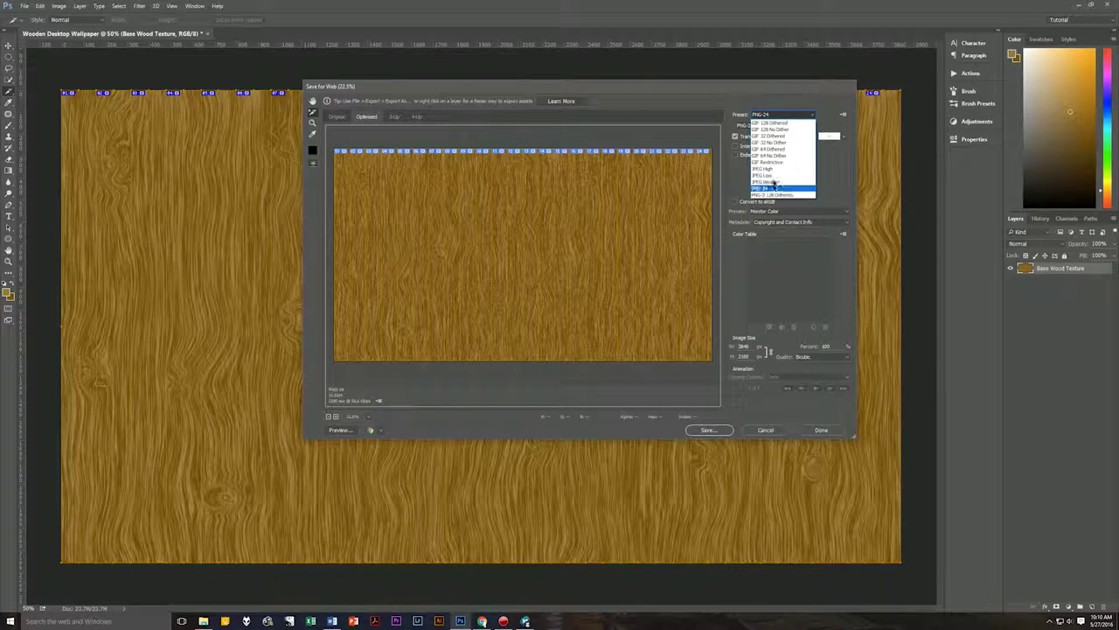
{"action": "left_click", "coordinate": [776, 168]}
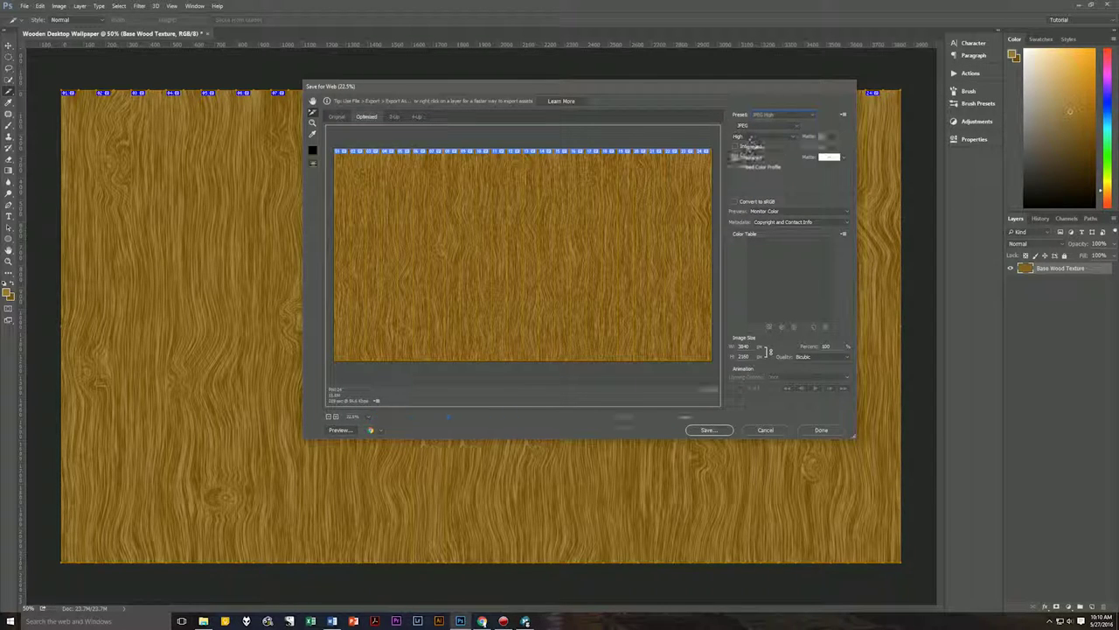
{"action": "left_click", "coordinate": [763, 136]}
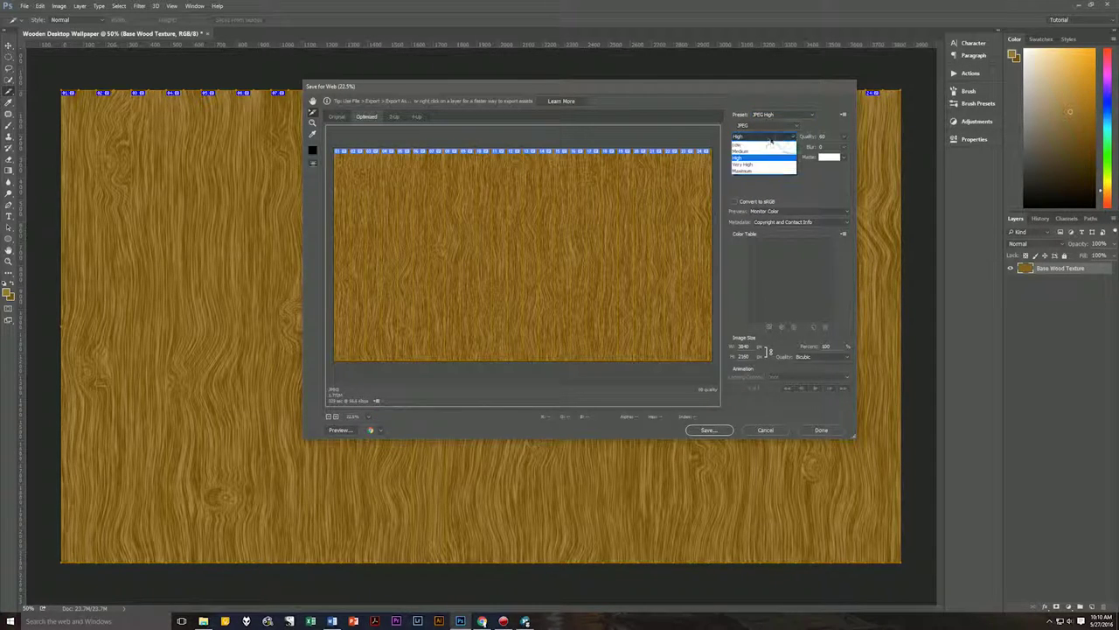
{"action": "left_click", "coordinate": [743, 171]}
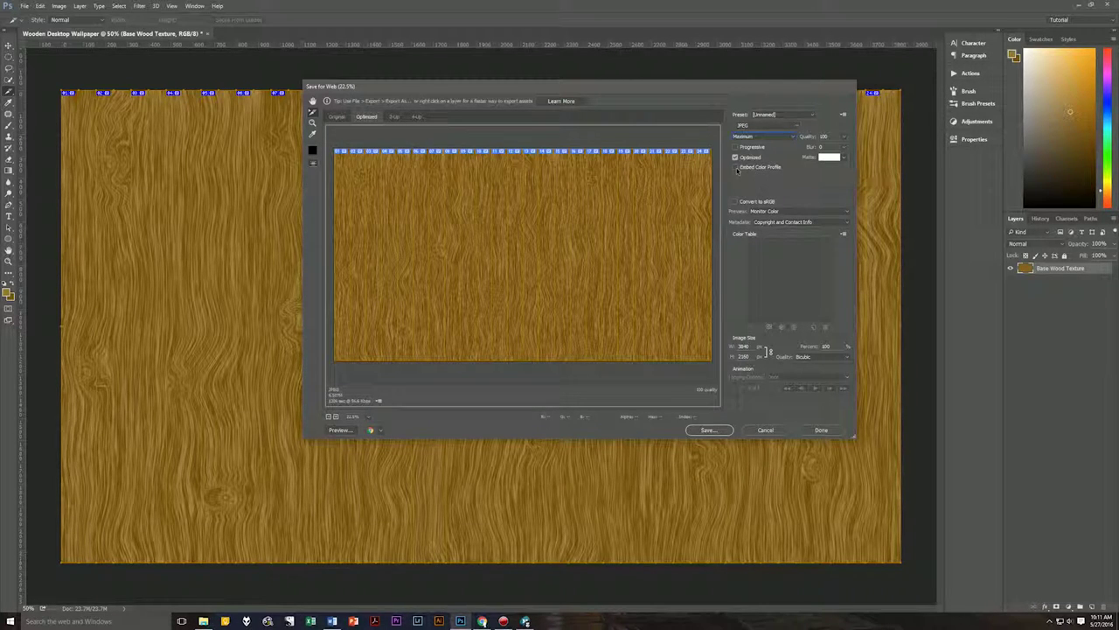
{"action": "left_click", "coordinate": [742, 170]}
{"action": "key", "text": "Tab"}
Step: Proceed to saving the slices under the name Wooden-Desktop-Wallpaper with Images Only format, Custom settings and Selected Slices
{"action": "left_click", "coordinate": [721, 431]}
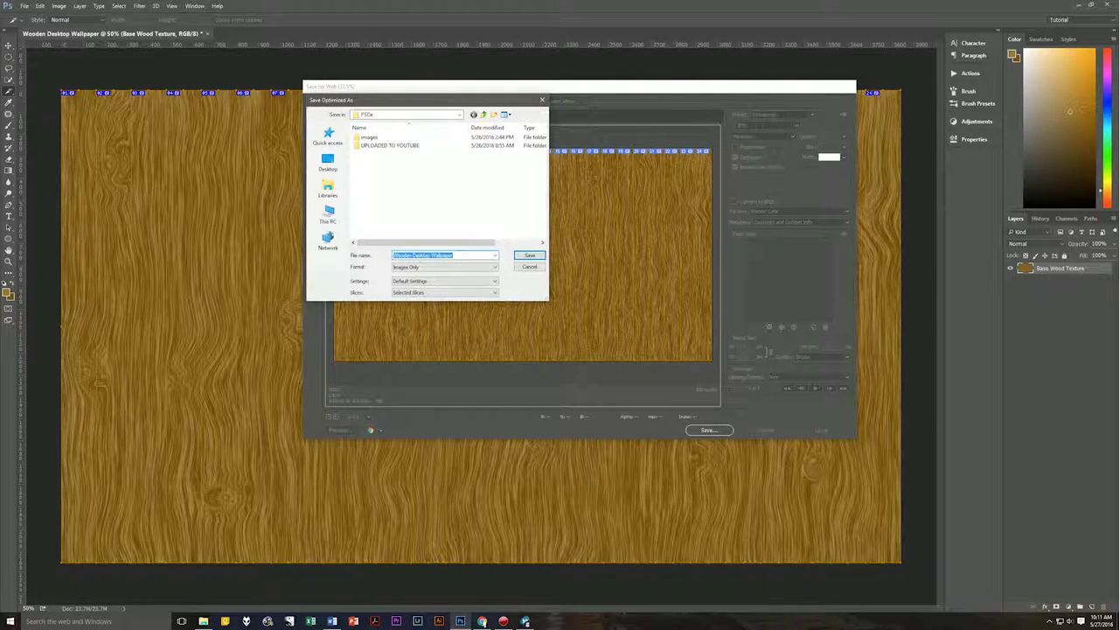
{"action": "left_click_drag", "start_coordinate": [433, 103], "coordinate": [568, 296]}
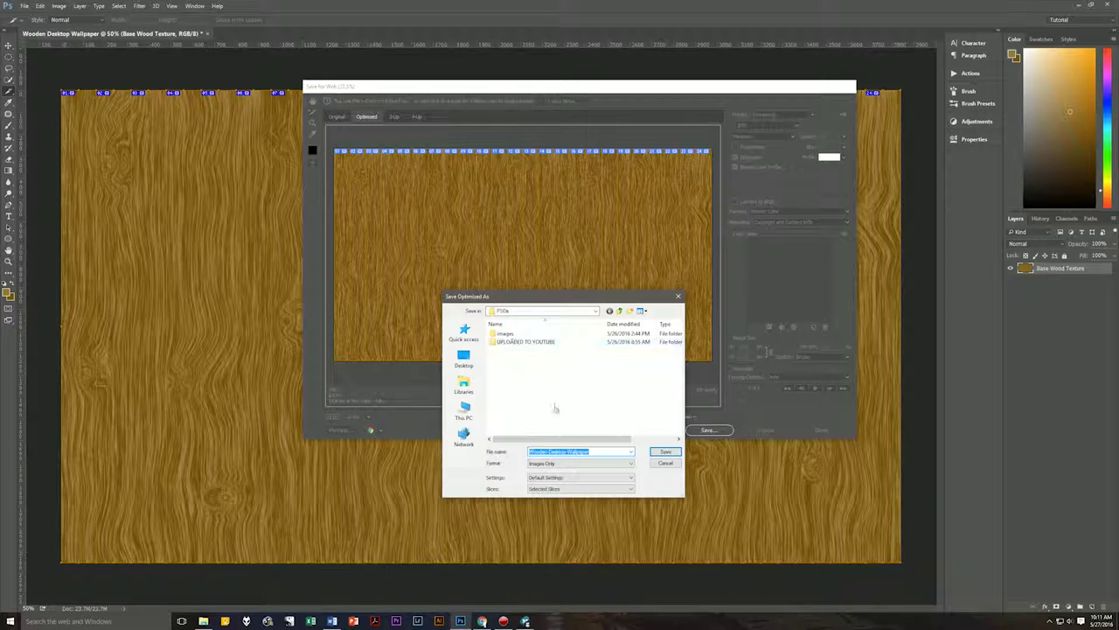
{"action": "left_click", "coordinate": [577, 452]}
{"action": "left_click", "coordinate": [555, 464]}
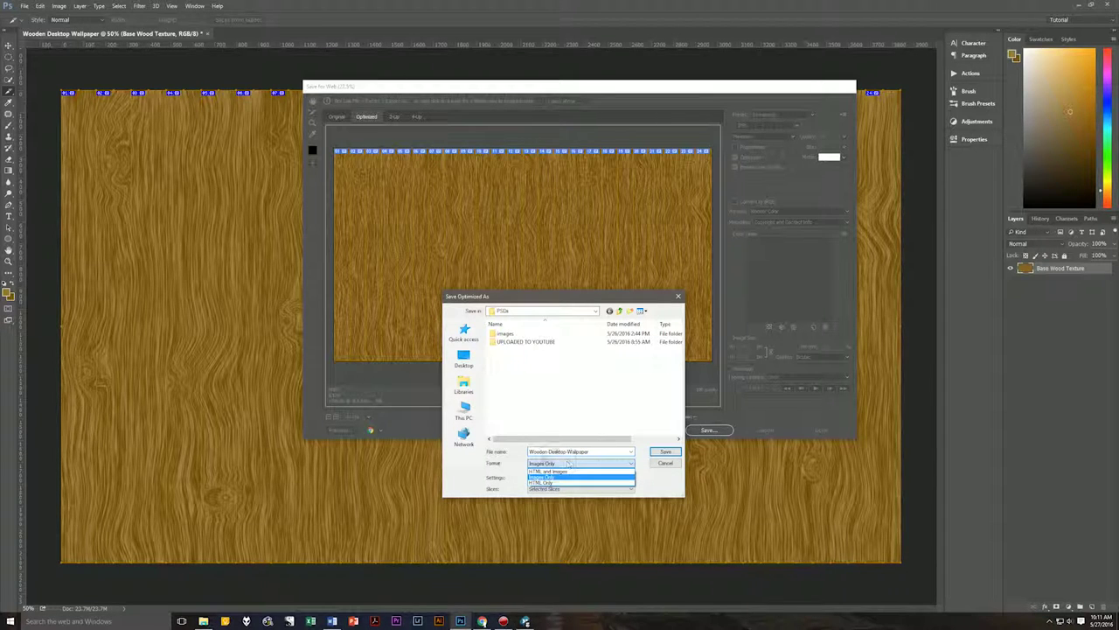
{"action": "left_click", "coordinate": [549, 476]}
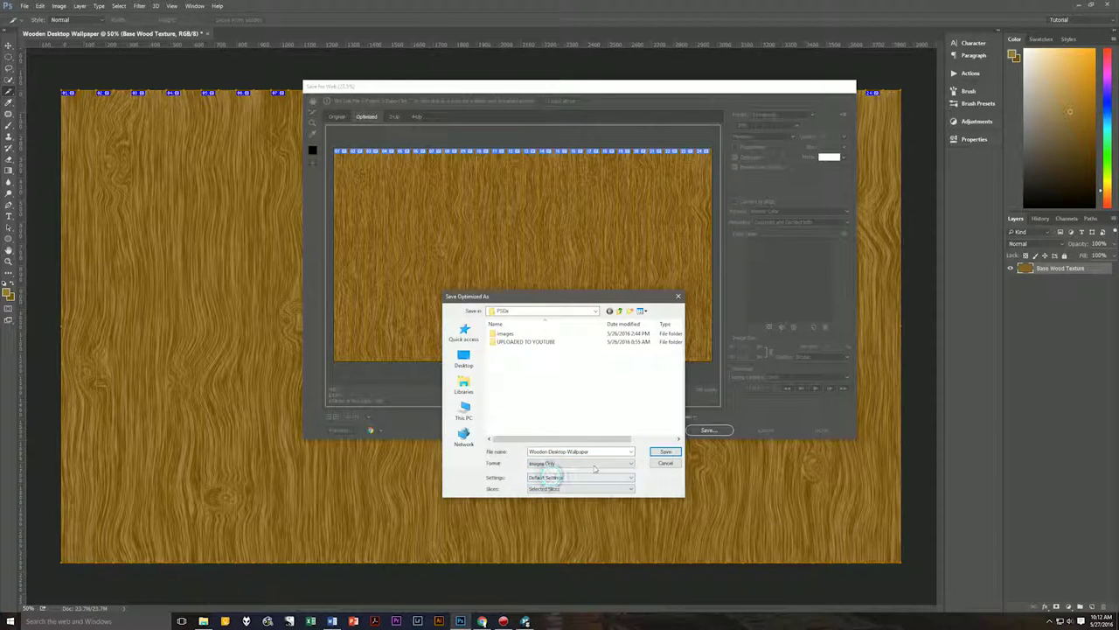
{"action": "left_click", "coordinate": [558, 478]}
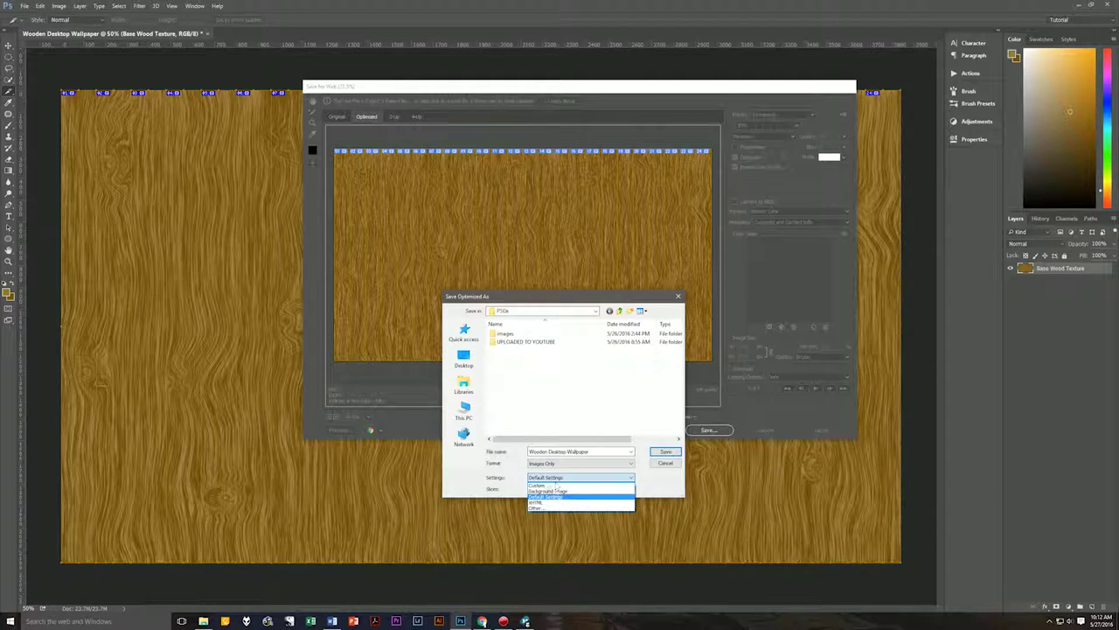
{"action": "left_click", "coordinate": [542, 484]}
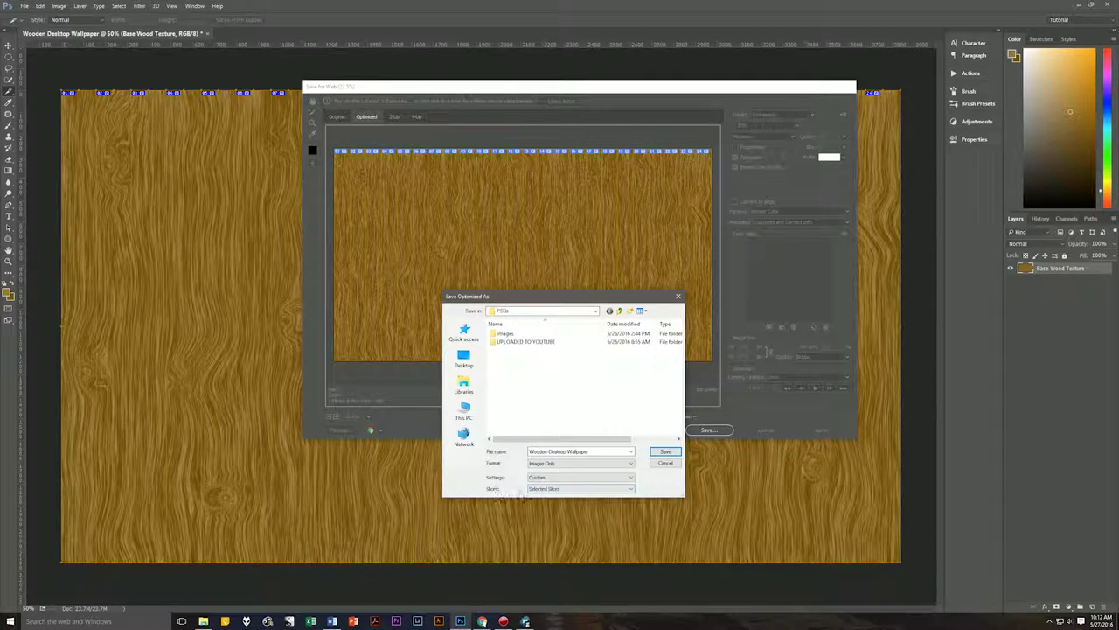
{"action": "left_click", "coordinate": [556, 489]}
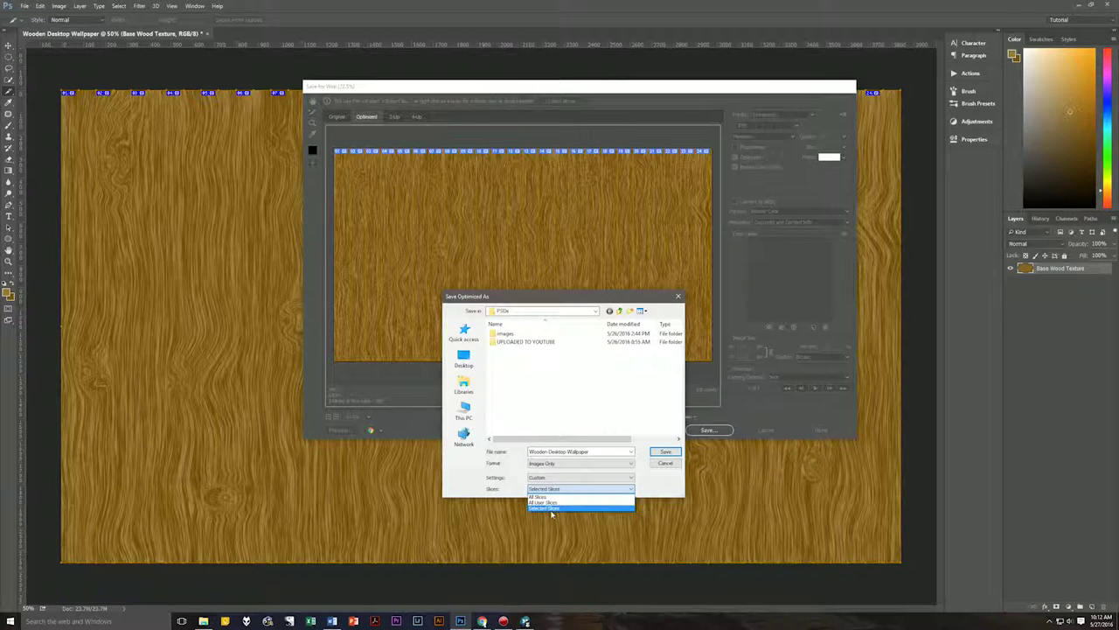
{"action": "left_click", "coordinate": [532, 507]}
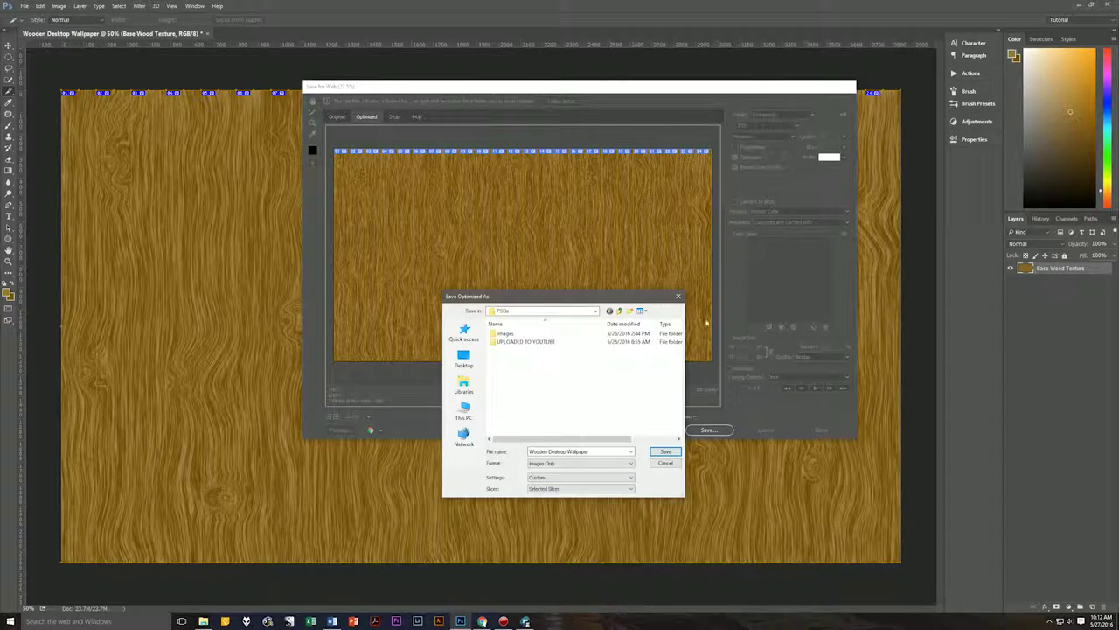
Step: Keep the PSDs folder as the save location and export the selected slices
{"action": "left_click", "coordinate": [572, 313]}
{"action": "left_click", "coordinate": [572, 312]}
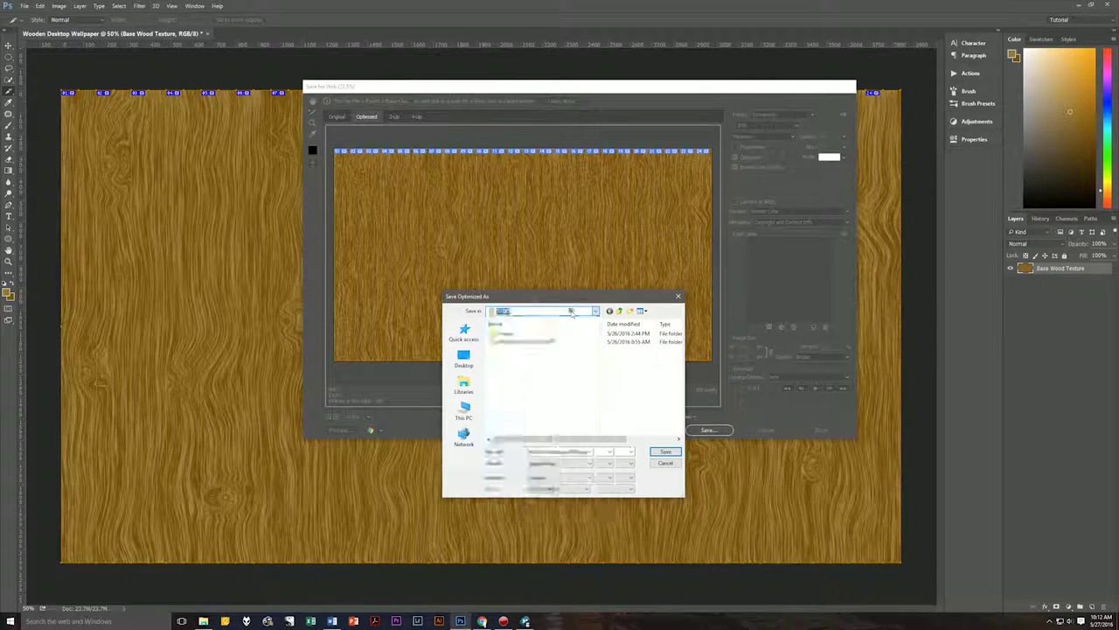
{"action": "left_click", "coordinate": [525, 312]}
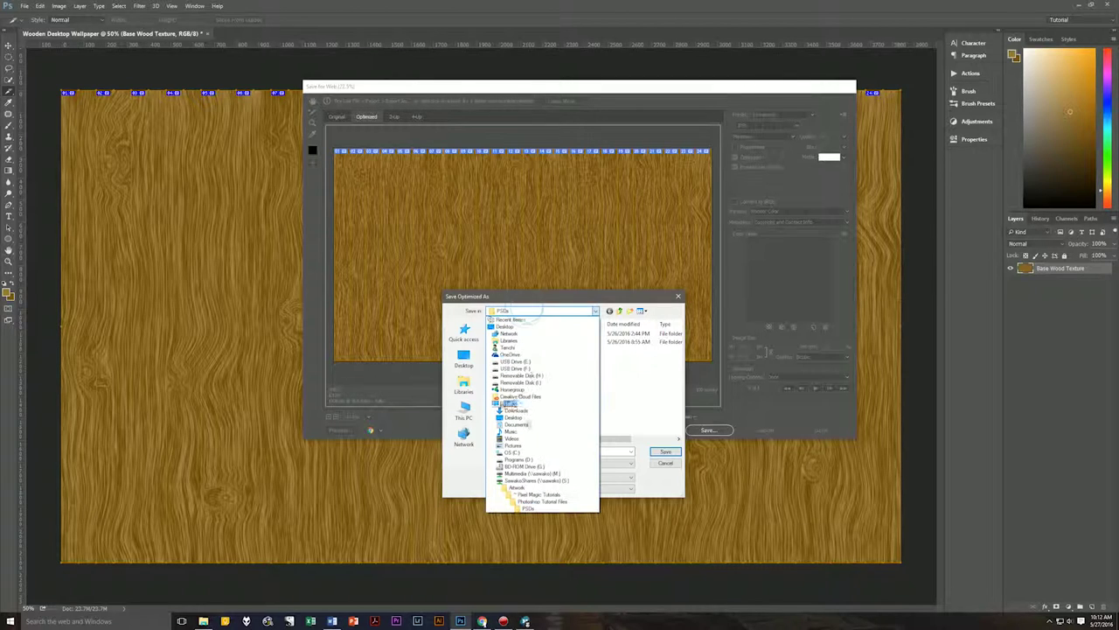
{"action": "left_click", "coordinate": [564, 311]}
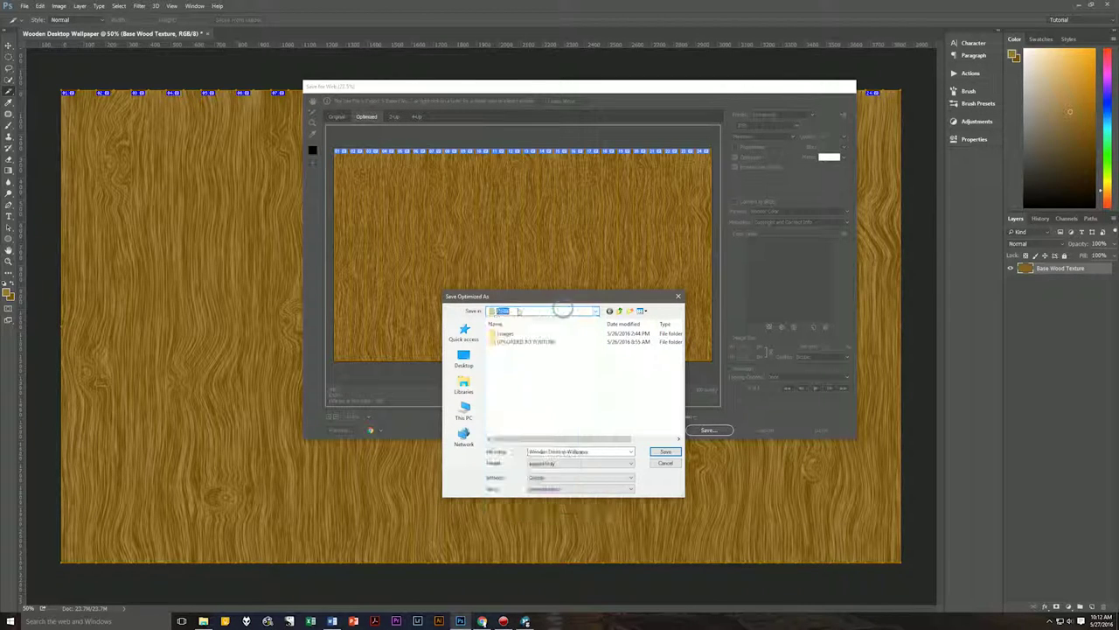
{"action": "left_click", "coordinate": [672, 451]}
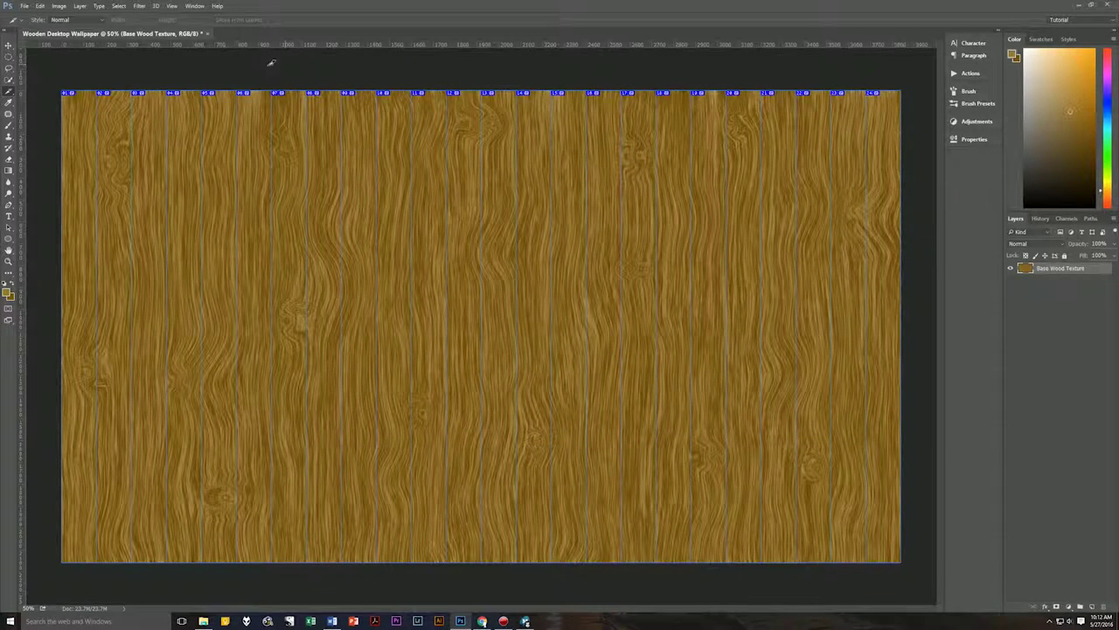
Step: Close the sliced texture document and create a new document named Wood Wallpaper with the Tutorial 3840 X 2160 document type
{"action": "key", "text": "ctrl+w"}
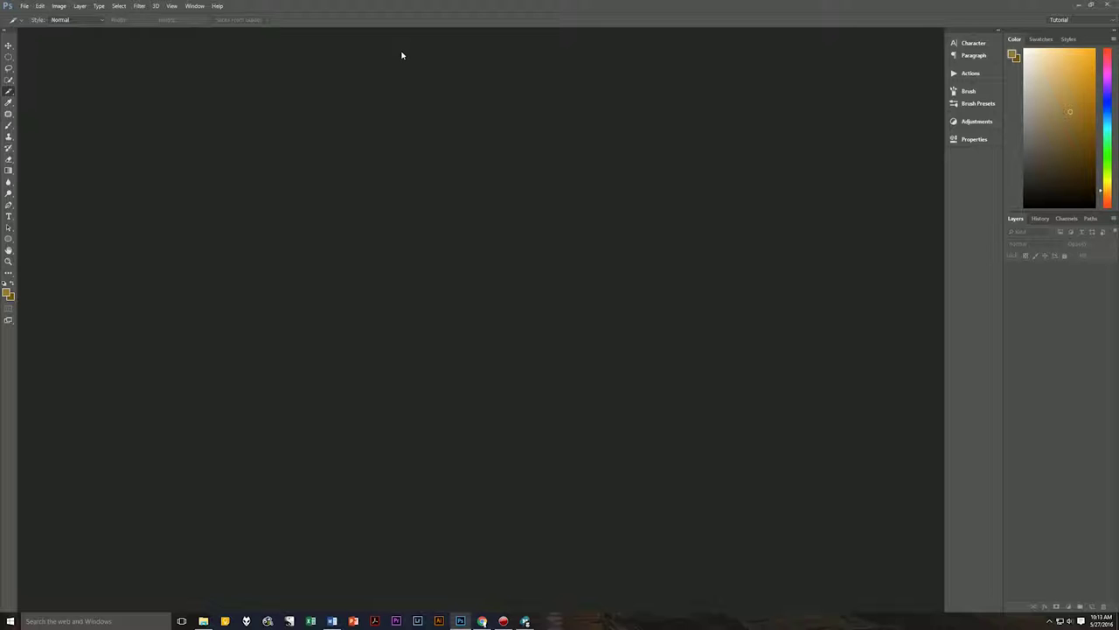
{"action": "key", "text": "ctrl+n"}
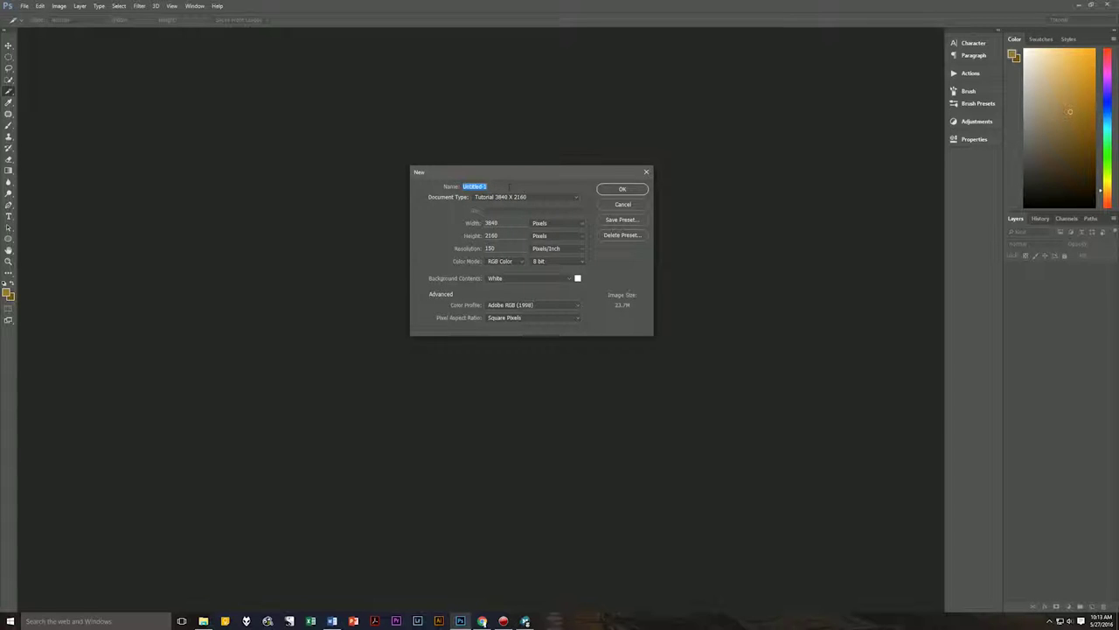
{"action": "type", "text": "Wol"}
{"action": "type", "text": "d Wallpape"}
{"action": "type", "text": "r"}
{"action": "key", "text": "Return"}
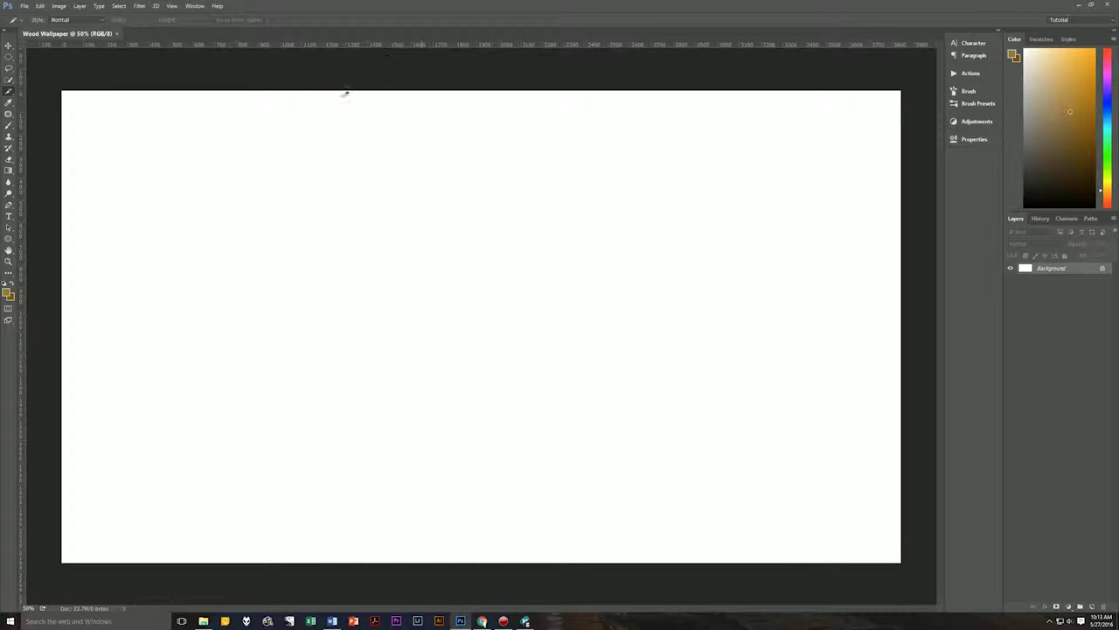
Step: Switch to File Explorer and place all 24 Wooden-Desktop-Wallpaper strips from the images folder into the blank Wood Wallpaper document
{"action": "left_click", "coordinate": [9, 46]}
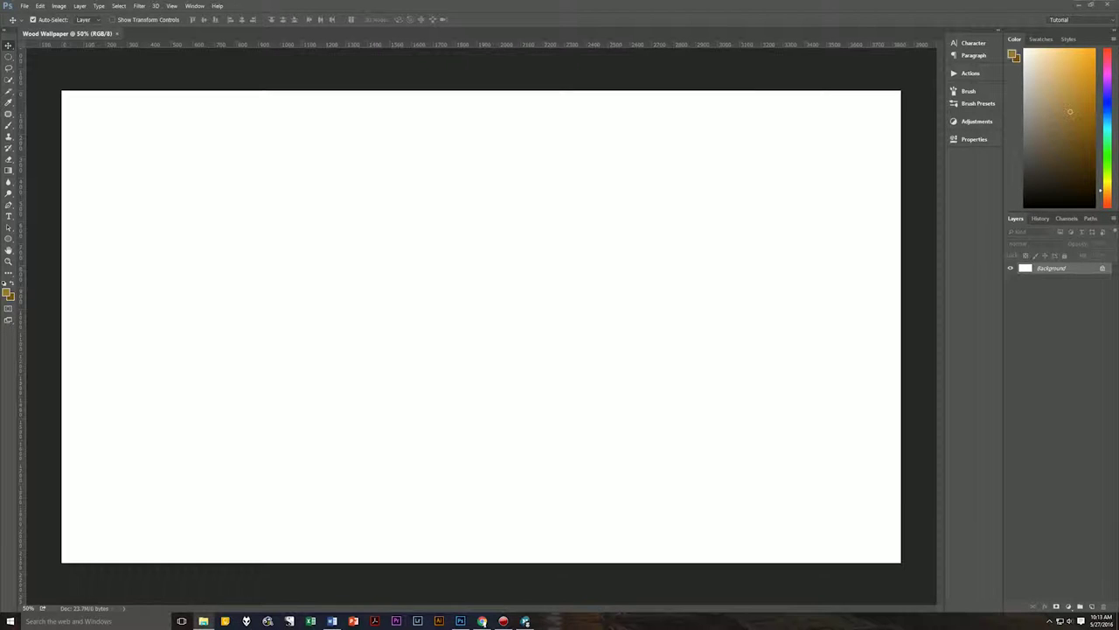
{"action": "left_click", "coordinate": [203, 621]}
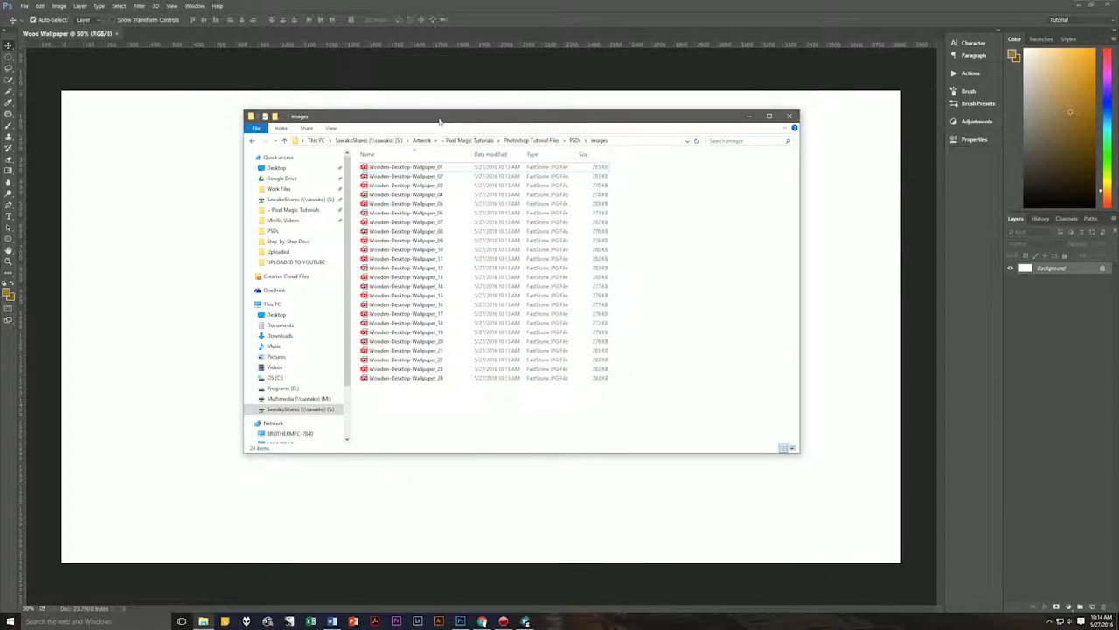
{"action": "left_click_drag", "start_coordinate": [440, 121], "coordinate": [712, 73]}
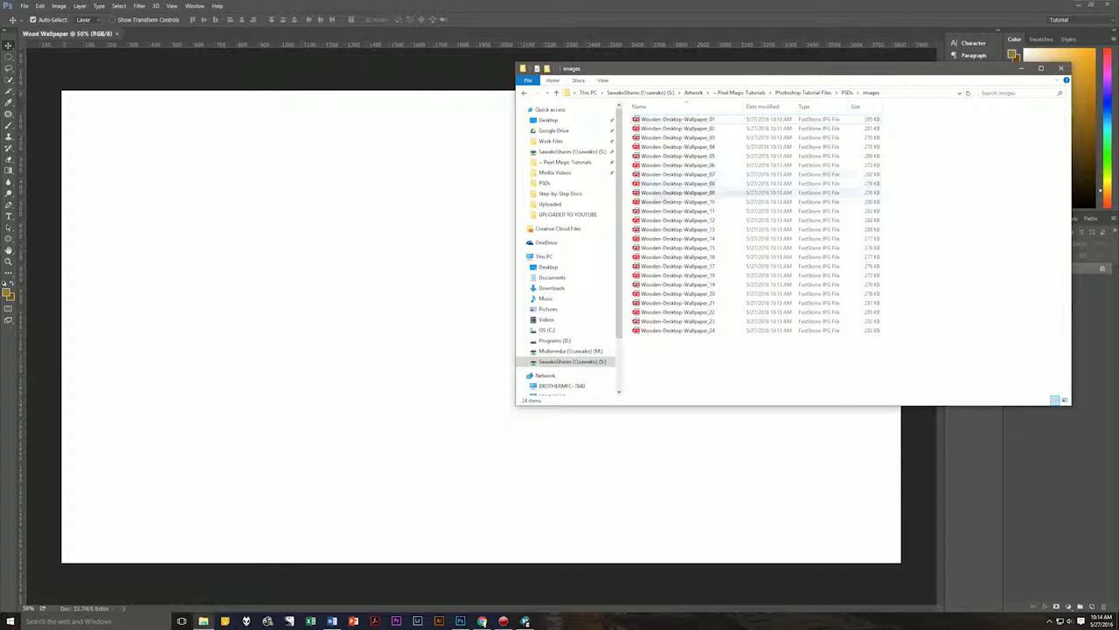
{"action": "left_click_drag", "start_coordinate": [714, 357], "coordinate": [392, 233]}
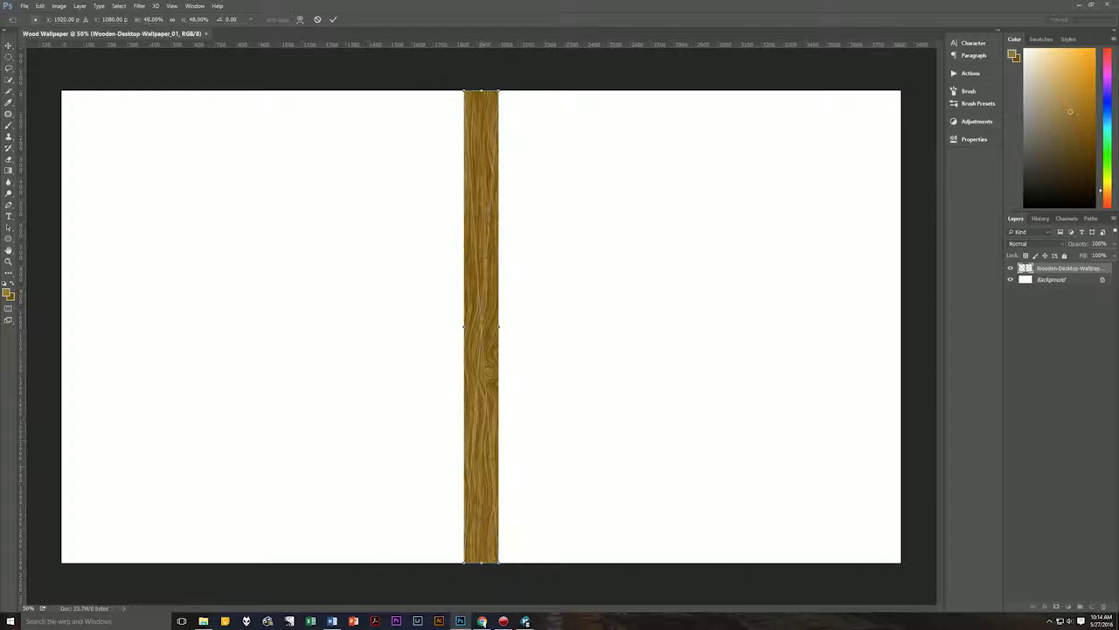
Step: Position strip 01 against the canvas's right edge and strip 02 directly below it, with their seam slightly above mid-height
{"action": "left_click_drag", "start_coordinate": [479, 528], "coordinate": [883, 280]}
{"action": "key", "text": "Return"}
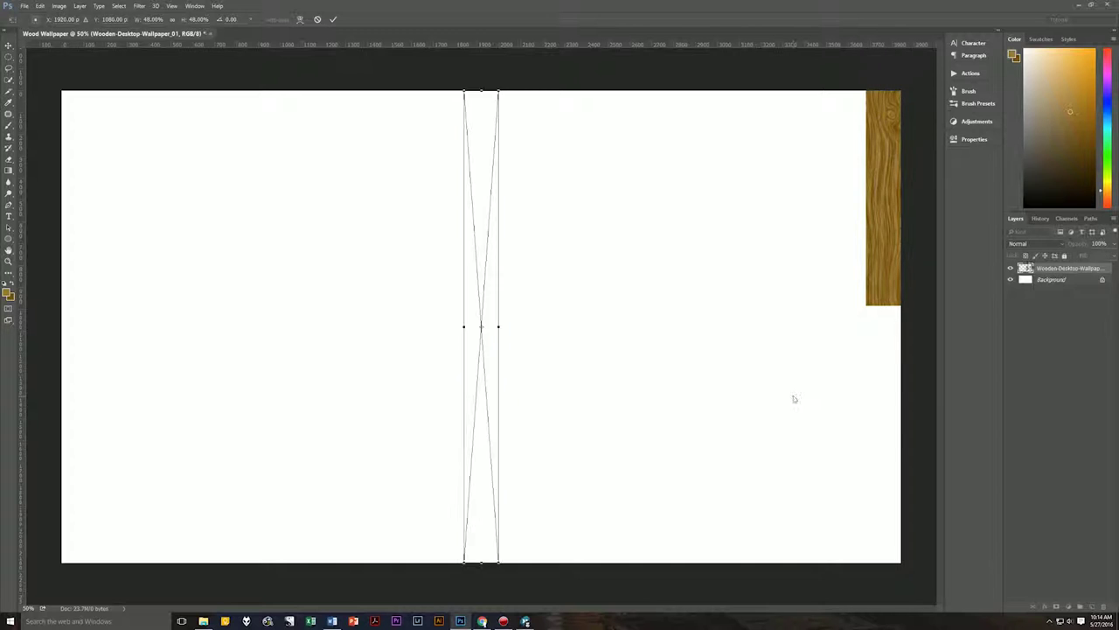
{"action": "left_click_drag", "start_coordinate": [480, 128], "coordinate": [885, 343]}
{"action": "key", "text": "Return"}
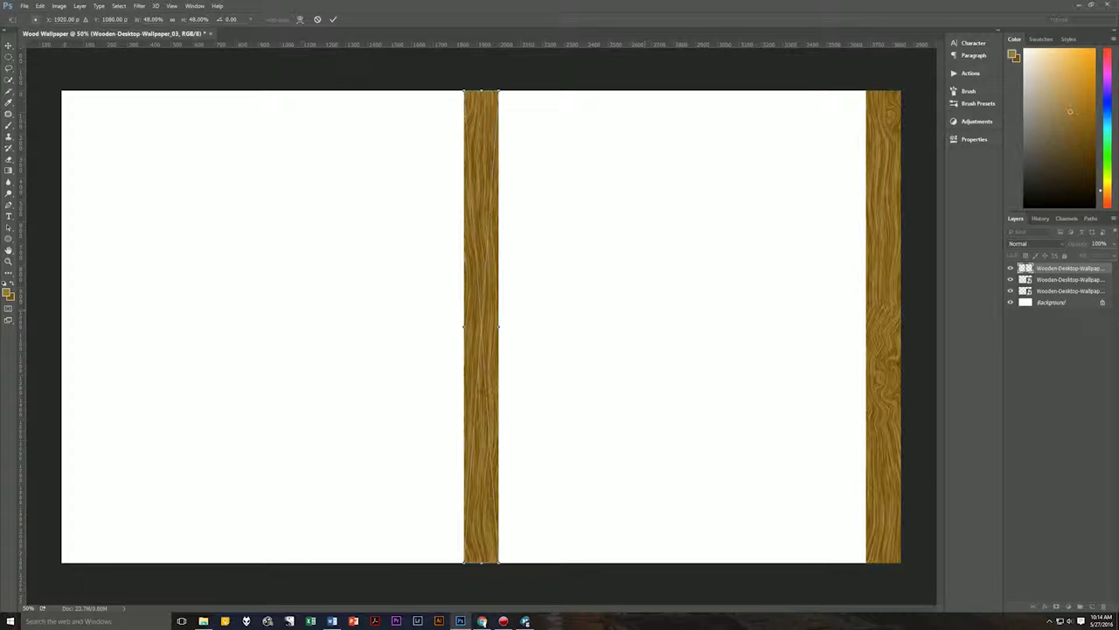
Step: Fill the second column from the right with strip 03 above strip 04, placing their seam near the canvas bottom
{"action": "left_click_drag", "start_coordinate": [485, 518], "coordinate": [853, 477]}
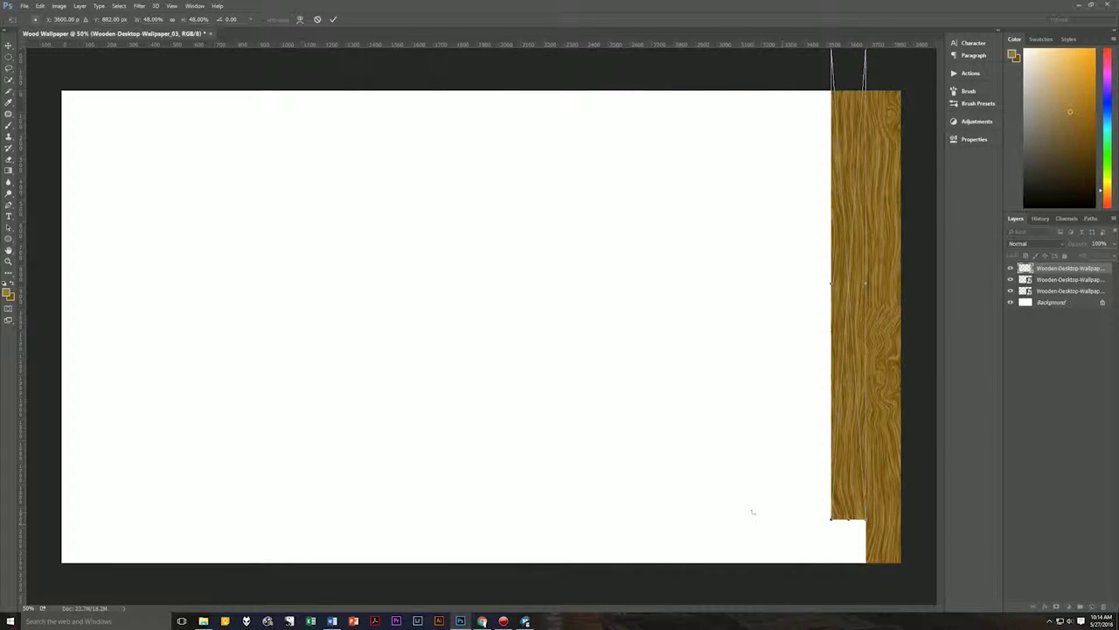
{"action": "key", "text": "Return"}
{"action": "left_click_drag", "start_coordinate": [484, 154], "coordinate": [846, 554]}
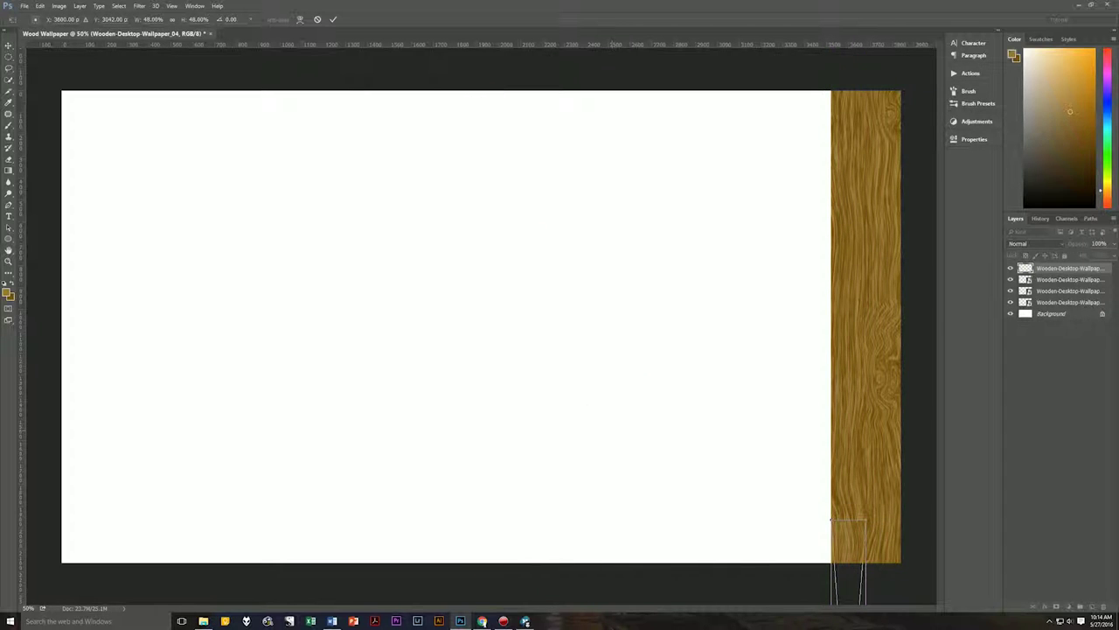
{"action": "key", "text": "Return"}
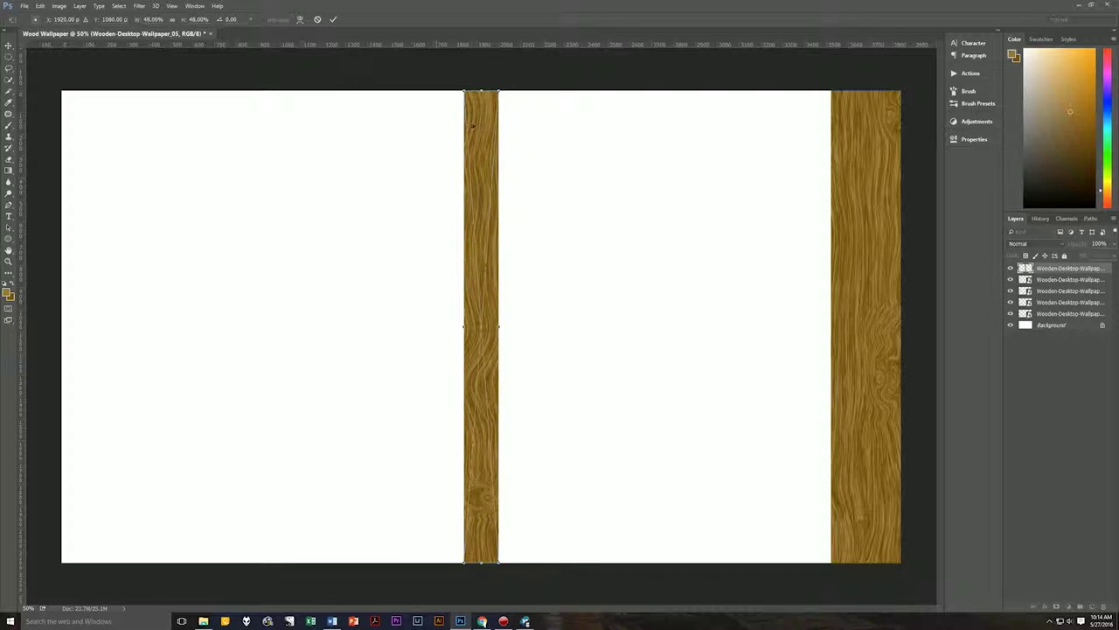
Step: Fill the third column from the right with strip 05 below strip 06, placing their seam about one sixth down the canvas
{"action": "left_click_drag", "start_coordinate": [477, 122], "coordinate": [818, 196]}
{"action": "key", "text": "Return"}
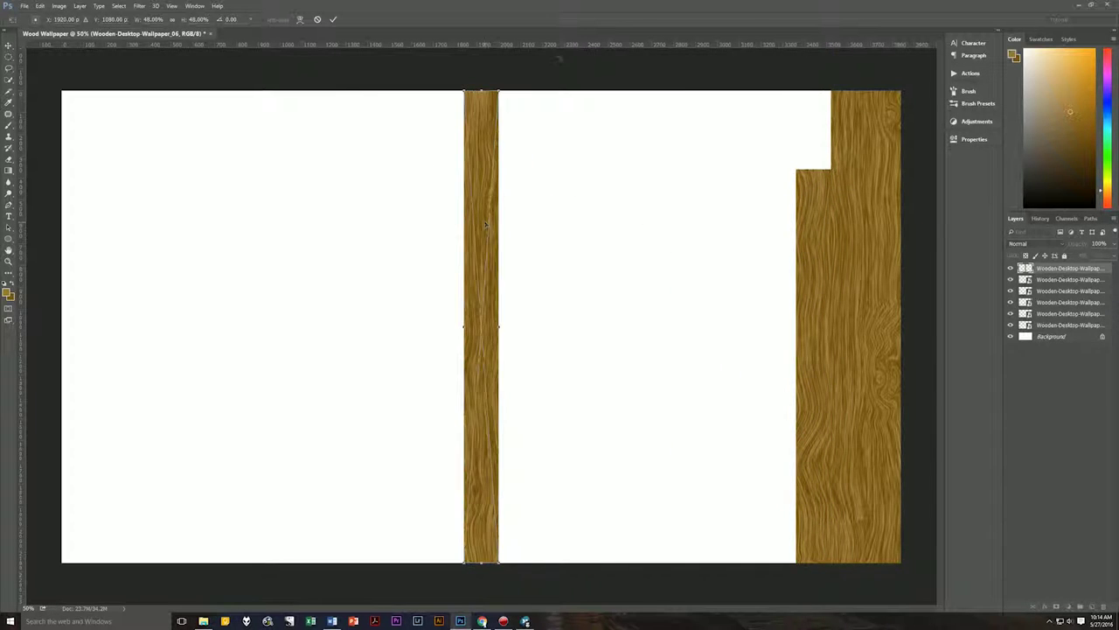
{"action": "left_click_drag", "start_coordinate": [495, 544], "coordinate": [827, 150]}
{"action": "key", "text": "Return"}
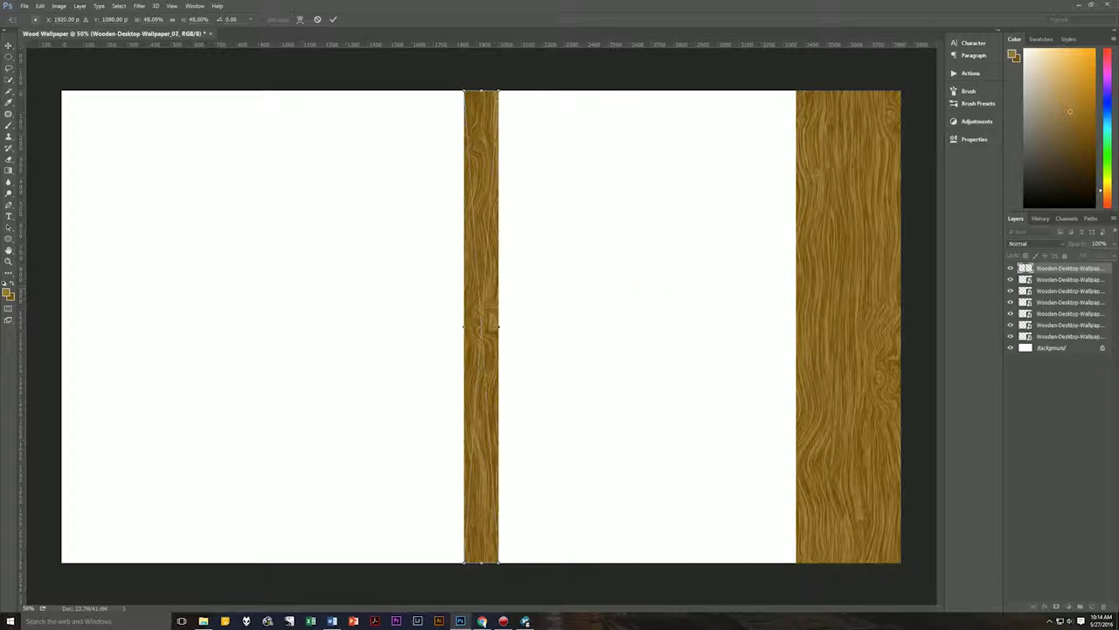
Step: Fill the fourth column from the right with strip 07 below strip 08, placing their seam just under the canvas's top edge
{"action": "left_click_drag", "start_coordinate": [483, 177], "coordinate": [783, 190]}
{"action": "key", "text": "Return"}
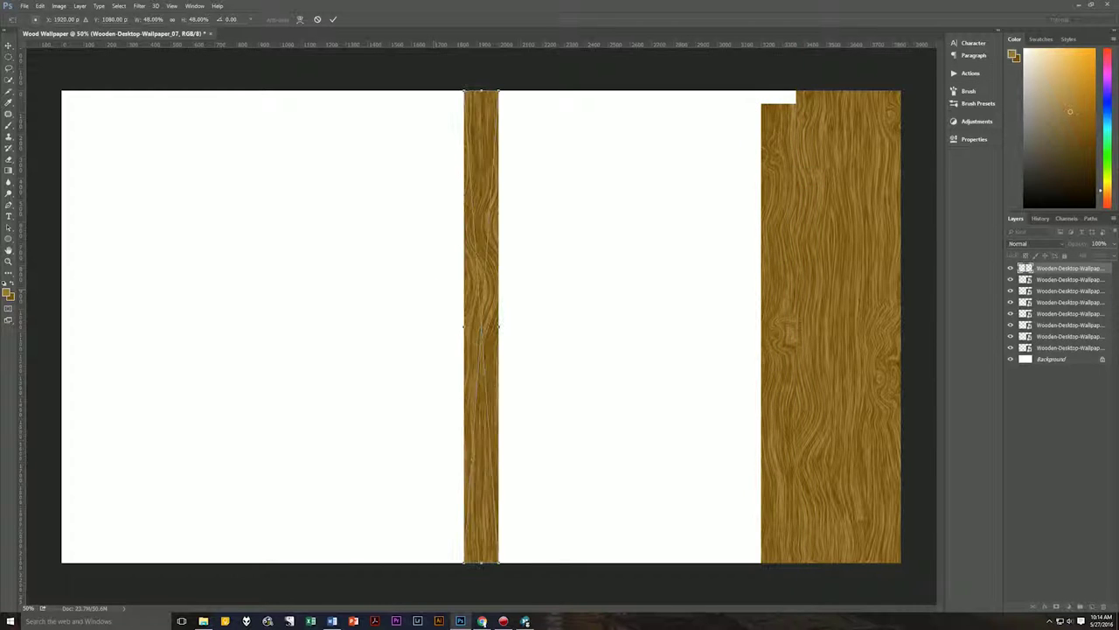
{"action": "left_click_drag", "start_coordinate": [477, 506], "coordinate": [780, 55]}
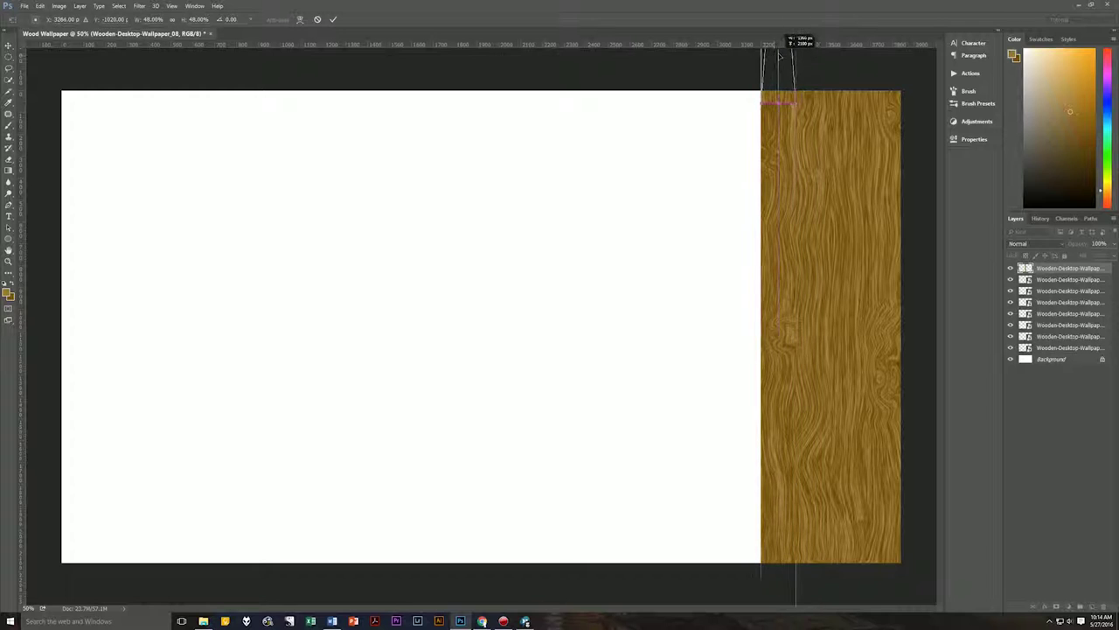
{"action": "key", "text": "Return"}
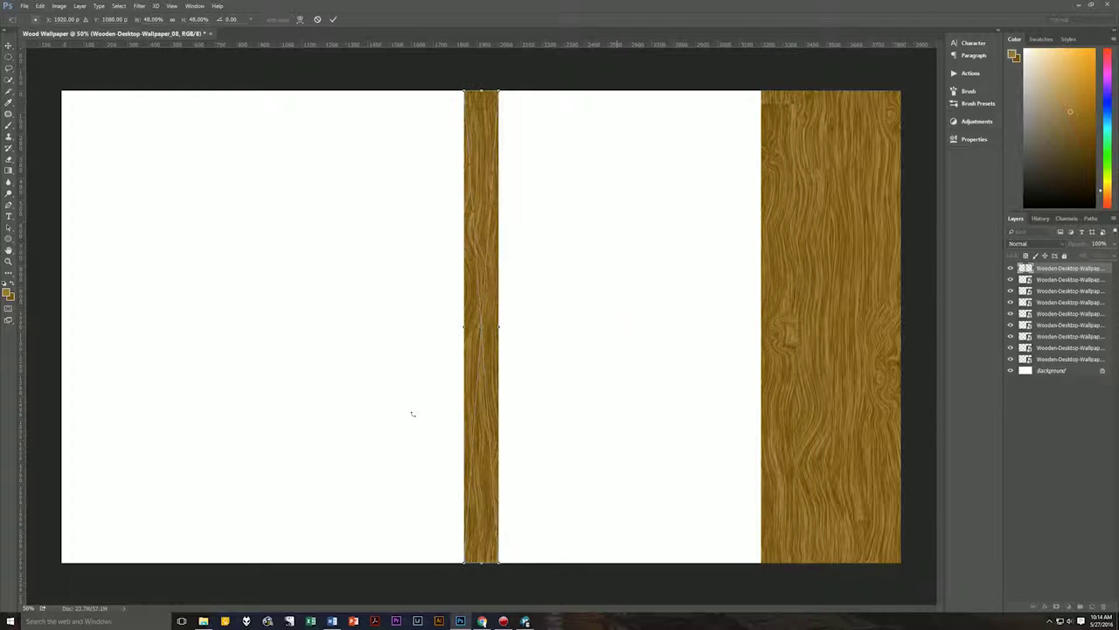
Step: Fill the fifth column from the right with strip 09 below strip 10, placing their seam about three quarters down the canvas
{"action": "left_click_drag", "start_coordinate": [482, 115], "coordinate": [745, 452]}
{"action": "key", "text": "Return"}
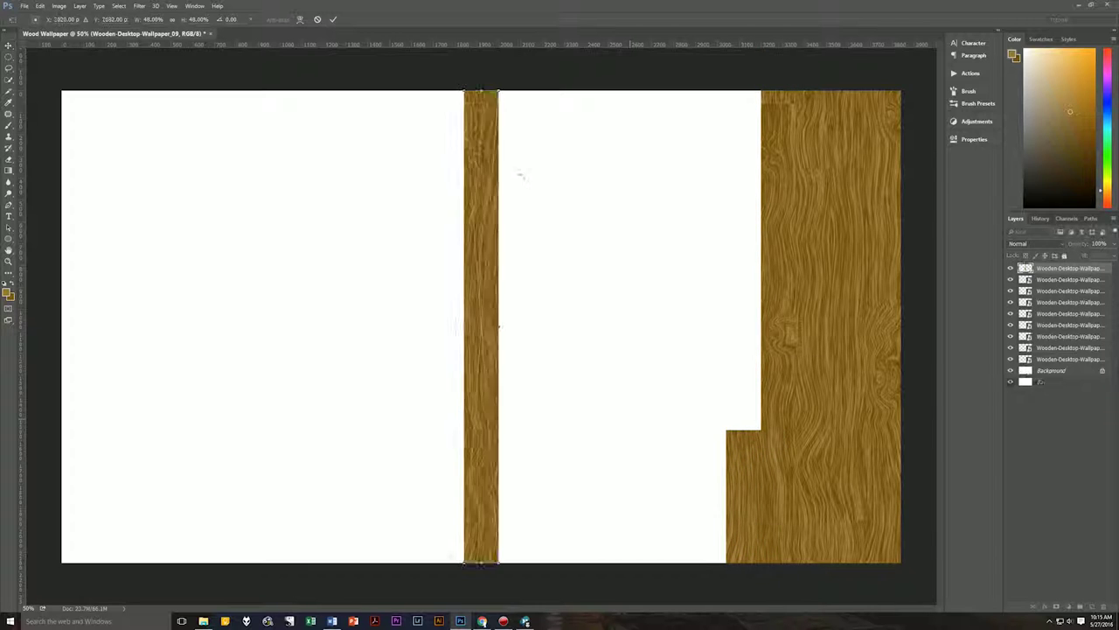
{"action": "left_click_drag", "start_coordinate": [482, 549], "coordinate": [746, 415]}
{"action": "key", "text": "Return"}
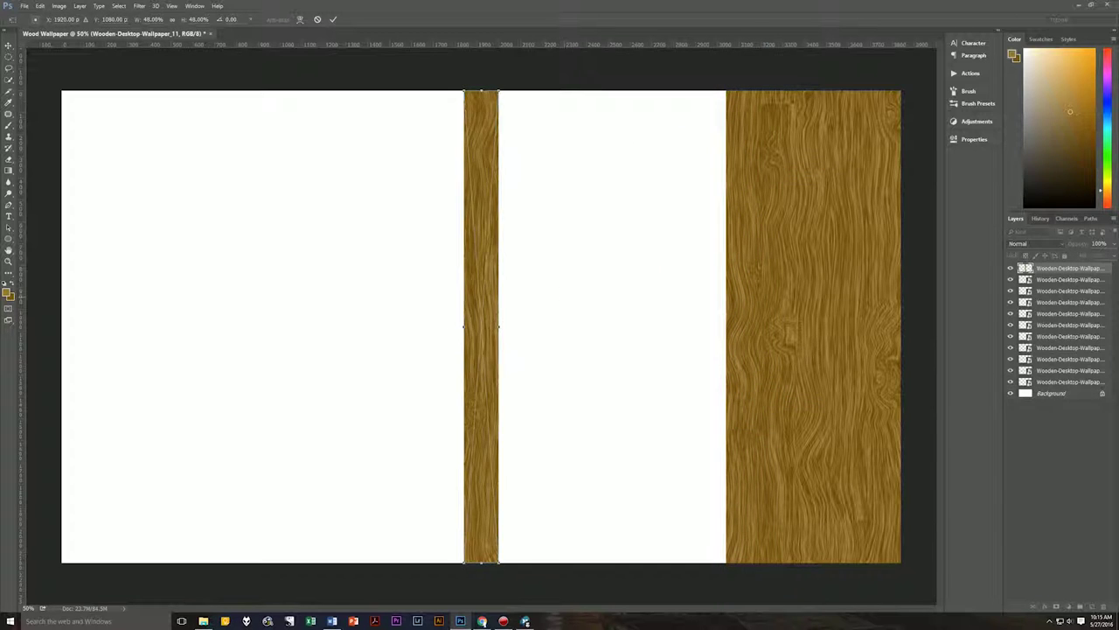
Step: Fill the sixth column from the right with strip 11 below strip 12, placing their seam about one third down the canvas
{"action": "left_click_drag", "start_coordinate": [482, 134], "coordinate": [710, 281]}
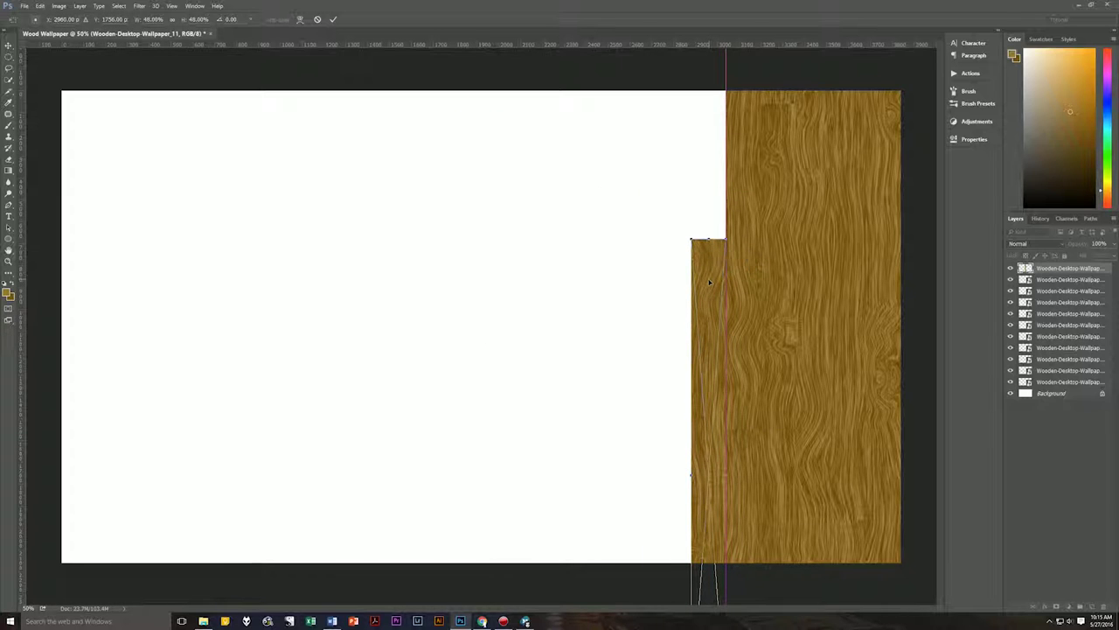
{"action": "key", "text": "Return"}
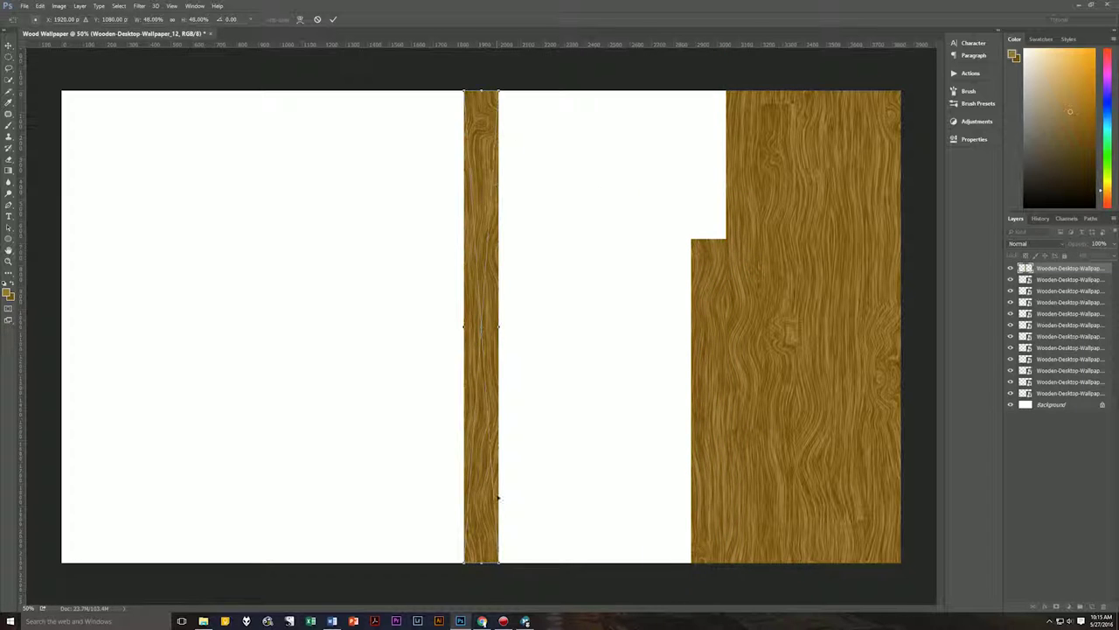
{"action": "left_click_drag", "start_coordinate": [468, 527], "coordinate": [696, 203]}
{"action": "key", "text": "Return"}
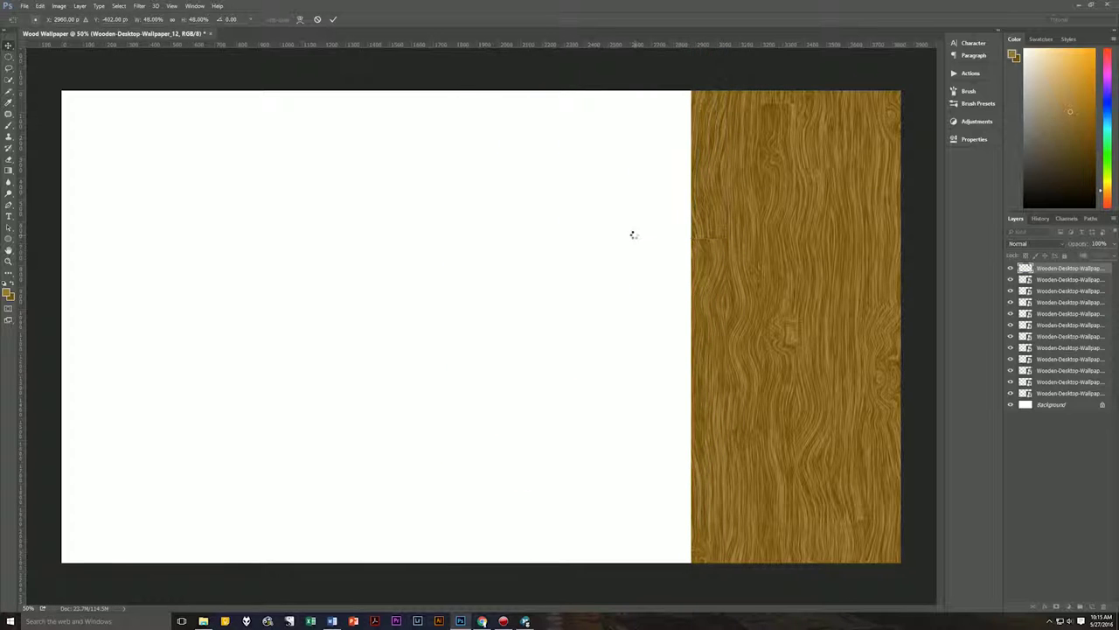
Step: Fill the seventh column from the right with strip 13 below strip 14, placing their seam about halfway down the canvas
{"action": "left_click_drag", "start_coordinate": [482, 125], "coordinate": [679, 371]}
{"action": "key", "text": "Return"}
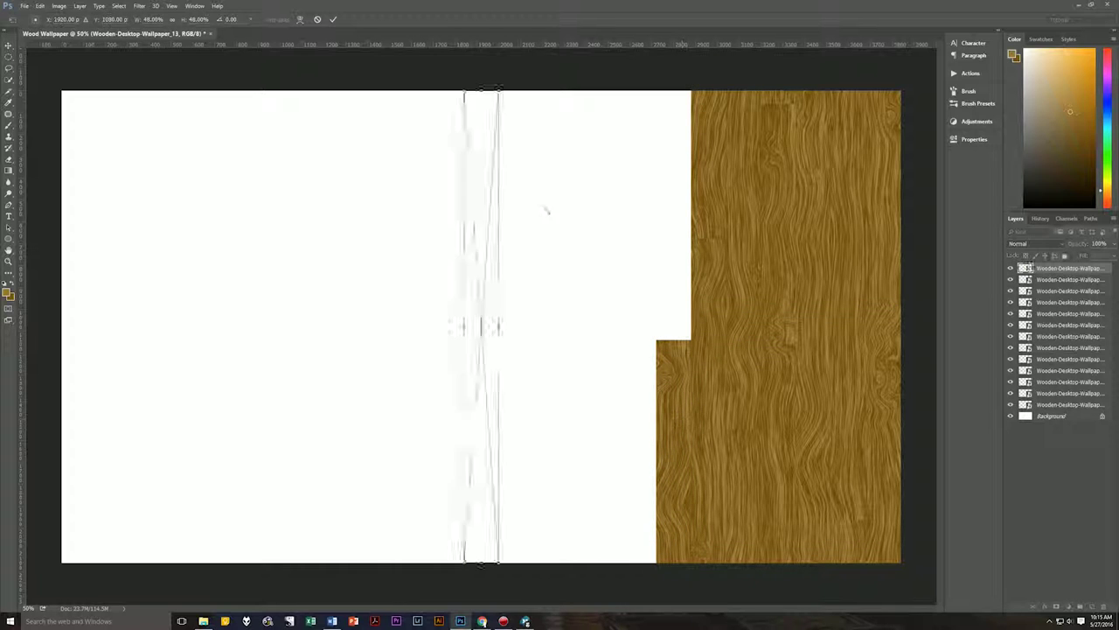
{"action": "left_click_drag", "start_coordinate": [481, 519], "coordinate": [673, 294]}
{"action": "key", "text": "Return"}
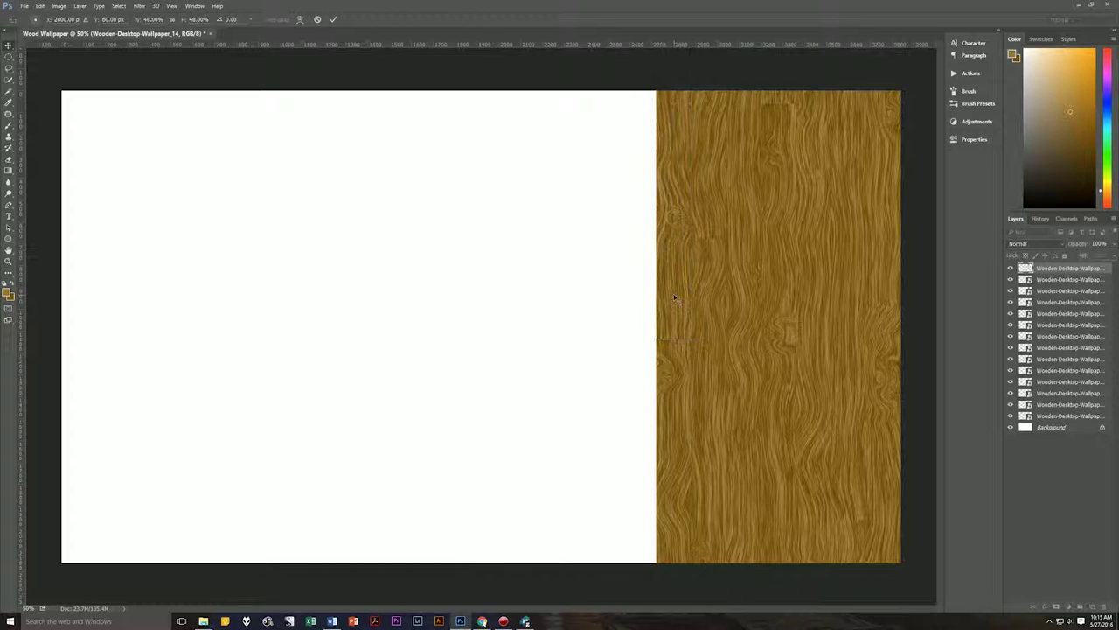
Step: Fill the eighth column from the right with strip 15 below strip 16, placing their seam just under two thirds down the canvas
{"action": "left_click_drag", "start_coordinate": [484, 111], "coordinate": [651, 393]}
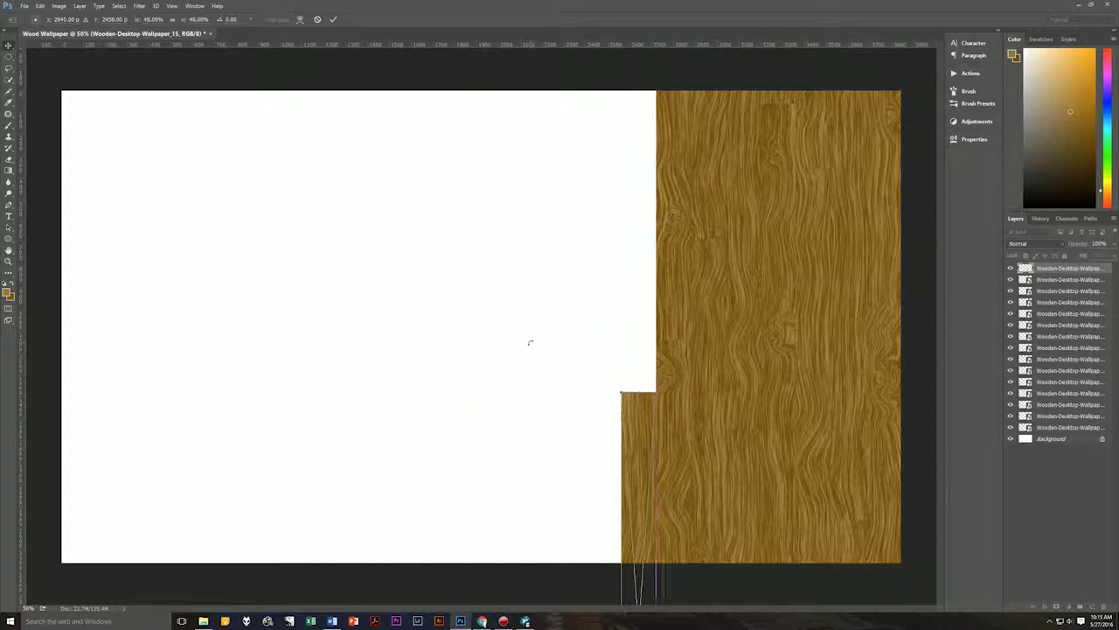
{"action": "key", "text": "Return"}
{"action": "left_click_drag", "start_coordinate": [477, 228], "coordinate": [630, 57]}
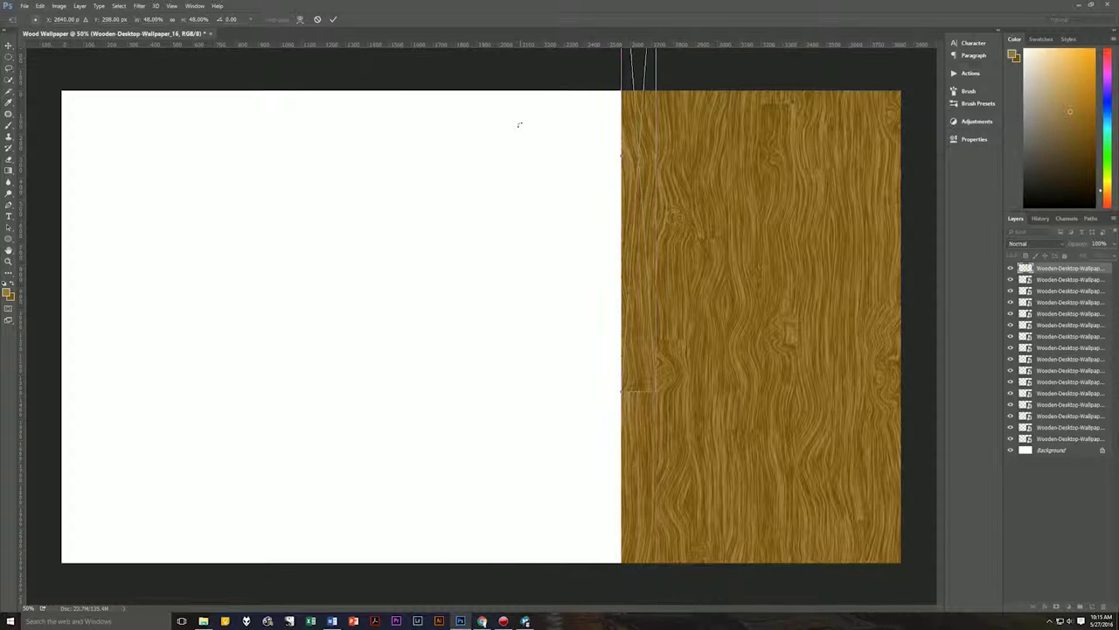
{"action": "key", "text": "Return"}
Step: Fill the ninth column from the right with strip 17 below strip 18, placing their seam about one sixth down the canvas
{"action": "key", "text": "ctrl+v"}
{"action": "key", "text": "ctrl+t"}
{"action": "left_click_drag", "start_coordinate": [516, 126], "coordinate": [602, 194]}
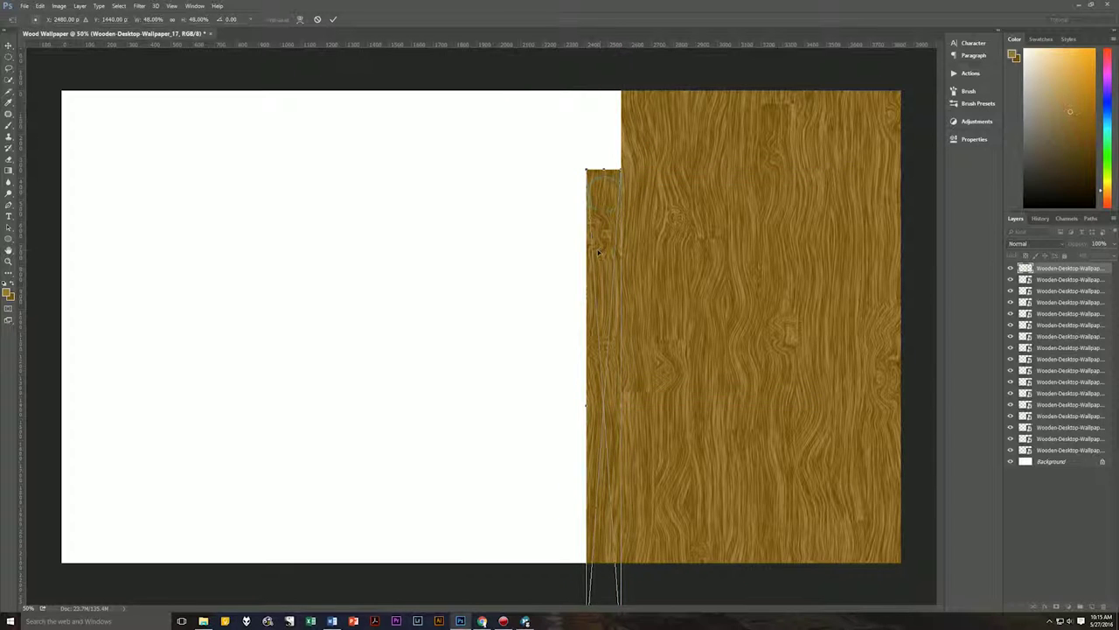
{"action": "key", "text": "Return"}
{"action": "key", "text": "ctrl+v"}
{"action": "key", "text": "ctrl+t"}
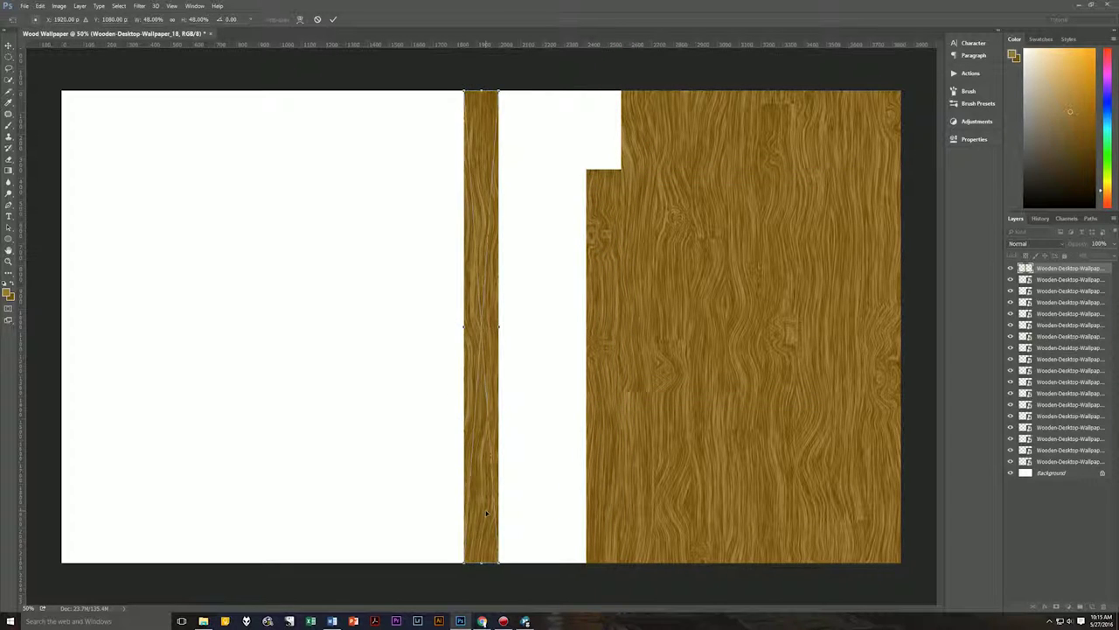
{"action": "left_click_drag", "start_coordinate": [485, 510], "coordinate": [616, 114]}
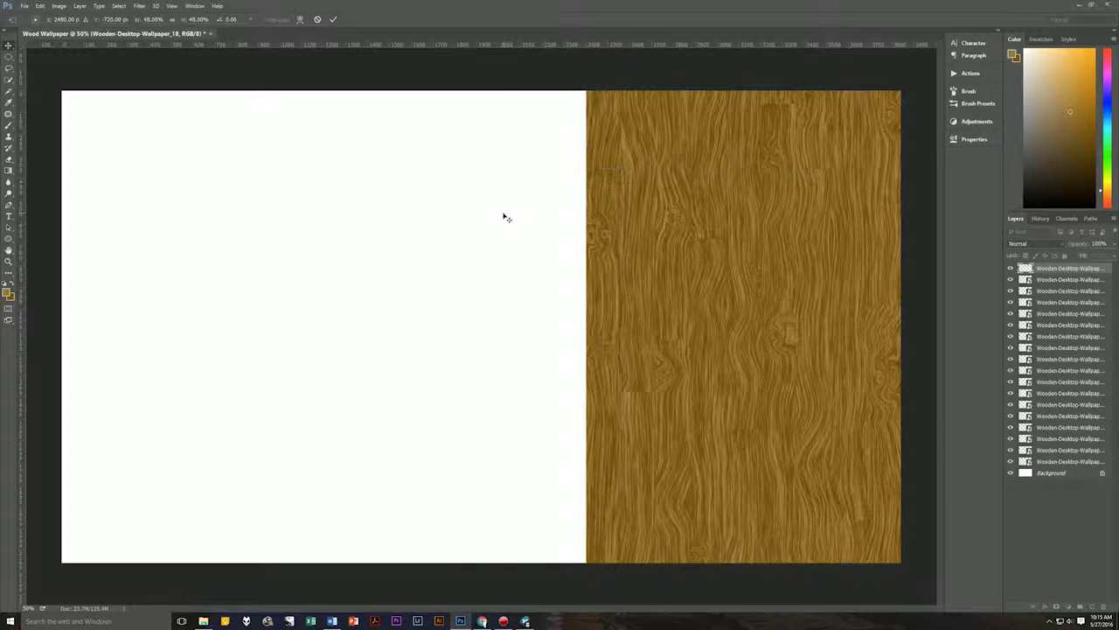
{"action": "key", "text": "Return"}
Step: Fill the tenth column from the right with strip 19 below strip 20, placing their seam about one quarter down the canvas
{"action": "key", "text": "ctrl+v"}
{"action": "key", "text": "ctrl+t"}
{"action": "left_click_drag", "start_coordinate": [481, 107], "coordinate": [554, 229]}
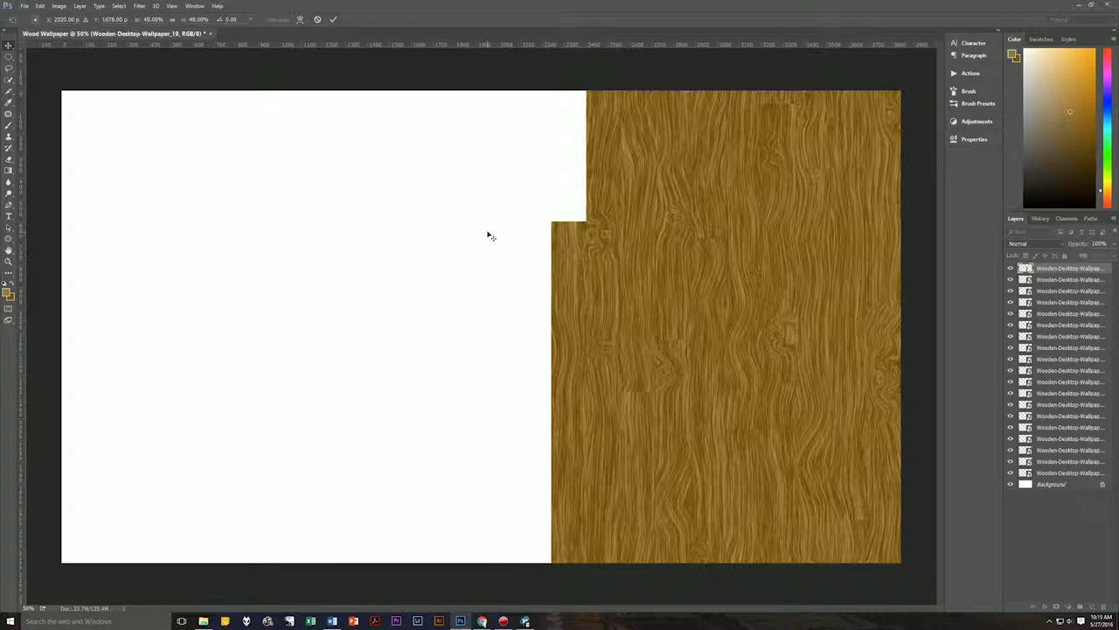
{"action": "key", "text": "Return"}
{"action": "key", "text": "ctrl+v"}
{"action": "key", "text": "ctrl+t"}
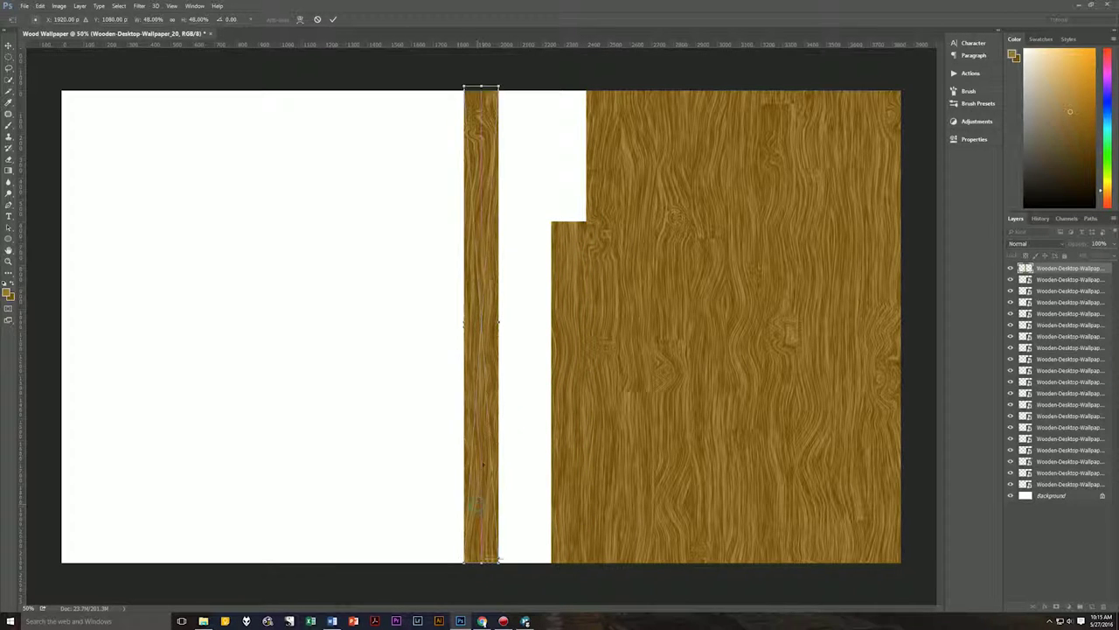
{"action": "left_click_drag", "start_coordinate": [479, 208], "coordinate": [567, 166]}
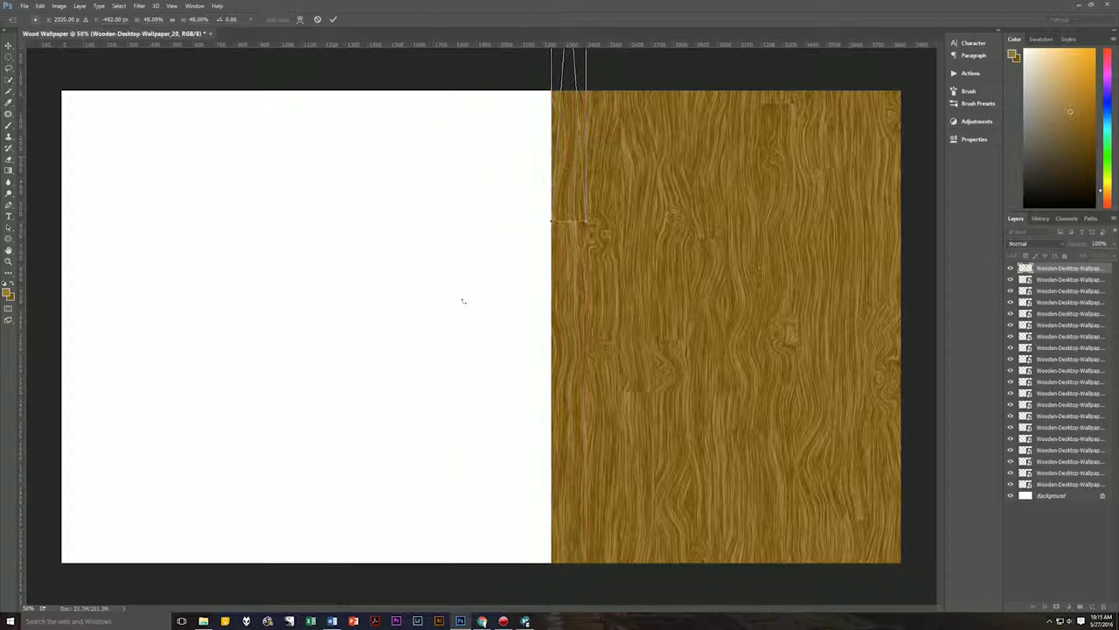
{"action": "key", "text": "Return"}
Step: Place strip 21 as a full-height plank in the eleventh column from the right, flush with the tenth column
{"action": "key", "text": "ctrl+v"}
{"action": "key", "text": "ctrl+t"}
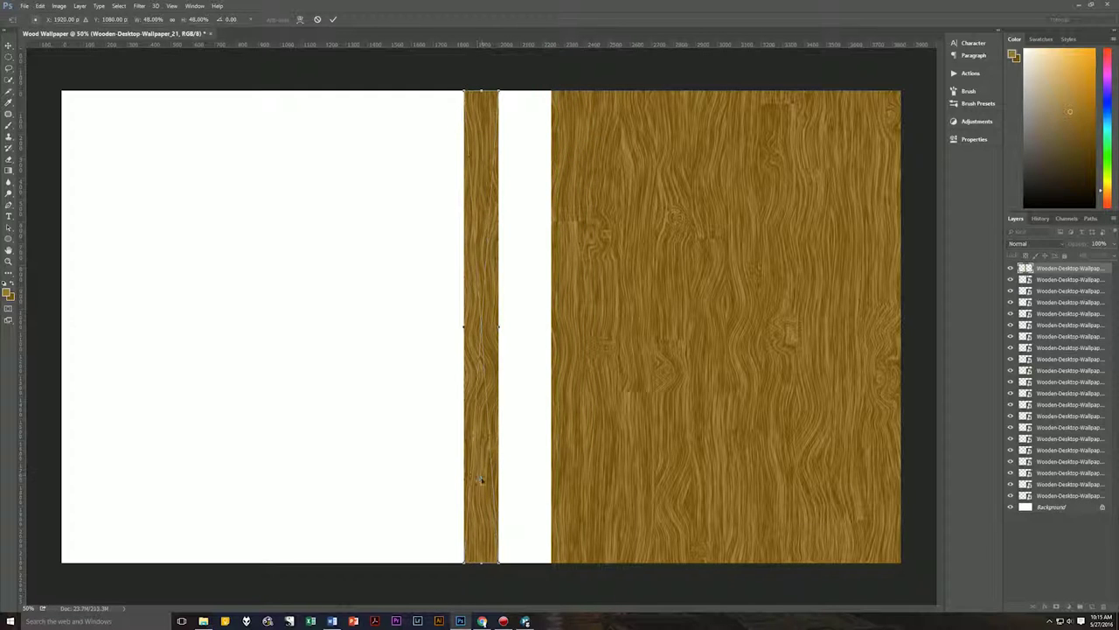
{"action": "left_click_drag", "start_coordinate": [480, 478], "coordinate": [532, 479]}
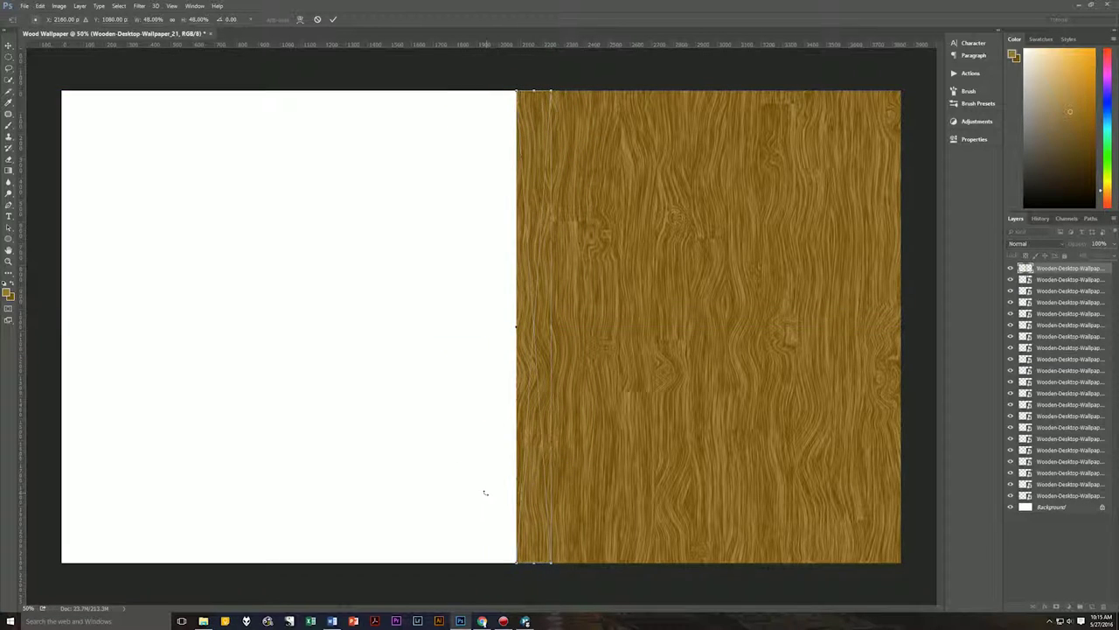
{"action": "key", "text": "Return"}
Step: Fill the twelfth column from the right with strip 22 above strip 23, placing their seam about two thirds down the canvas
{"action": "key", "text": "ctrl+v"}
{"action": "key", "text": "ctrl+t"}
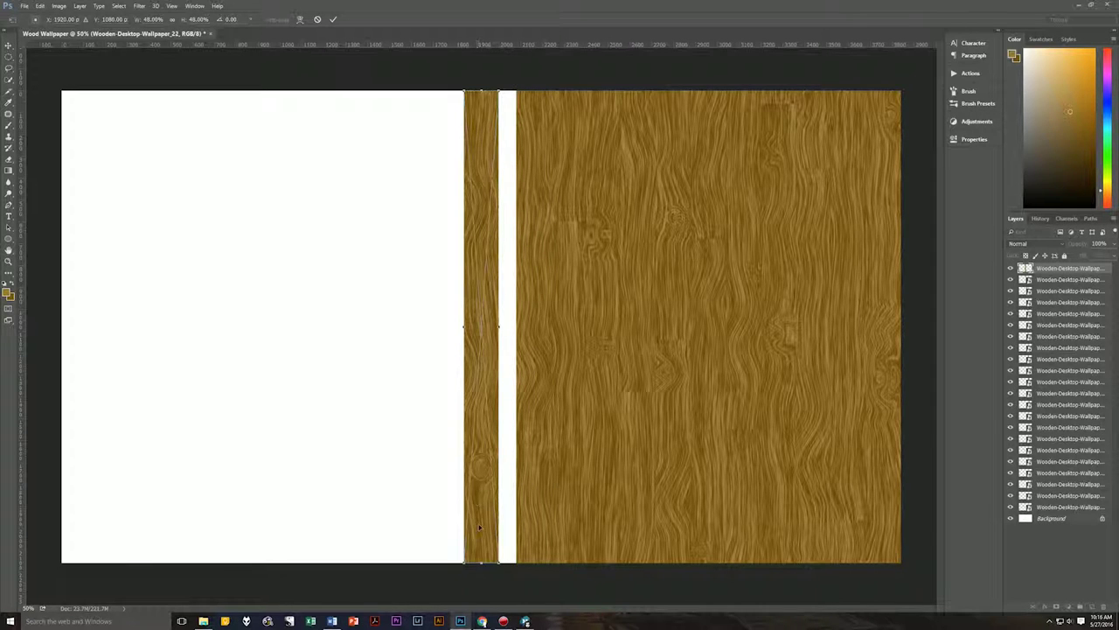
{"action": "left_click_drag", "start_coordinate": [479, 527], "coordinate": [496, 369]}
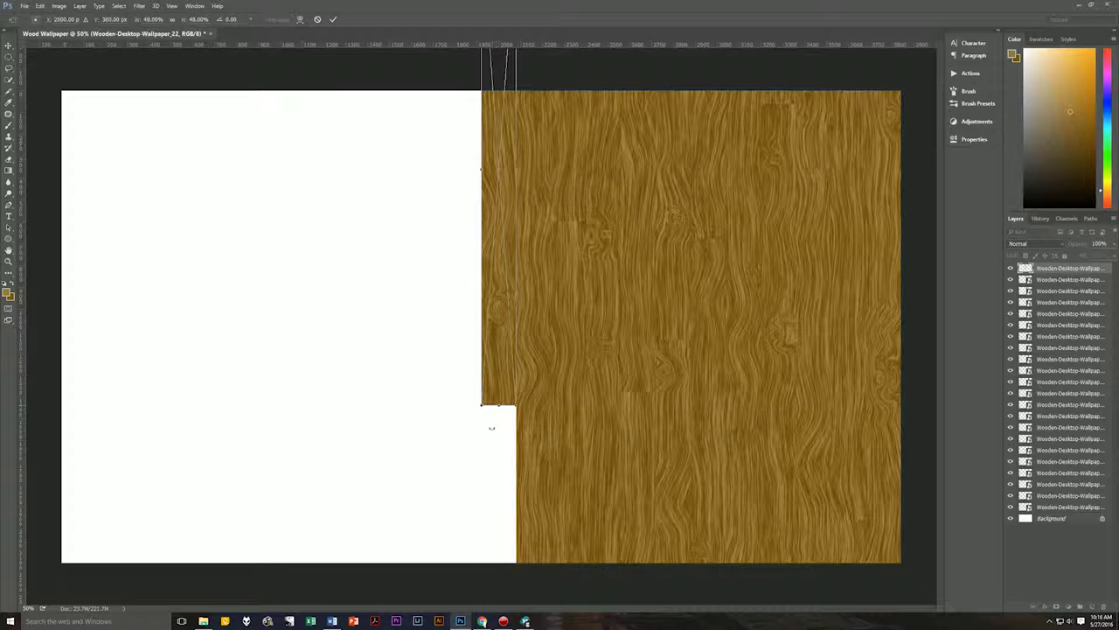
{"action": "key", "text": "Return"}
{"action": "key", "text": "ctrl+v"}
{"action": "key", "text": "ctrl+t"}
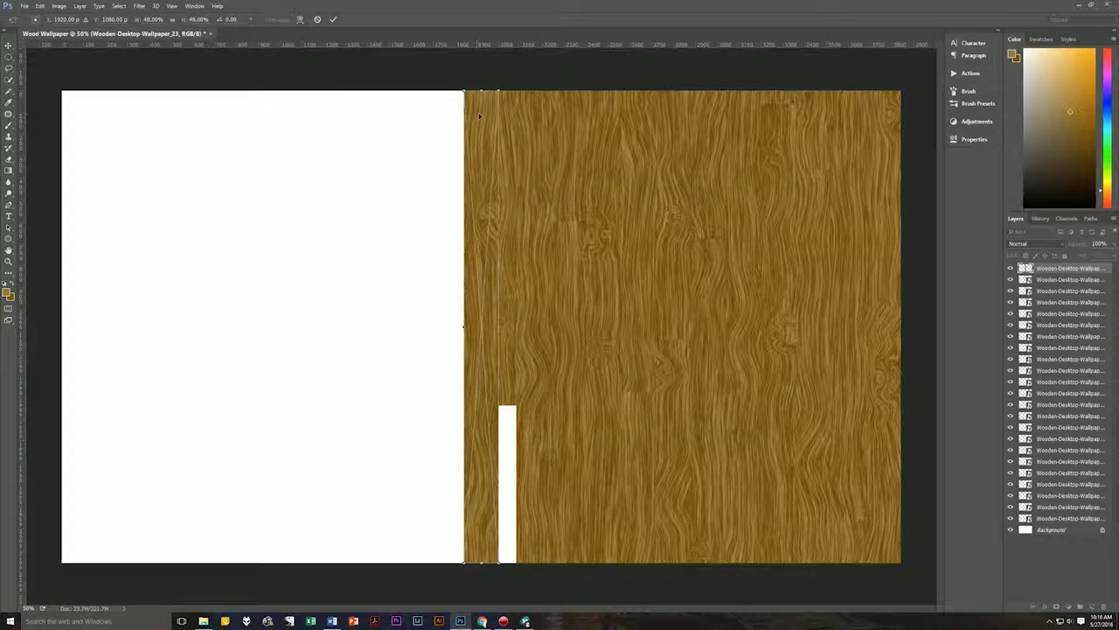
{"action": "left_click_drag", "start_coordinate": [479, 116], "coordinate": [498, 432]}
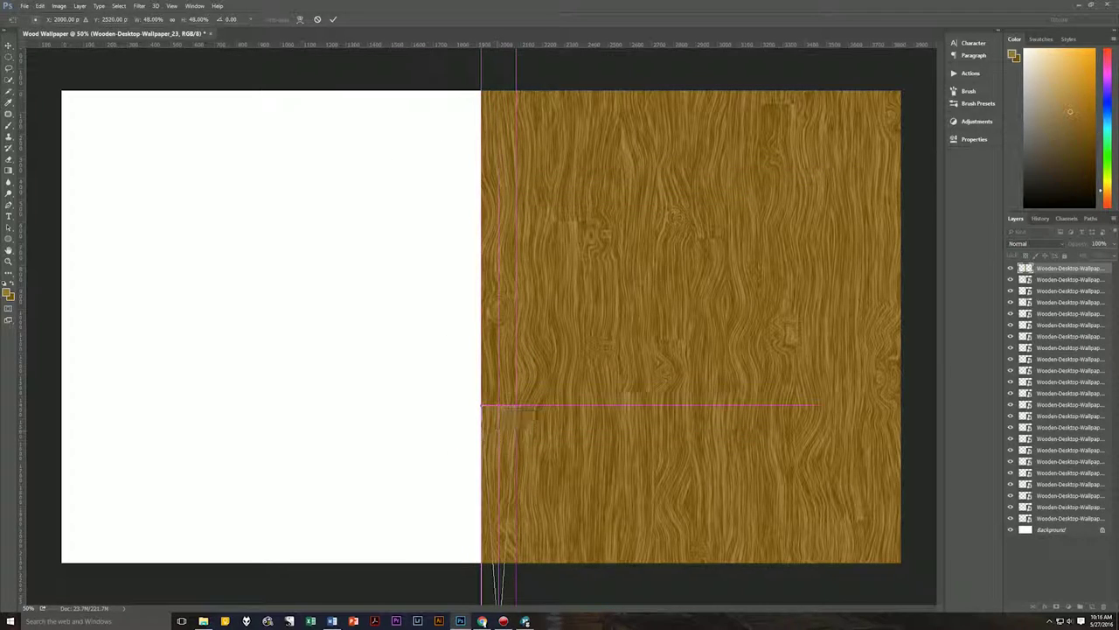
{"action": "key", "text": "Return"}
Step: Place strip 24 in the thirteenth column from the right, starting about one seventh below the canvas's top edge
{"action": "key", "text": "ctrl+v"}
{"action": "key", "text": "ctrl+t"}
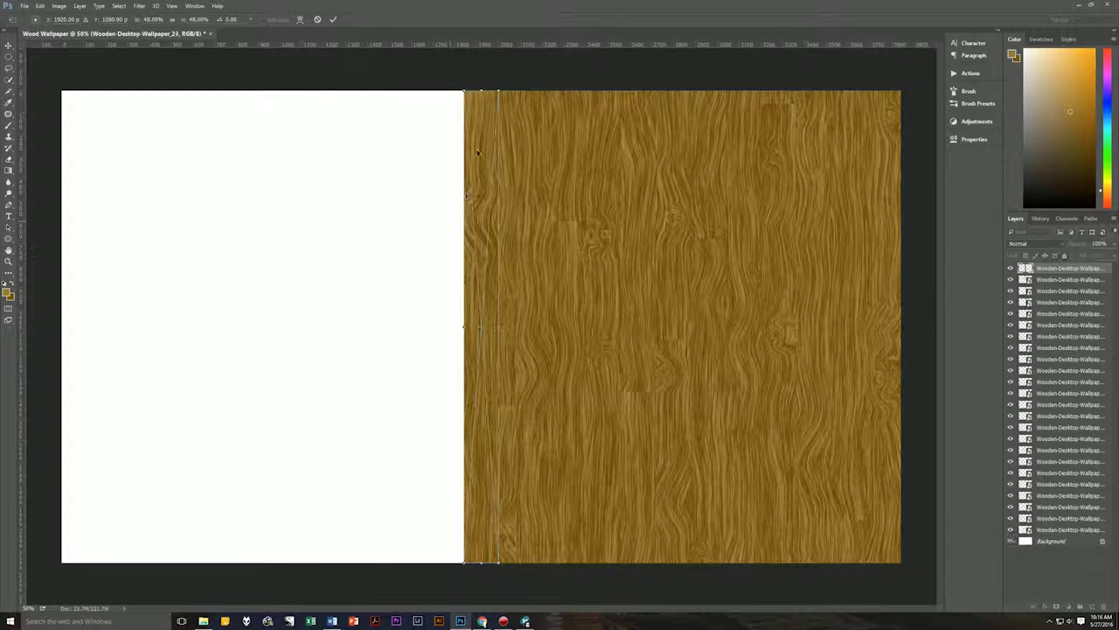
{"action": "left_click_drag", "start_coordinate": [478, 153], "coordinate": [462, 220]}
{"action": "key", "text": "Return"}
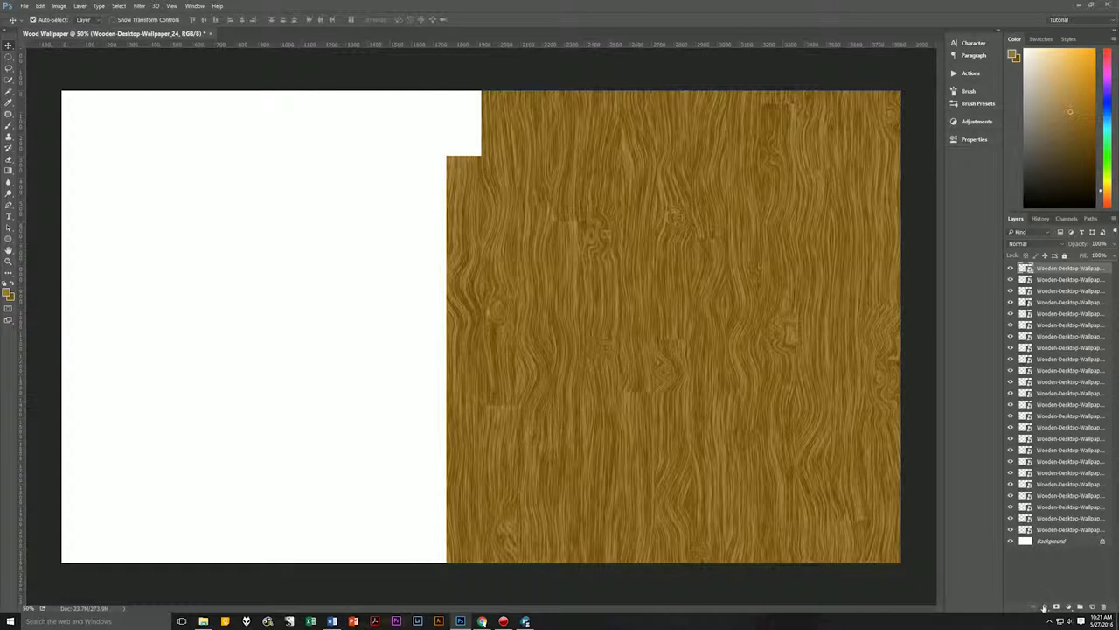
Step: Add a thin black stroke effect to the strip 24 layer, with Center position, Luminosity blend mode, 20% opacity and Overprint on
{"action": "left_click", "coordinate": [1044, 607]}
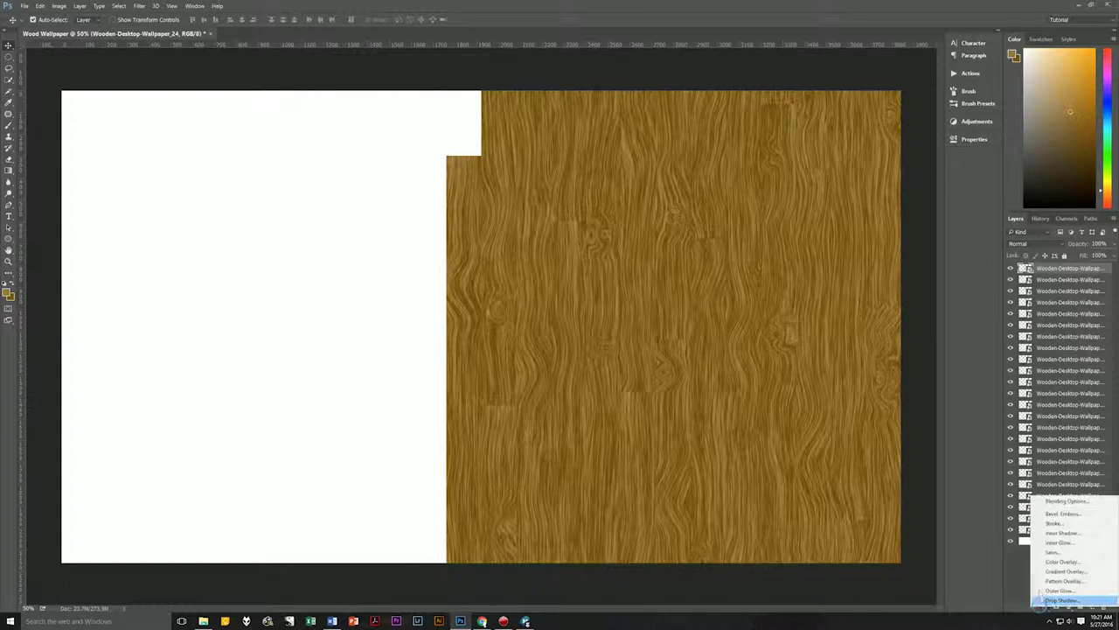
{"action": "left_click", "coordinate": [1060, 523]}
{"action": "left_click_drag", "start_coordinate": [347, 212], "coordinate": [429, 201]}
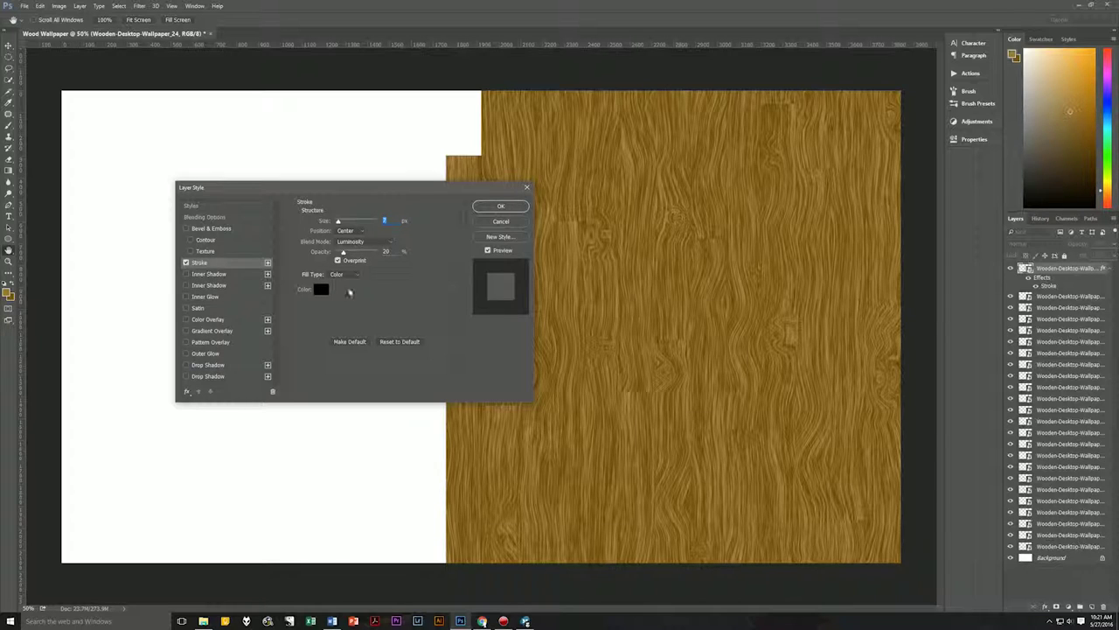
{"action": "left_click", "coordinate": [495, 208]}
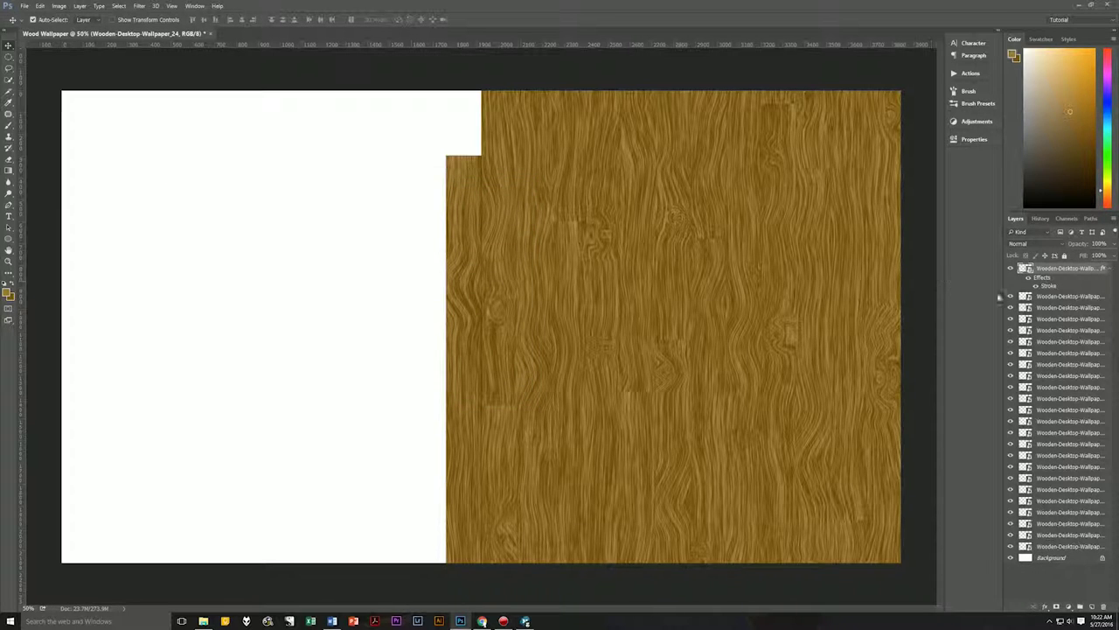
Step: Copy strip 24's layer style onto all the other strip layers and collapse the layers' effect lists
{"action": "left_click", "coordinate": [1104, 268]}
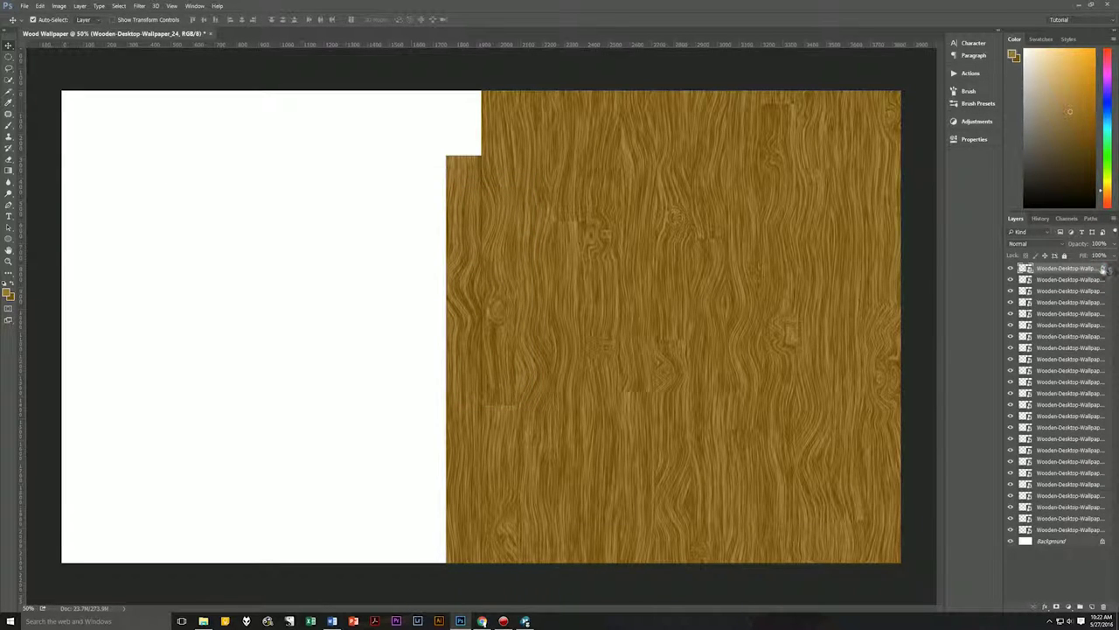
{"action": "right_click", "coordinate": [1102, 270]}
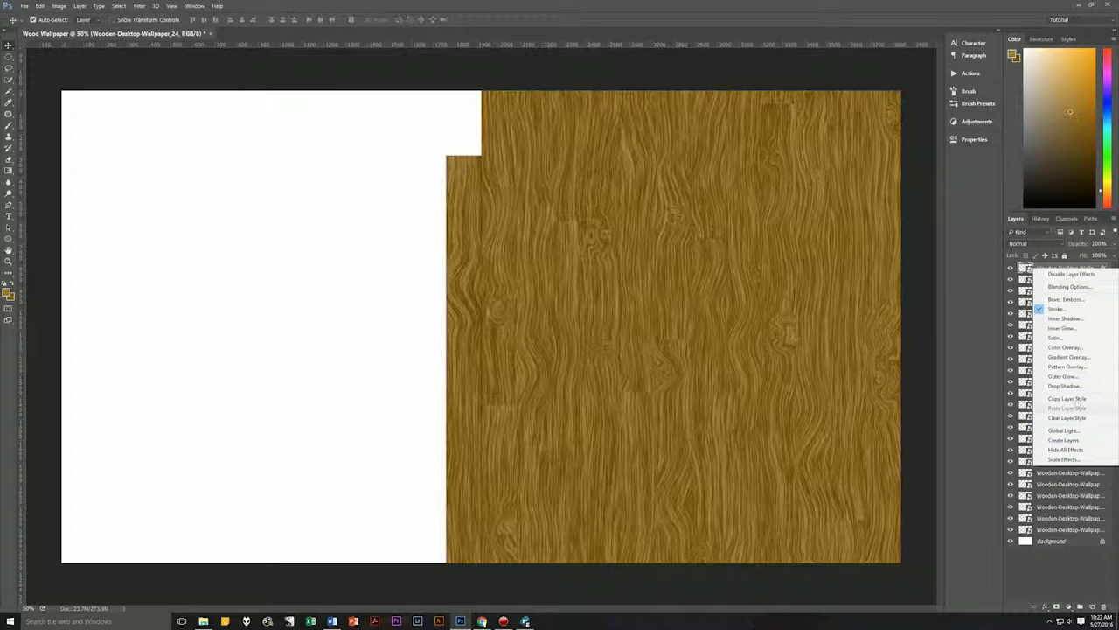
{"action": "left_click", "coordinate": [1067, 398]}
{"action": "left_click", "coordinate": [1082, 280]}
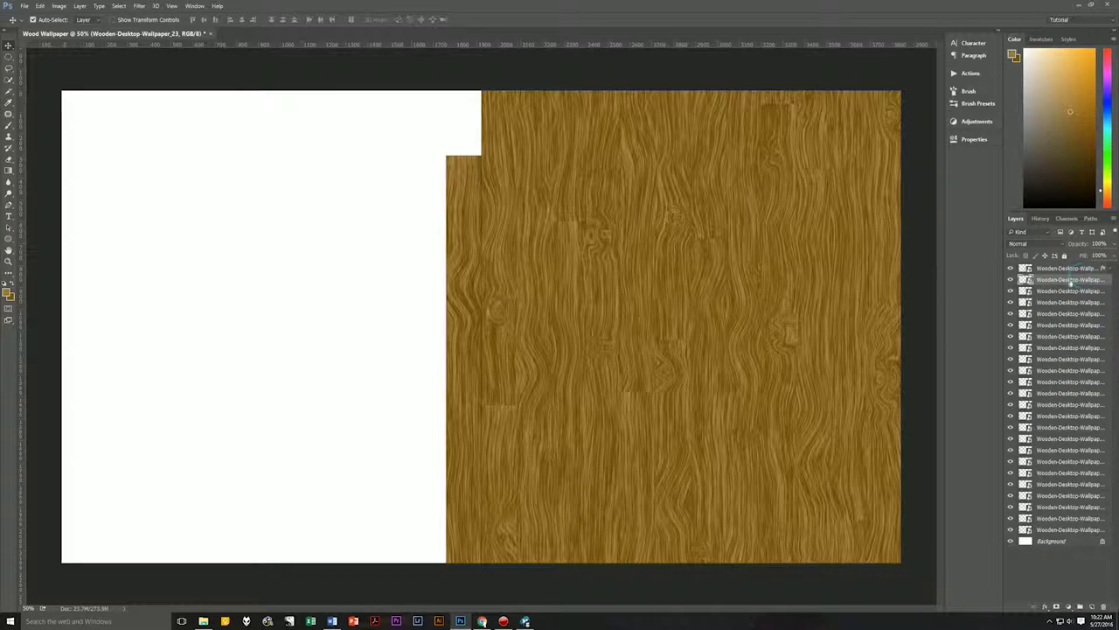
{"action": "left_click", "coordinate": [1069, 530], "text": "shift"}
{"action": "right_click", "coordinate": [1070, 531]}
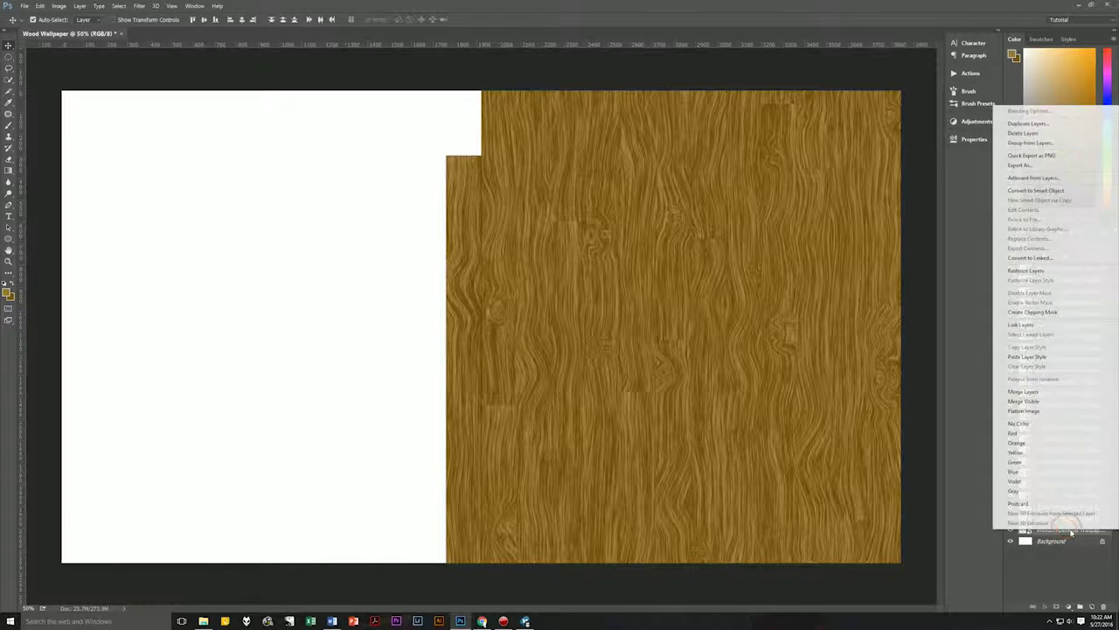
{"action": "left_click", "coordinate": [1049, 356]}
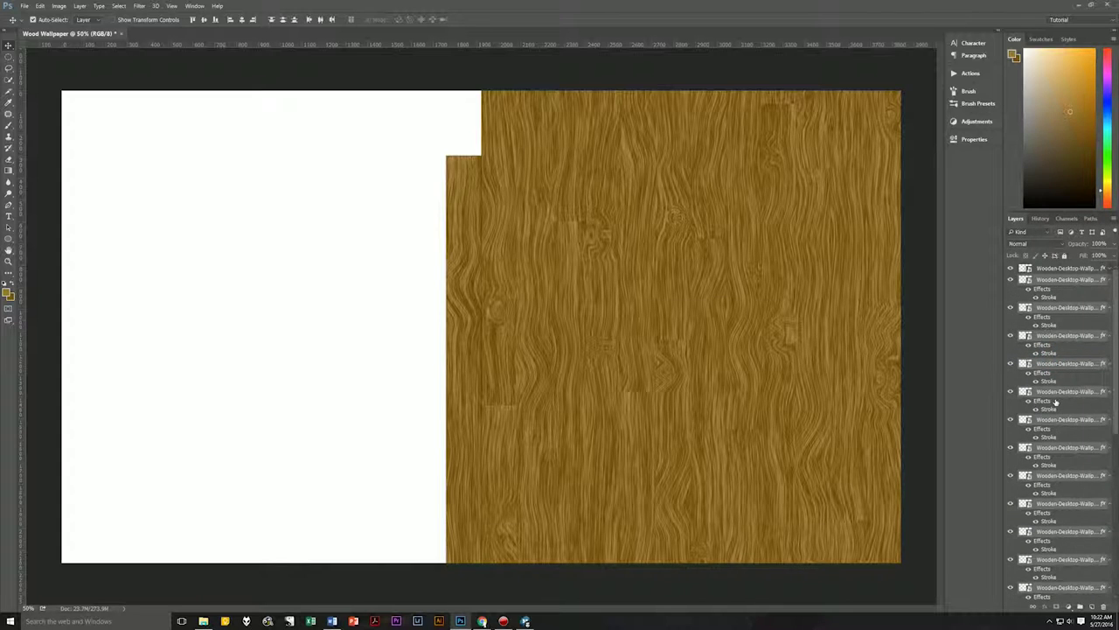
{"action": "left_click", "coordinate": [1108, 280], "text": "alt"}
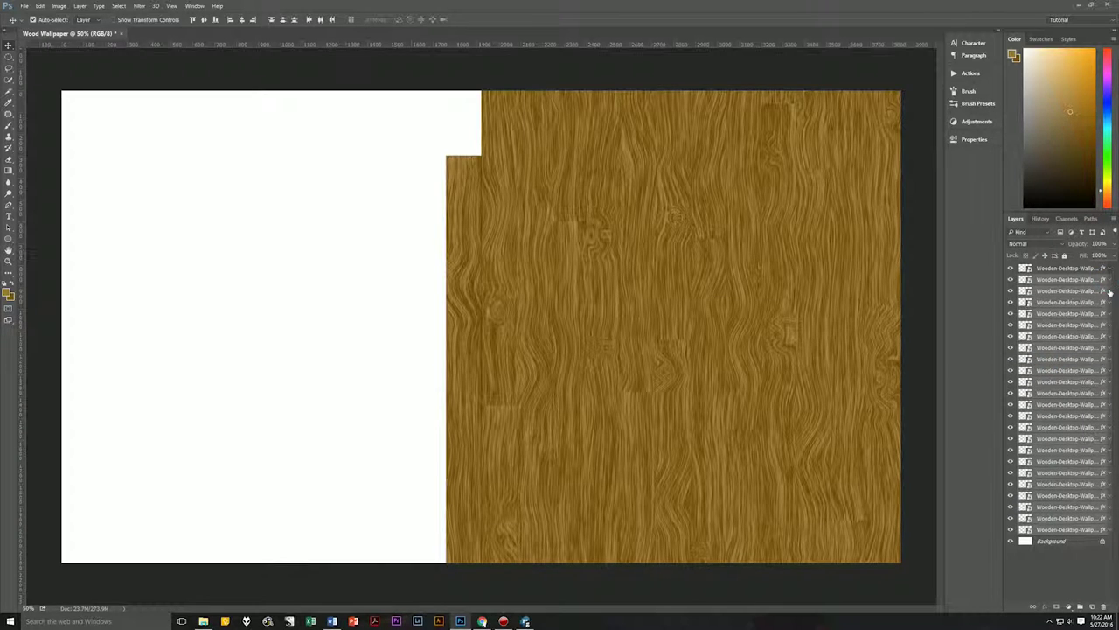
Step: Group all 24 strip layers above the background into a single group
{"action": "left_click", "coordinate": [1060, 270]}
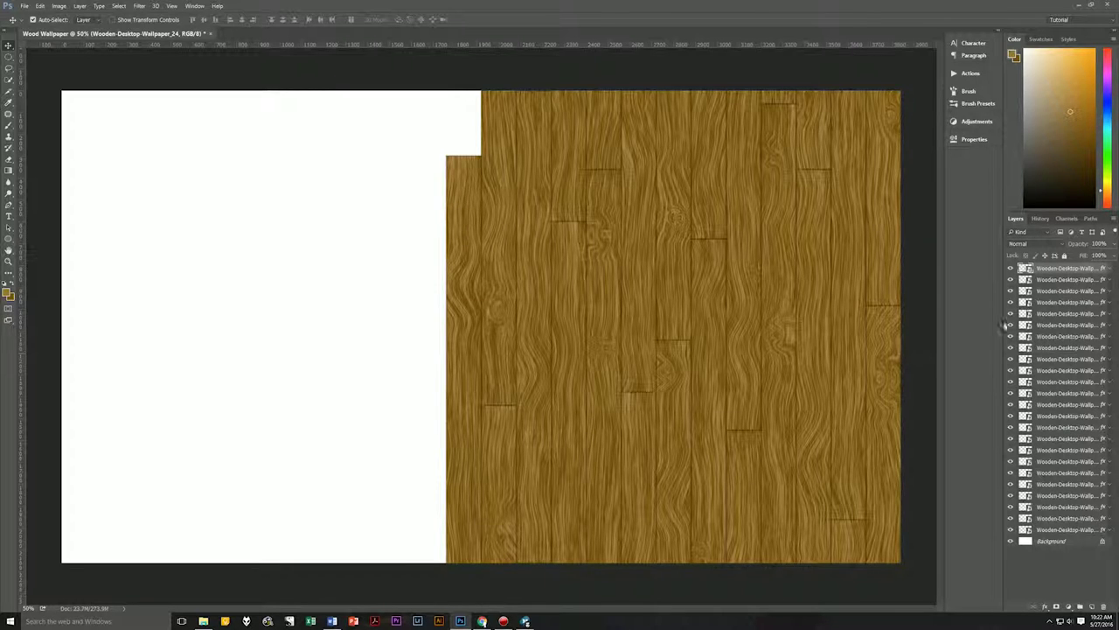
{"action": "left_click", "coordinate": [1063, 529], "text": "shift"}
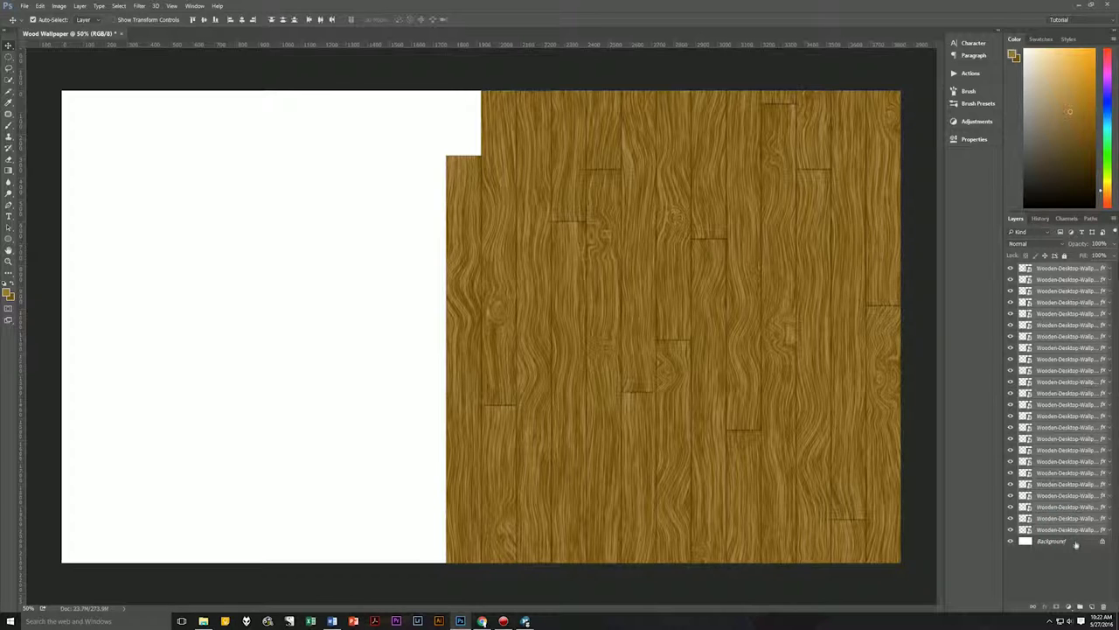
{"action": "left_click_drag", "start_coordinate": [1074, 531], "coordinate": [1081, 606]}
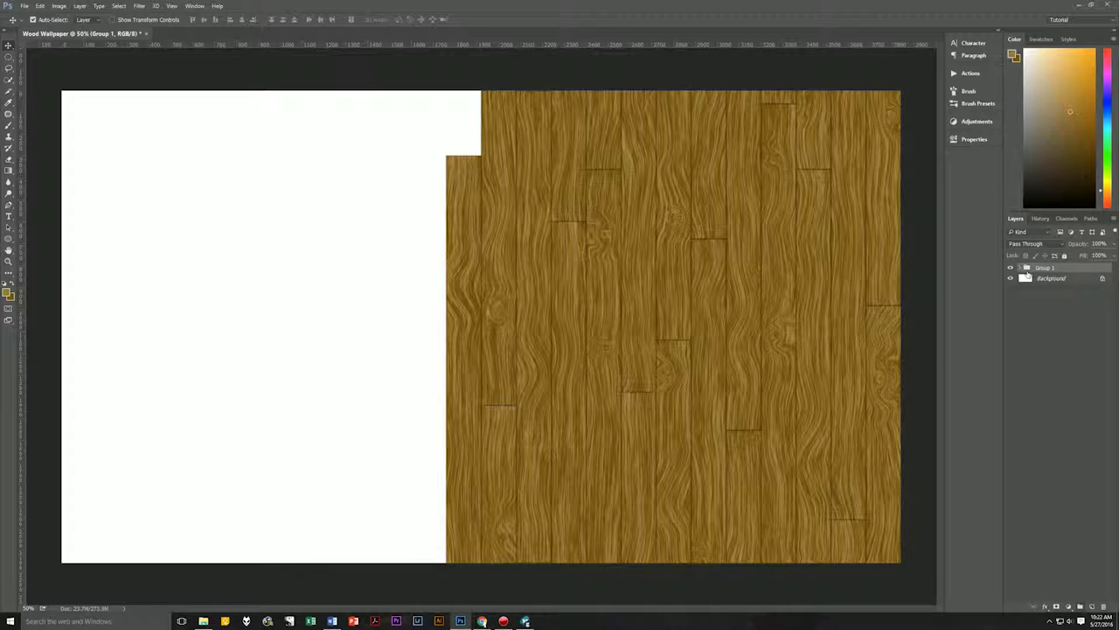
Step: Duplicate the plank group and rename the copy as Group 2
{"action": "left_click_drag", "start_coordinate": [1048, 268], "coordinate": [1092, 606]}
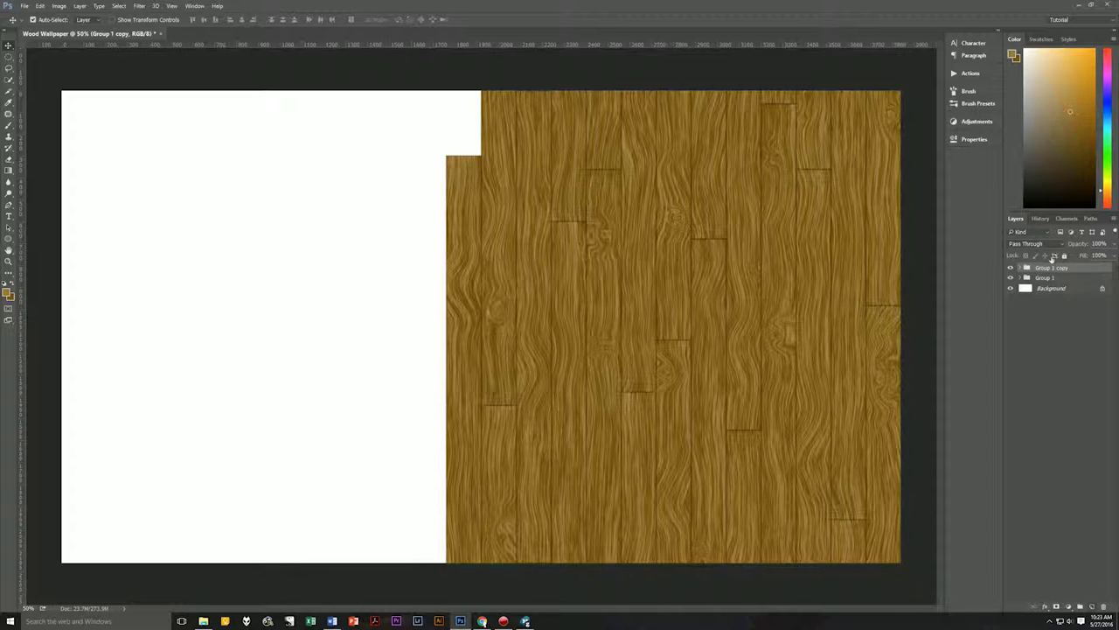
{"action": "double_click", "coordinate": [1060, 269]}
{"action": "type", "text": "Group 2"}
{"action": "key", "text": "Return"}
Step: Hide Group 1, expand Group 2's layers and flip the whole of Group 2 vertically
{"action": "left_click", "coordinate": [1011, 278]}
{"action": "left_click", "coordinate": [1020, 267]}
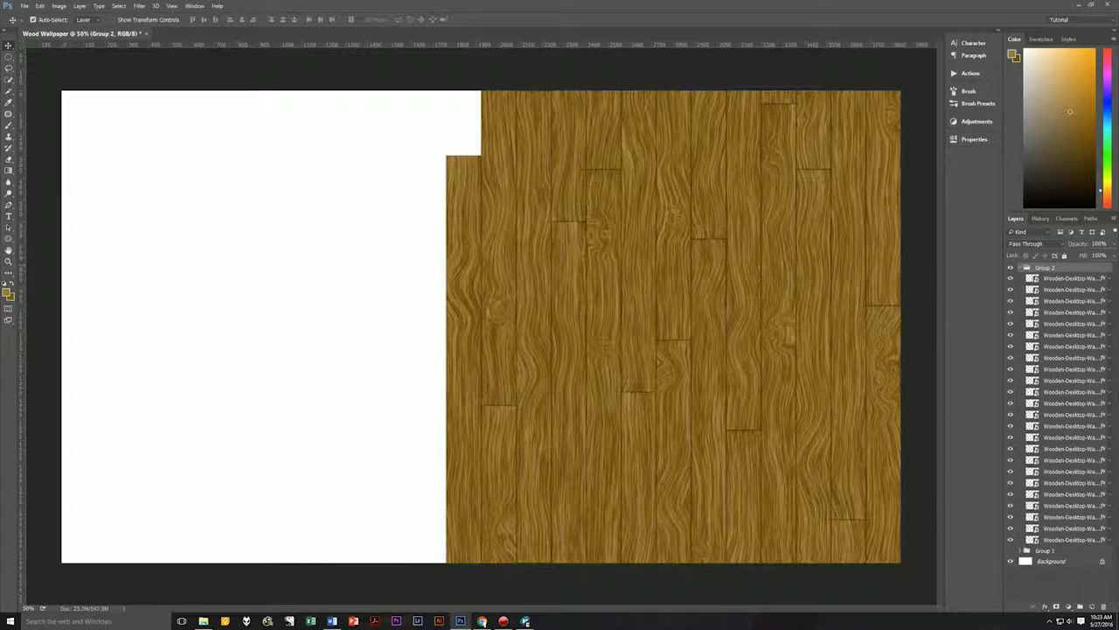
{"action": "key", "text": "ctrl+t"}
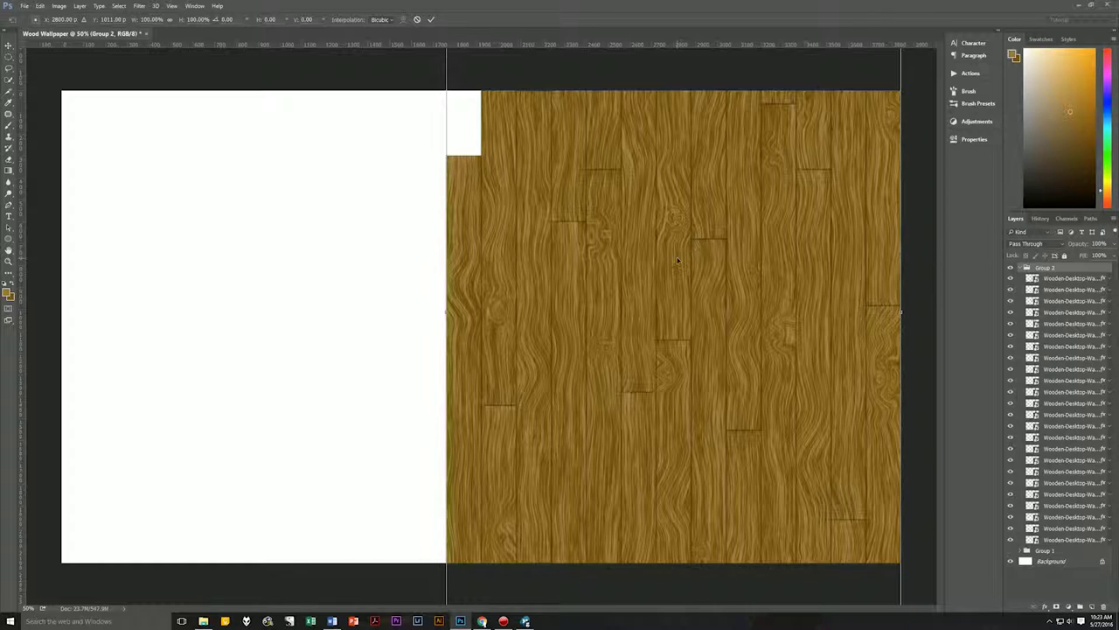
{"action": "right_click", "coordinate": [682, 197]}
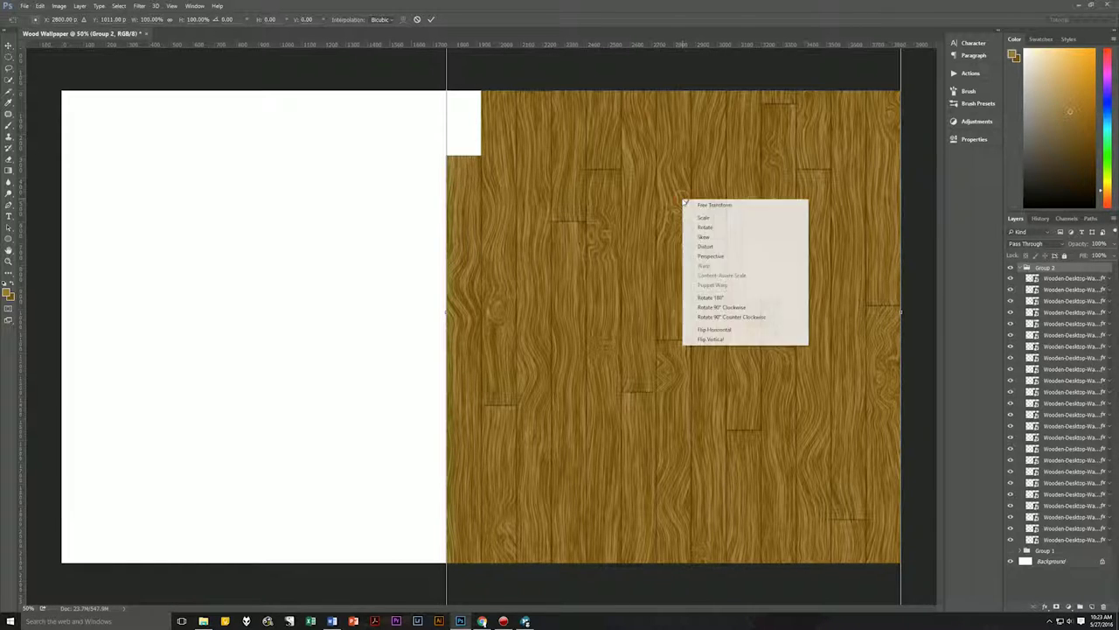
{"action": "left_click", "coordinate": [720, 342]}
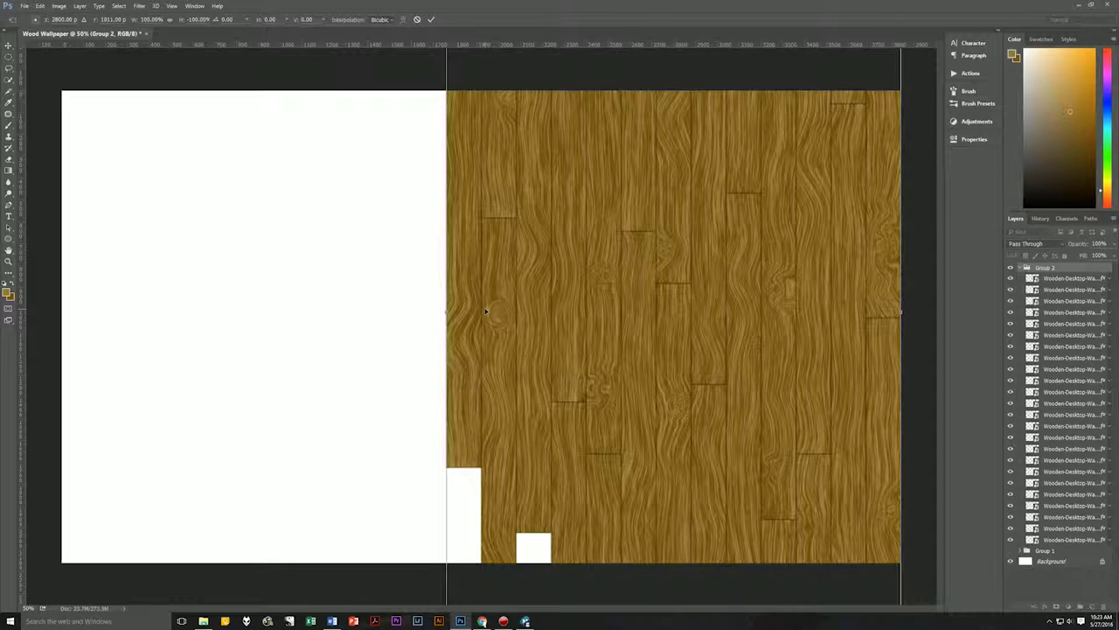
{"action": "key", "text": "Return"}
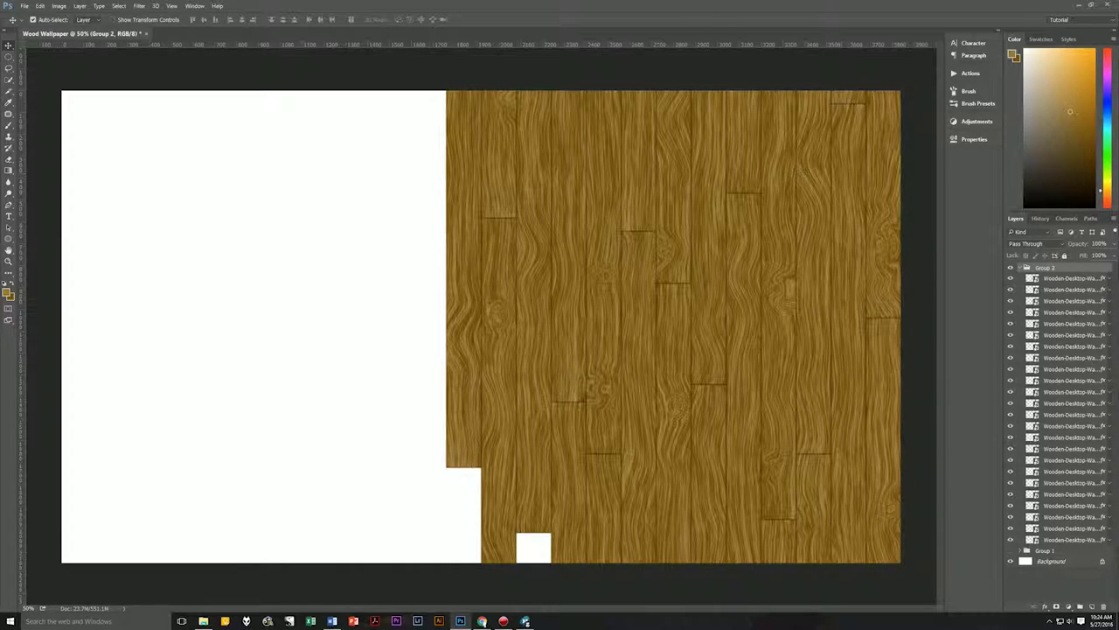
Step: Move strips 03, 02 and 01 to the canvas's left edge, stacking 01 above 03 in the first column and setting 02 low in the second
{"action": "left_click", "coordinate": [852, 99]}
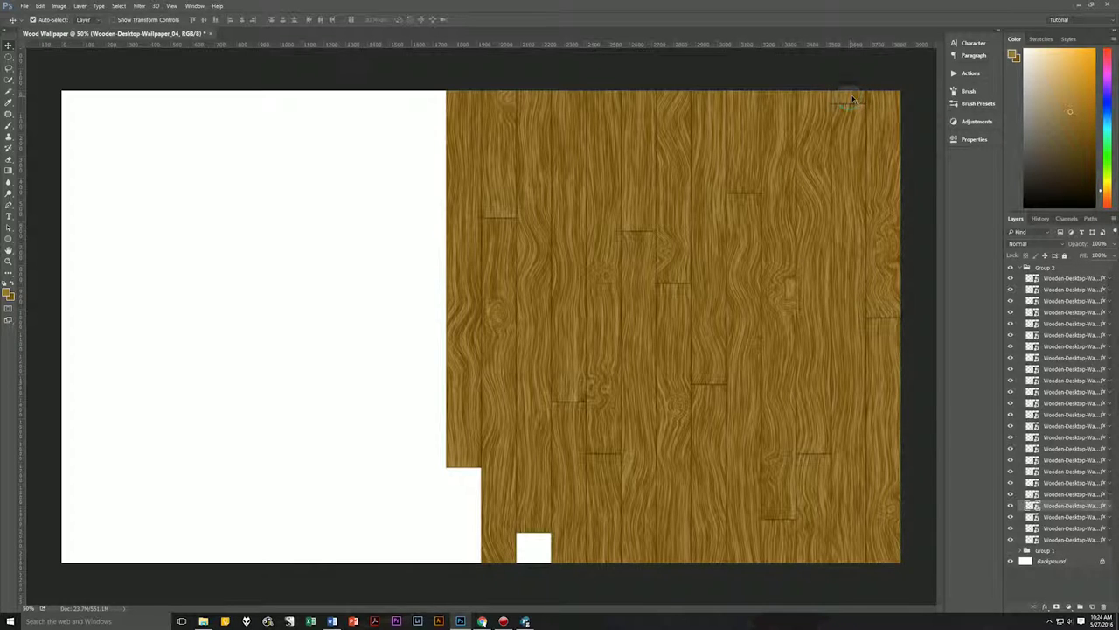
{"action": "left_click_drag", "start_coordinate": [853, 99], "coordinate": [690, 377]}
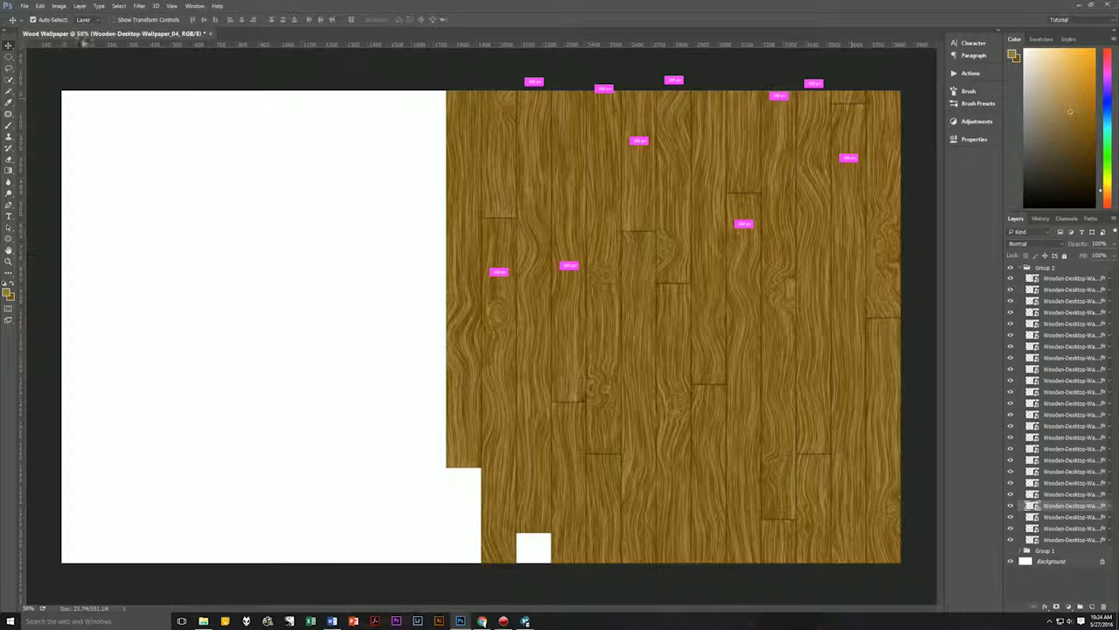
{"action": "left_click_drag", "start_coordinate": [799, 162], "coordinate": [95, 435]}
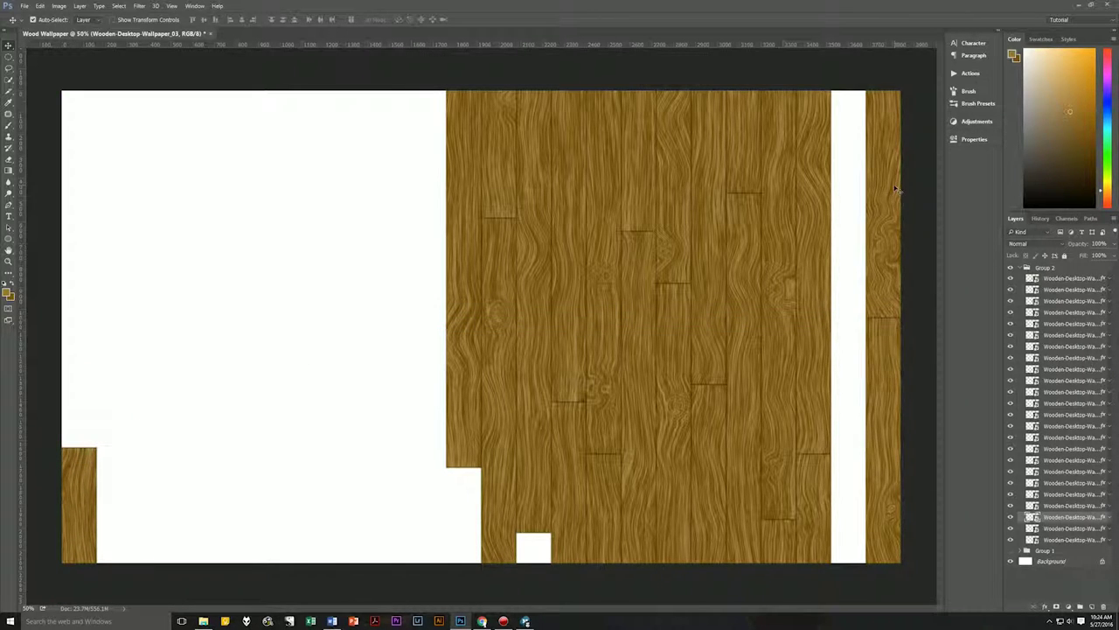
{"action": "left_click_drag", "start_coordinate": [882, 210], "coordinate": [341, 304]}
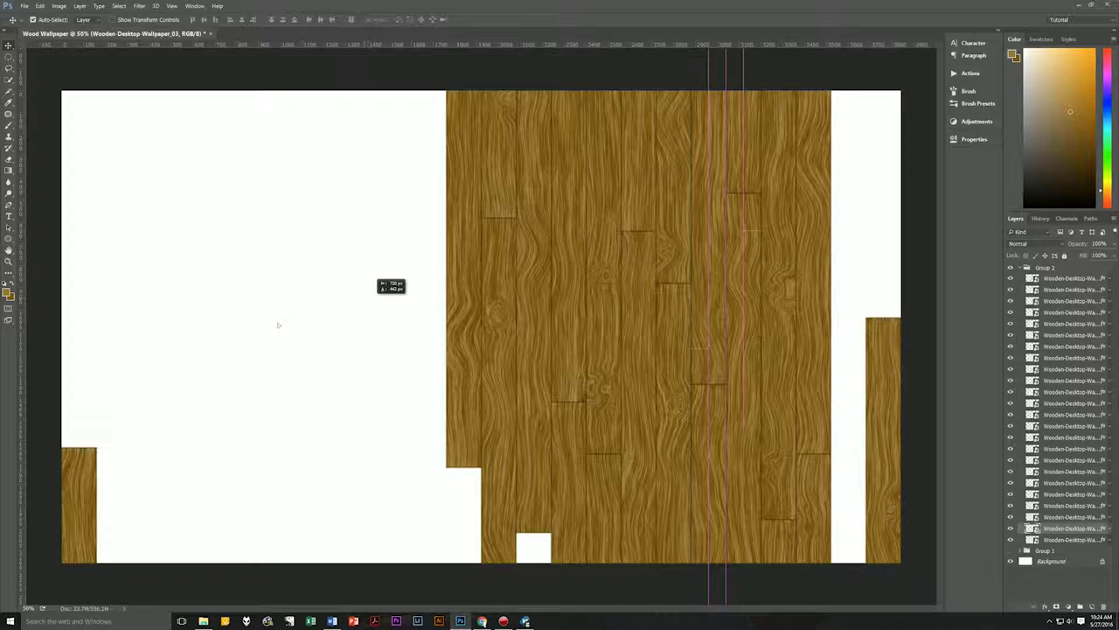
{"action": "left_click_drag", "start_coordinate": [278, 325], "coordinate": [128, 517]}
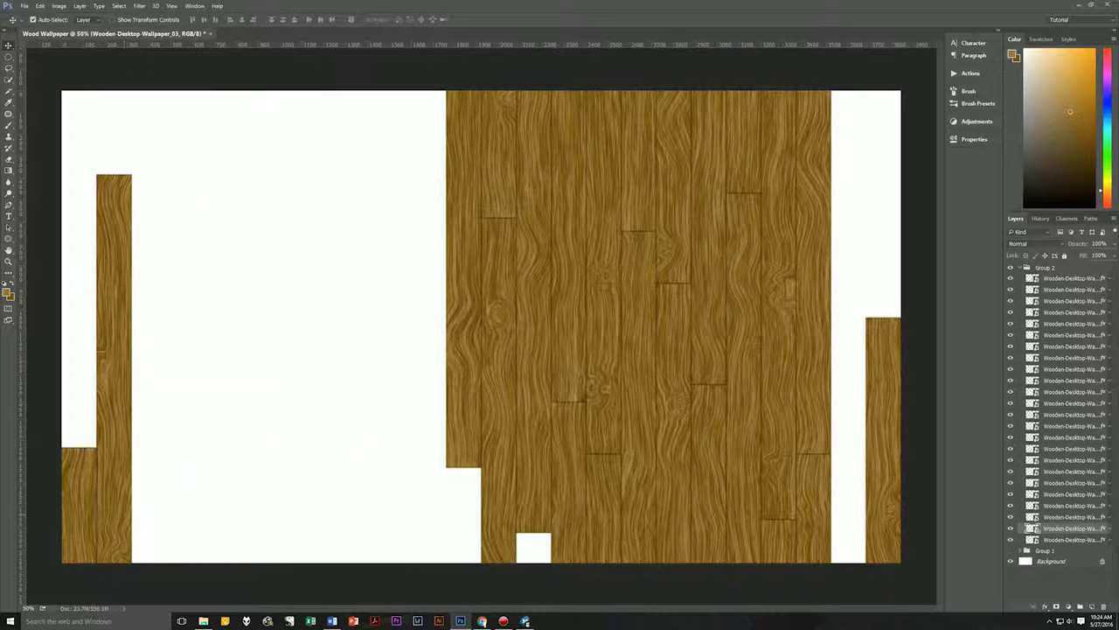
{"action": "left_click", "coordinate": [886, 532]}
{"action": "left_click_drag", "start_coordinate": [886, 532], "coordinate": [826, 450]}
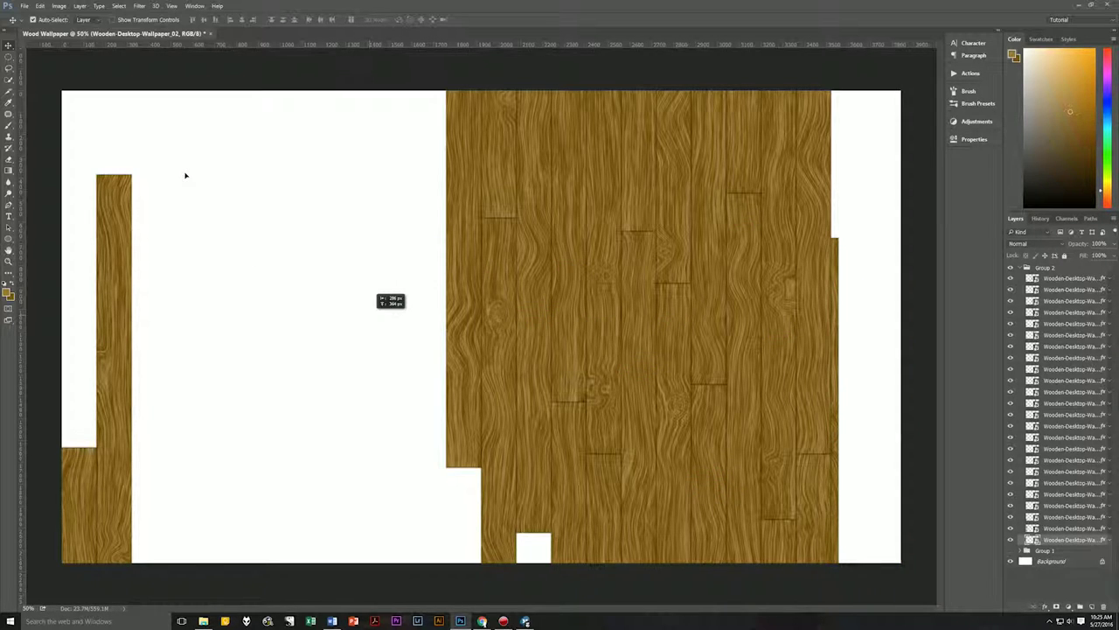
{"action": "left_click_drag", "start_coordinate": [185, 176], "coordinate": [91, 162]}
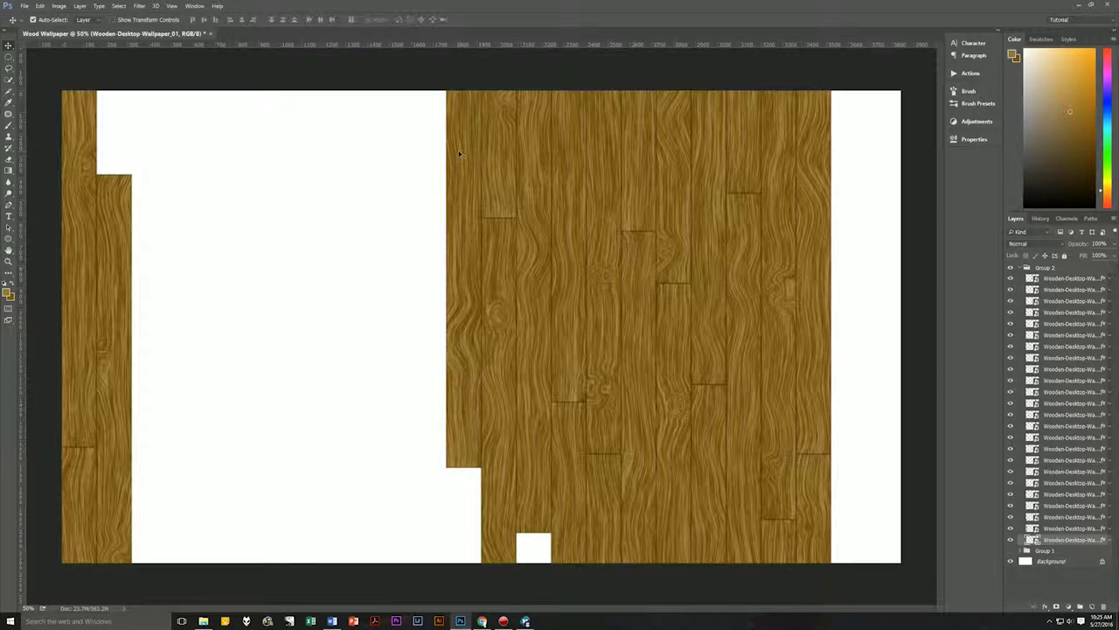
Step: Stack strip 20 above strip 24 as the third column and set strip 06 at the top of the fourth column
{"action": "left_click_drag", "start_coordinate": [470, 103], "coordinate": [156, 423]}
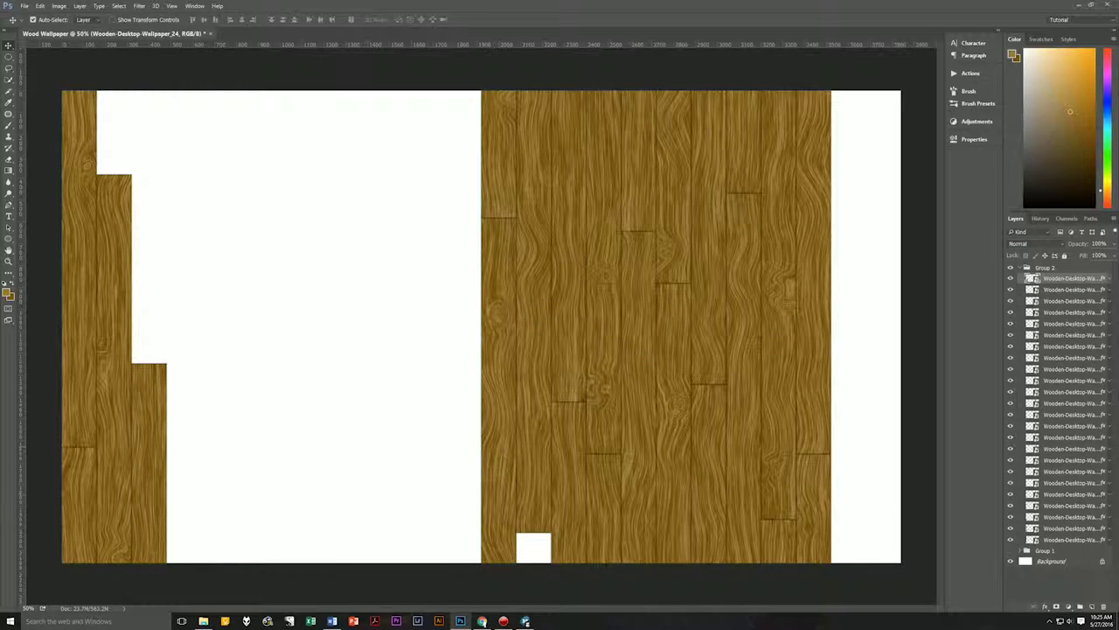
{"action": "left_click_drag", "start_coordinate": [568, 456], "coordinate": [161, 223]}
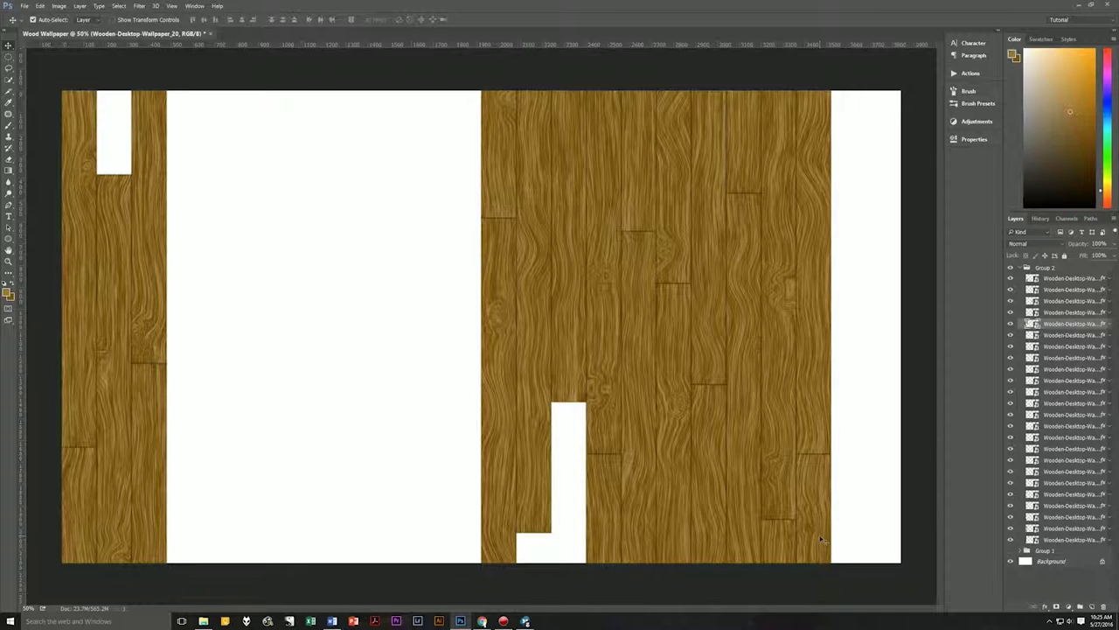
{"action": "left_click_drag", "start_coordinate": [820, 539], "coordinate": [213, 137]}
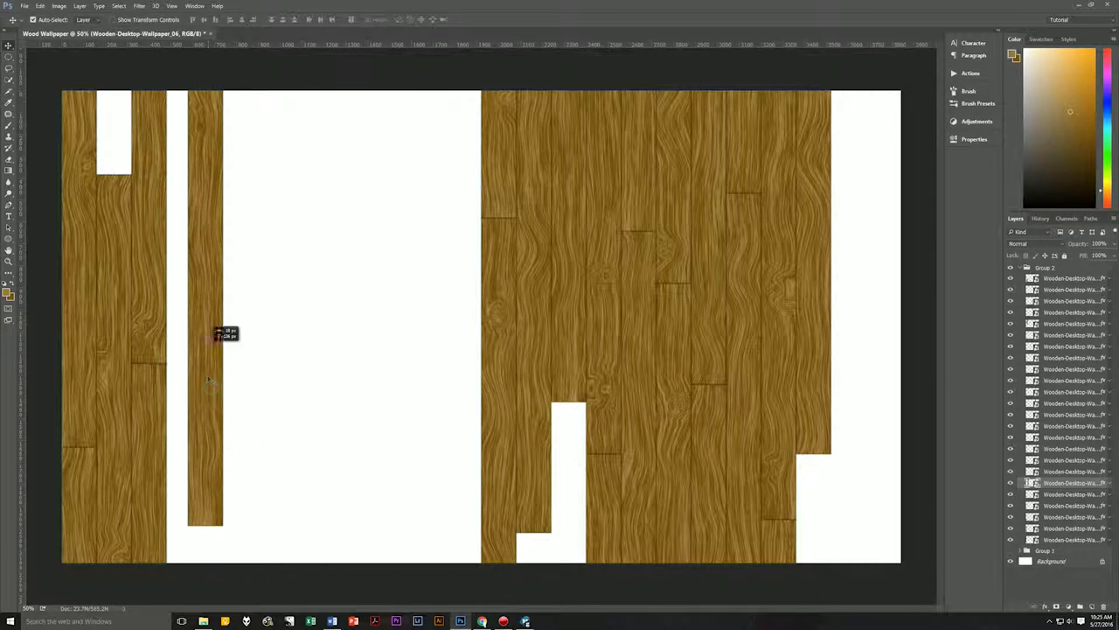
{"action": "left_click_drag", "start_coordinate": [209, 383], "coordinate": [210, 304]}
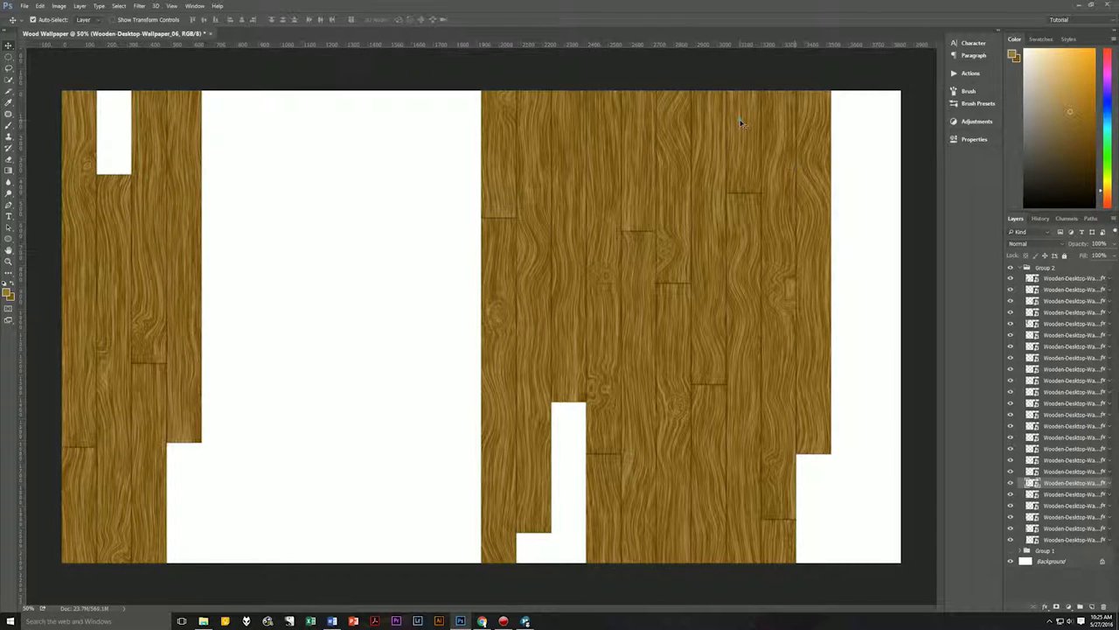
Step: Set strip 09 in the lower fifth column, then fill the fourth column's bottom with strip 13 and the second column's top with strip 22
{"action": "left_click_drag", "start_coordinate": [740, 122], "coordinate": [262, 427]}
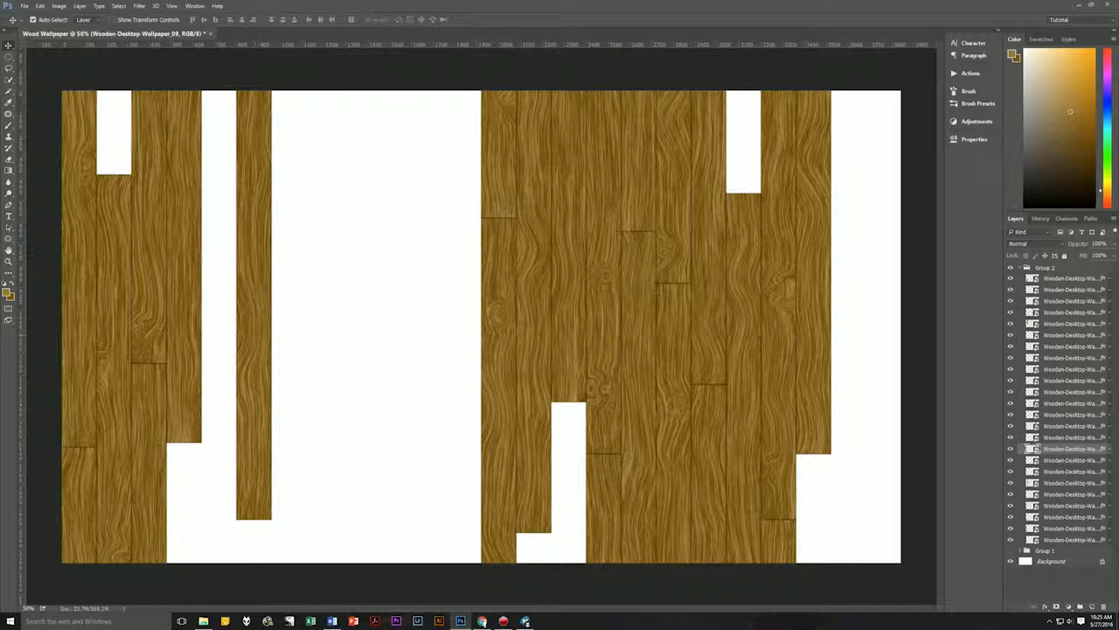
{"action": "left_click_drag", "start_coordinate": [226, 357], "coordinate": [225, 368]}
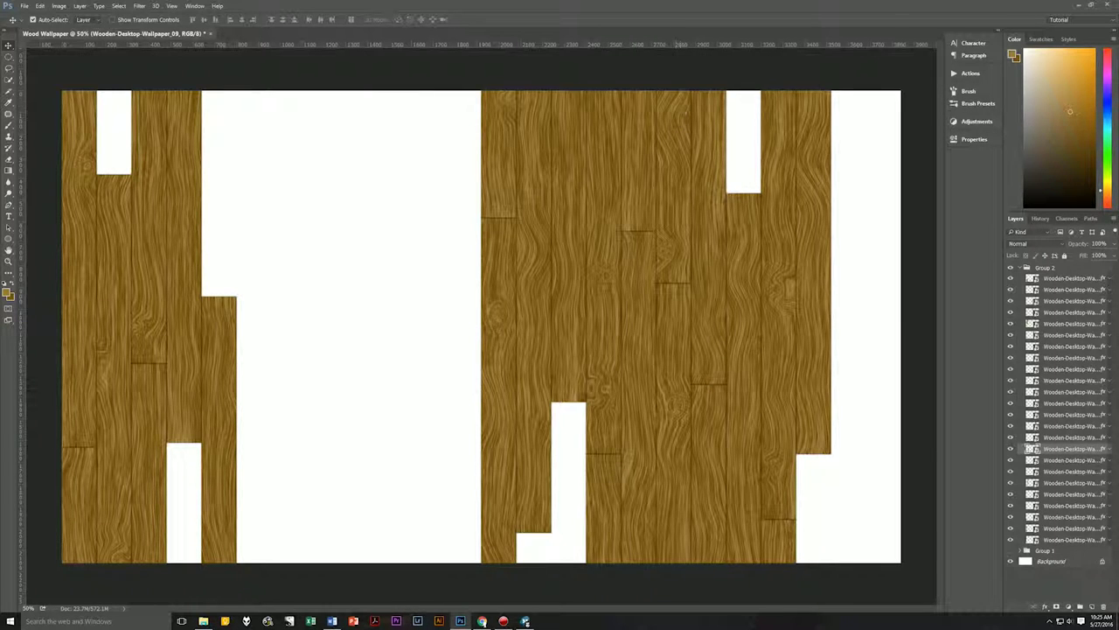
{"action": "left_click_drag", "start_coordinate": [675, 123], "coordinate": [300, 530]}
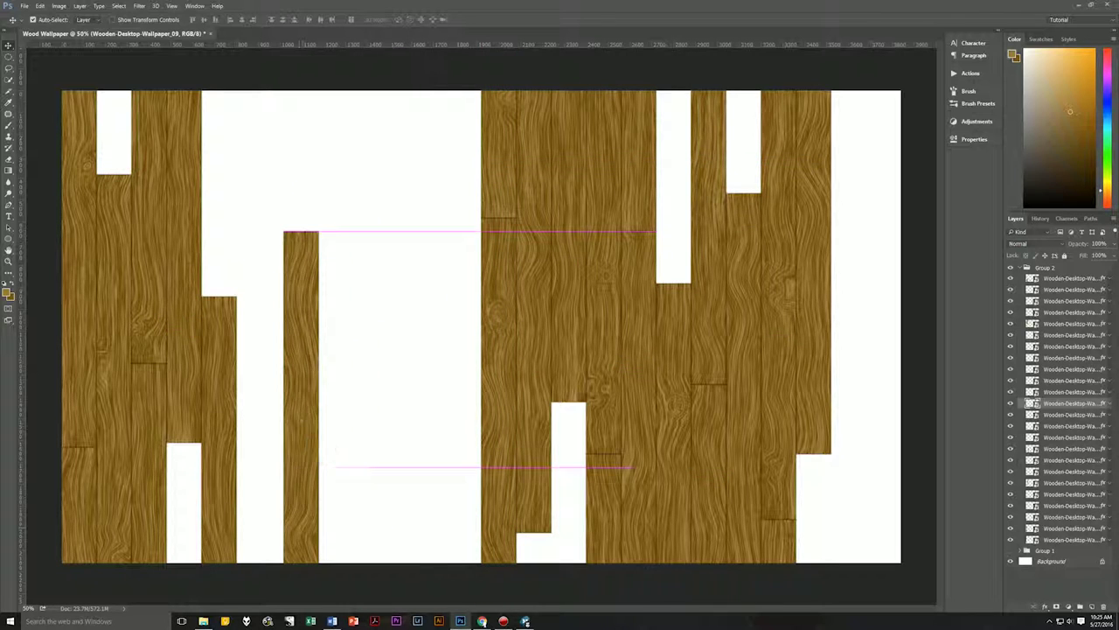
{"action": "left_click_drag", "start_coordinate": [299, 242], "coordinate": [192, 442]}
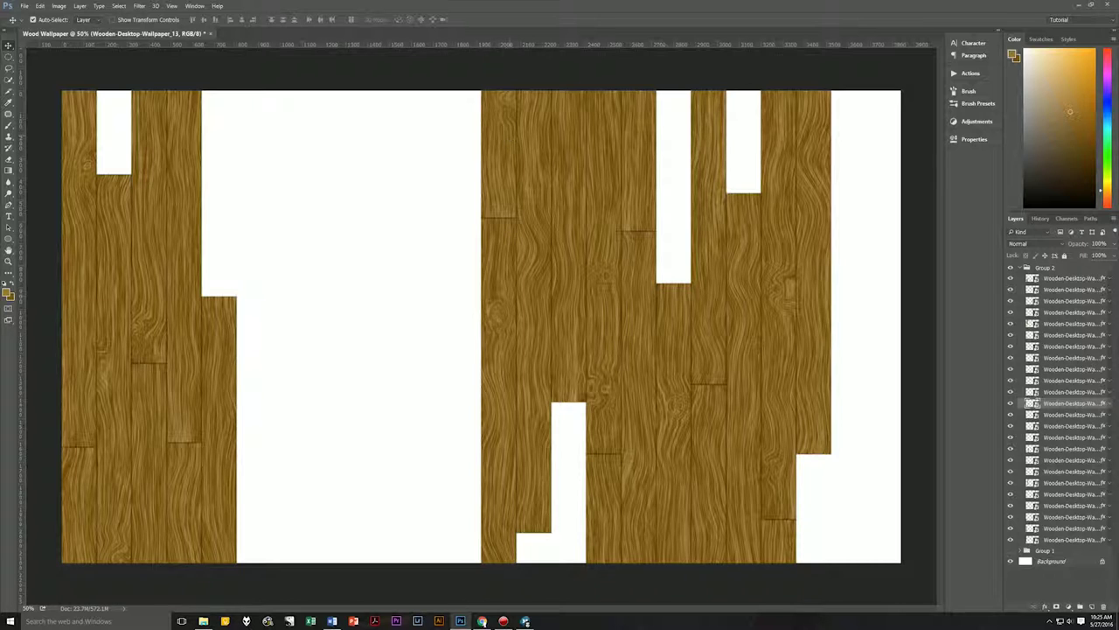
{"action": "left_click_drag", "start_coordinate": [498, 385], "coordinate": [129, 61]}
{"action": "left_click_drag", "start_coordinate": [105, 107], "coordinate": [118, 163]}
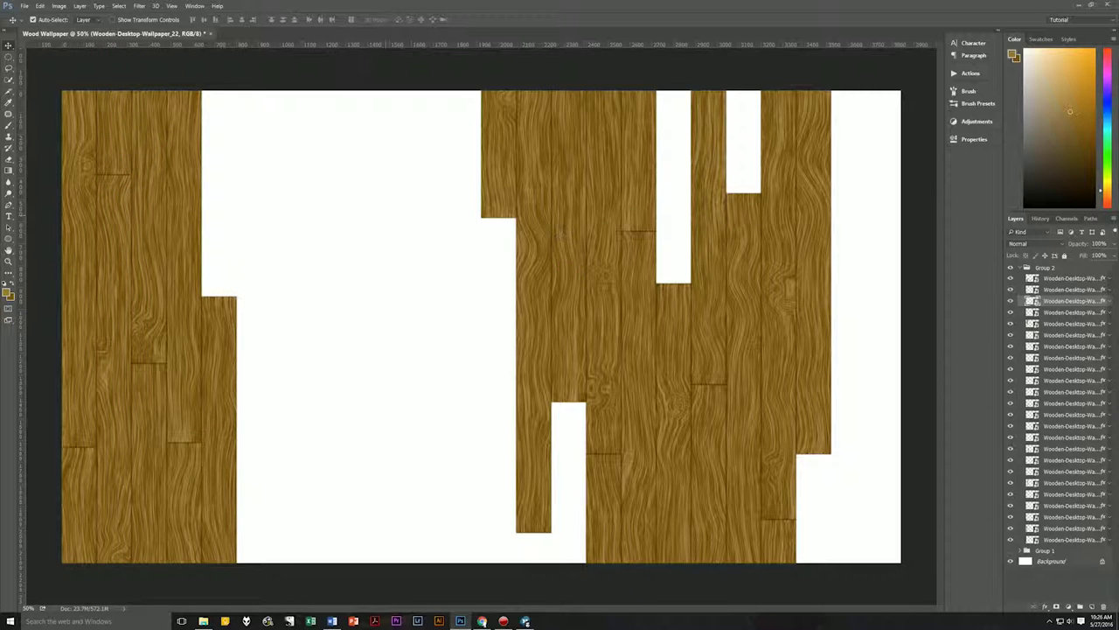
Step: Stack strip 18 above strip 21 as the sixth column and set strip 23 in the lower part of the seventh column
{"action": "left_click_drag", "start_coordinate": [537, 114], "coordinate": [267, 522]}
{"action": "left_click", "coordinate": [482, 170]}
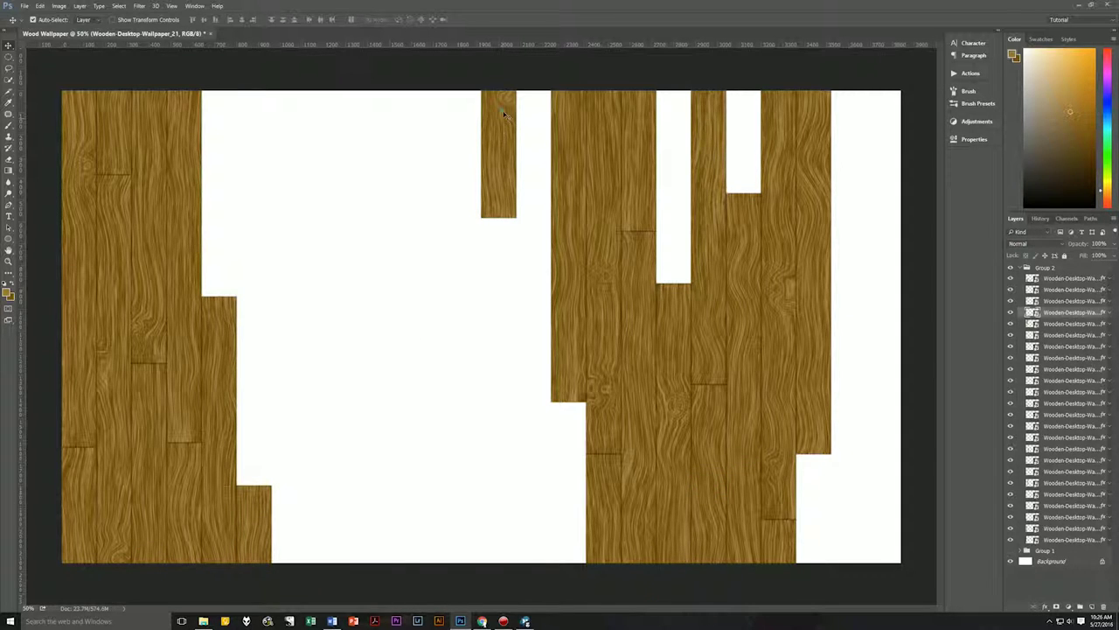
{"action": "left_click_drag", "start_coordinate": [504, 114], "coordinate": [394, 114]}
{"action": "left_click_drag", "start_coordinate": [389, 159], "coordinate": [285, 299]}
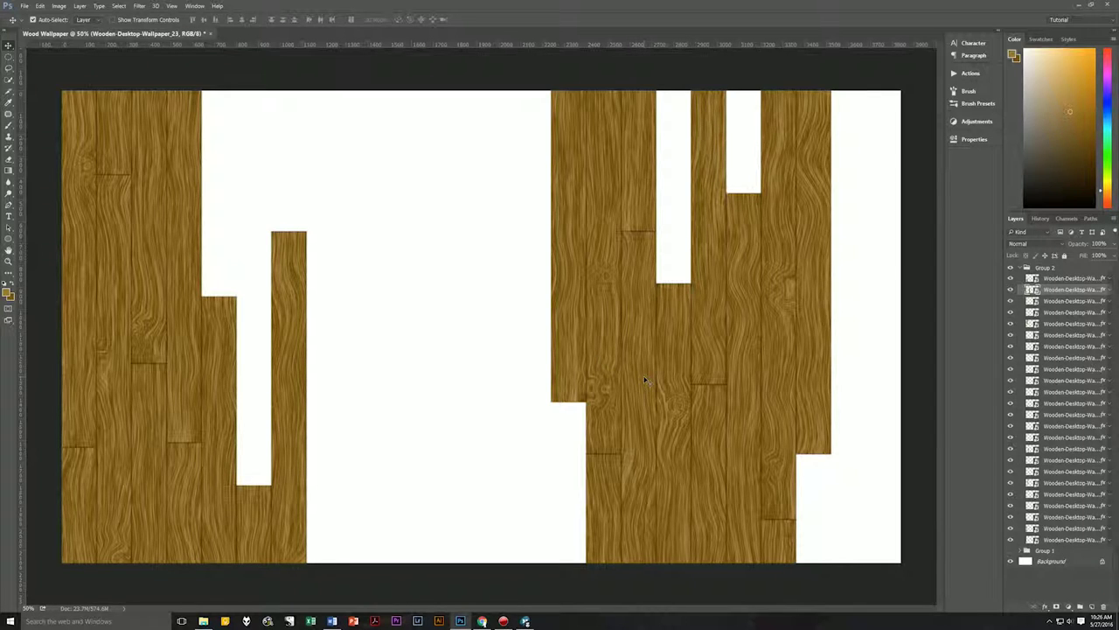
{"action": "left_click_drag", "start_coordinate": [609, 509], "coordinate": [591, 497]}
{"action": "left_click_drag", "start_coordinate": [255, 182], "coordinate": [252, 250]}
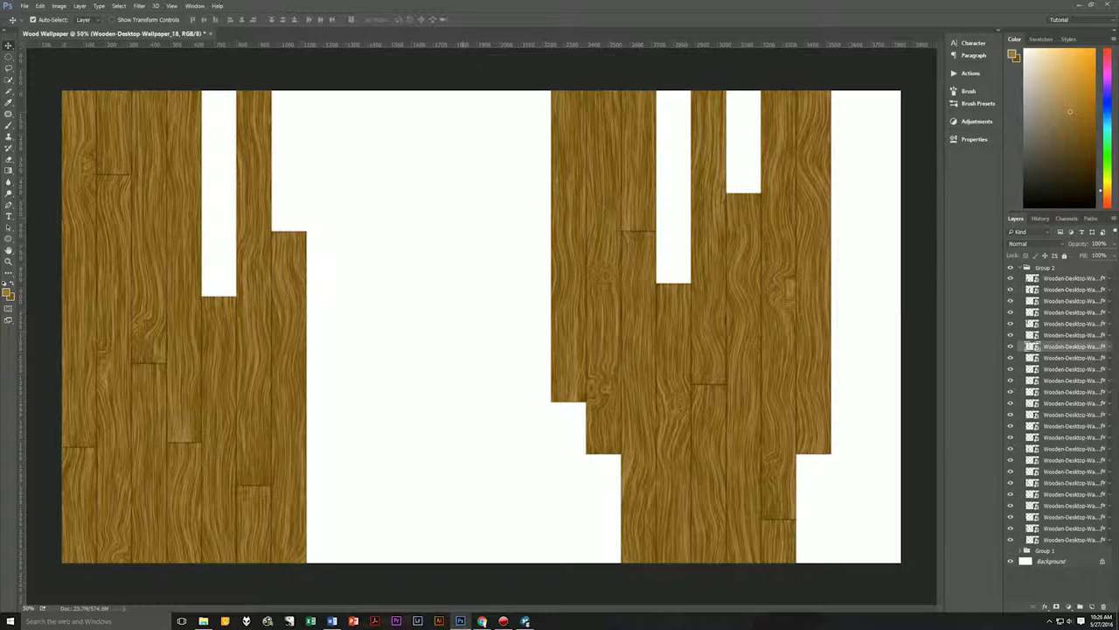
Step: Set strip 11 in the lower part of the eighth column and fill the fifth column's top with strip 14
{"action": "left_click_drag", "start_coordinate": [711, 115], "coordinate": [542, 260]}
{"action": "left_click_drag", "start_coordinate": [343, 424], "coordinate": [308, 428]}
{"action": "left_click_drag", "start_coordinate": [313, 304], "coordinate": [336, 346]}
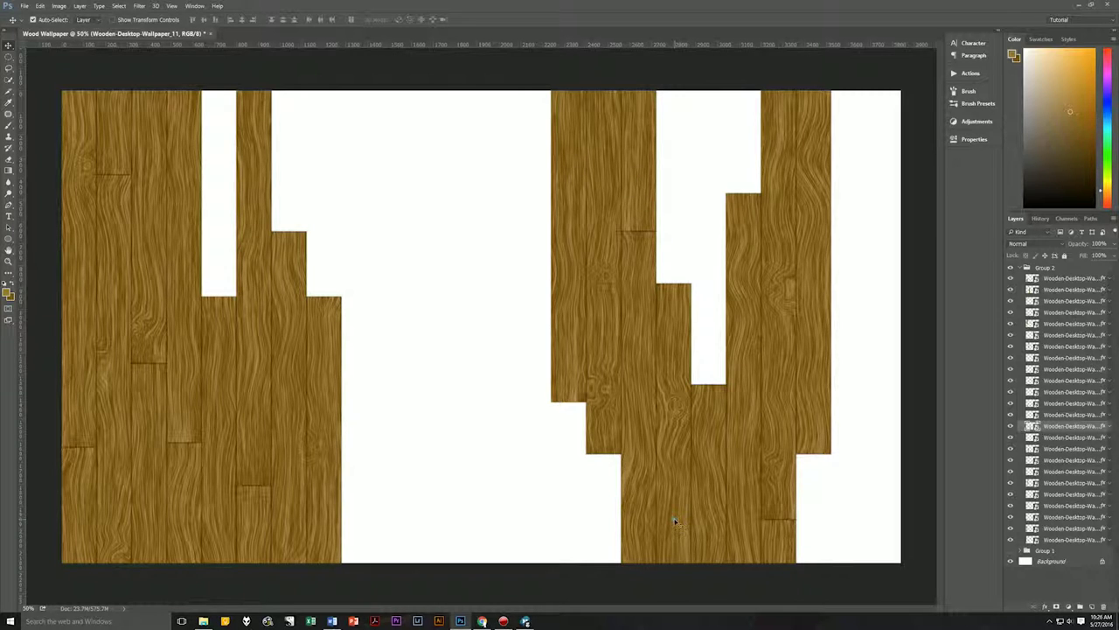
{"action": "left_click_drag", "start_coordinate": [674, 521], "coordinate": [218, 105]}
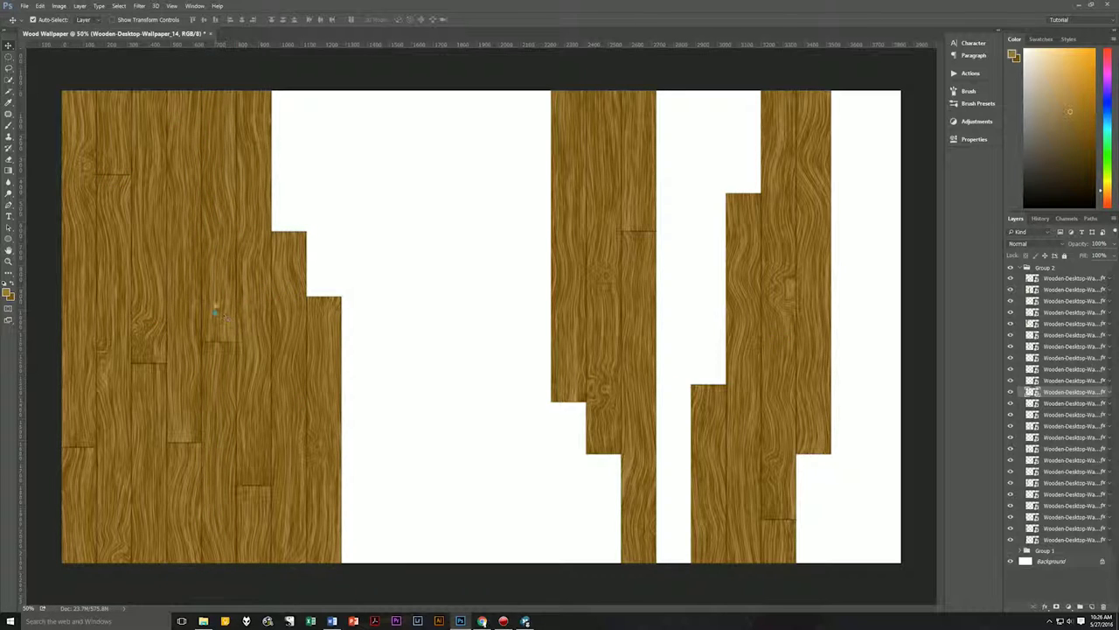
{"action": "left_click_drag", "start_coordinate": [214, 311], "coordinate": [214, 271]}
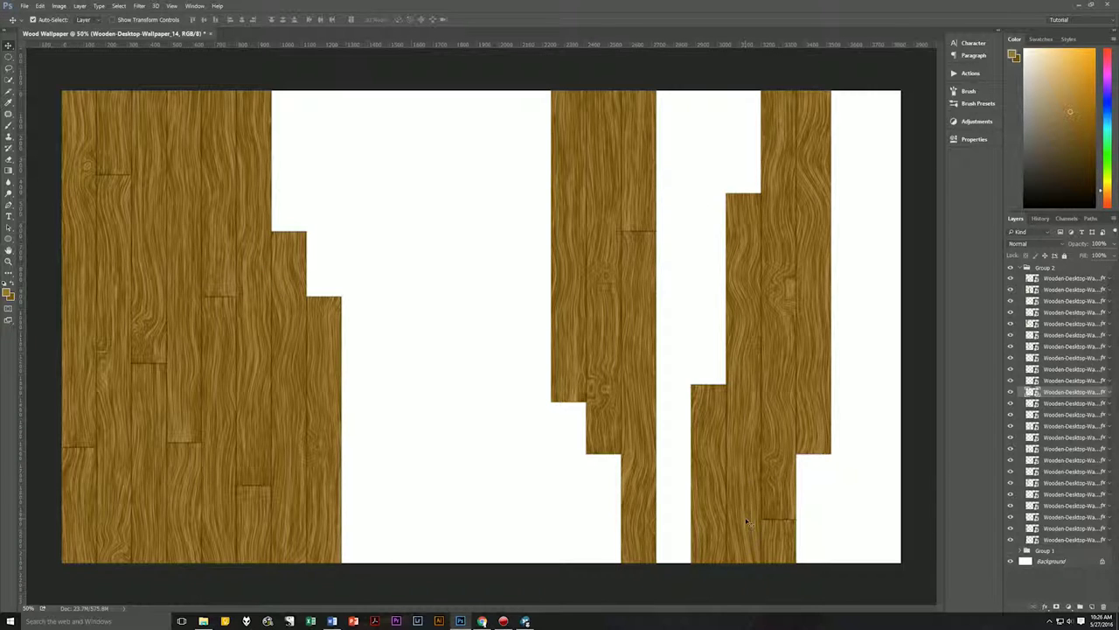
Step: Fill the top of the seventh column with strip 10 and the top of the eighth column with strip 12
{"action": "left_click_drag", "start_coordinate": [746, 522], "coordinate": [419, 161]}
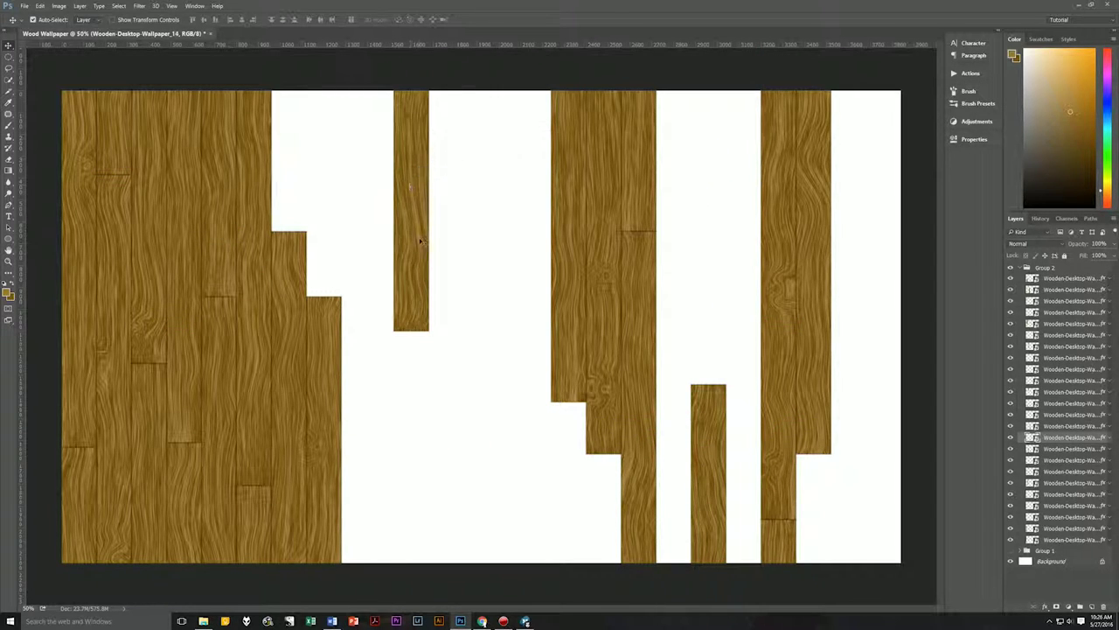
{"action": "left_click_drag", "start_coordinate": [420, 241], "coordinate": [298, 154]}
{"action": "left_click", "coordinate": [704, 525]}
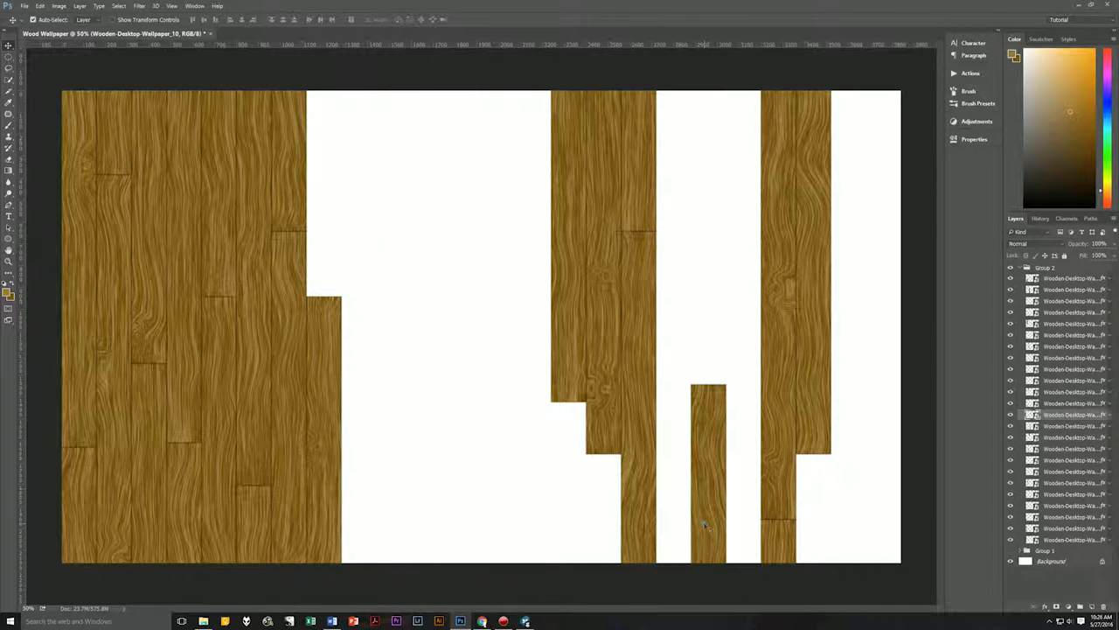
{"action": "left_click_drag", "start_coordinate": [704, 525], "coordinate": [367, 172]}
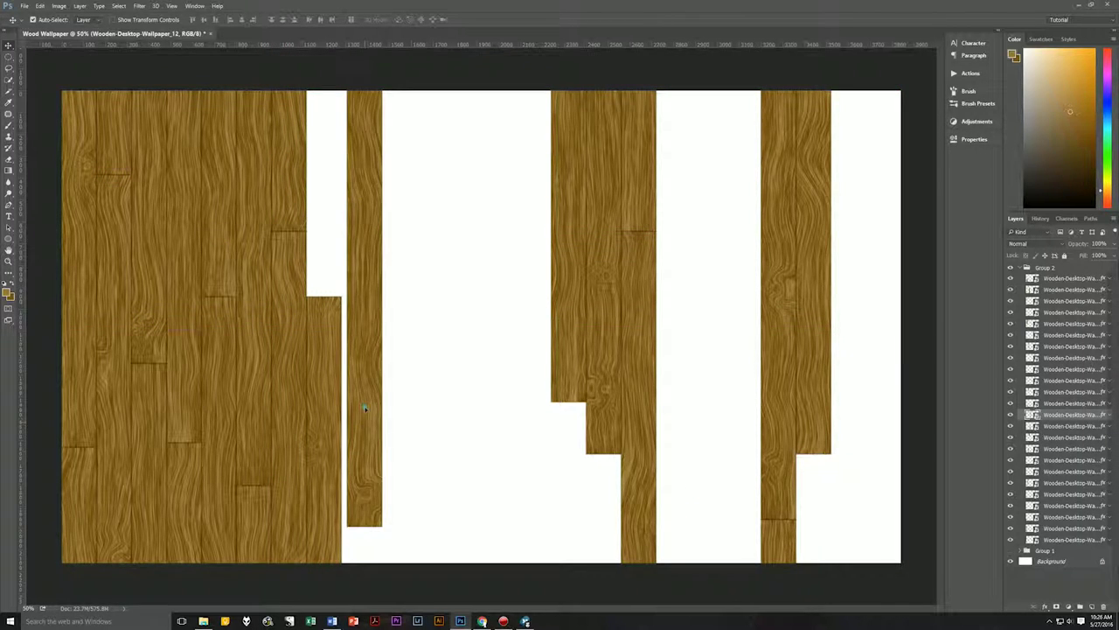
{"action": "left_click_drag", "start_coordinate": [366, 408], "coordinate": [336, 178]}
Step: Build the ninth and tenth columns from four more strips, with strip 16 at the ninth's bottom and strip 19 at the tenth's bottom
{"action": "left_click_drag", "start_coordinate": [786, 549], "coordinate": [388, 141]}
{"action": "left_click_drag", "start_coordinate": [378, 302], "coordinate": [369, 282]}
{"action": "left_click_drag", "start_coordinate": [652, 262], "coordinate": [368, 565]}
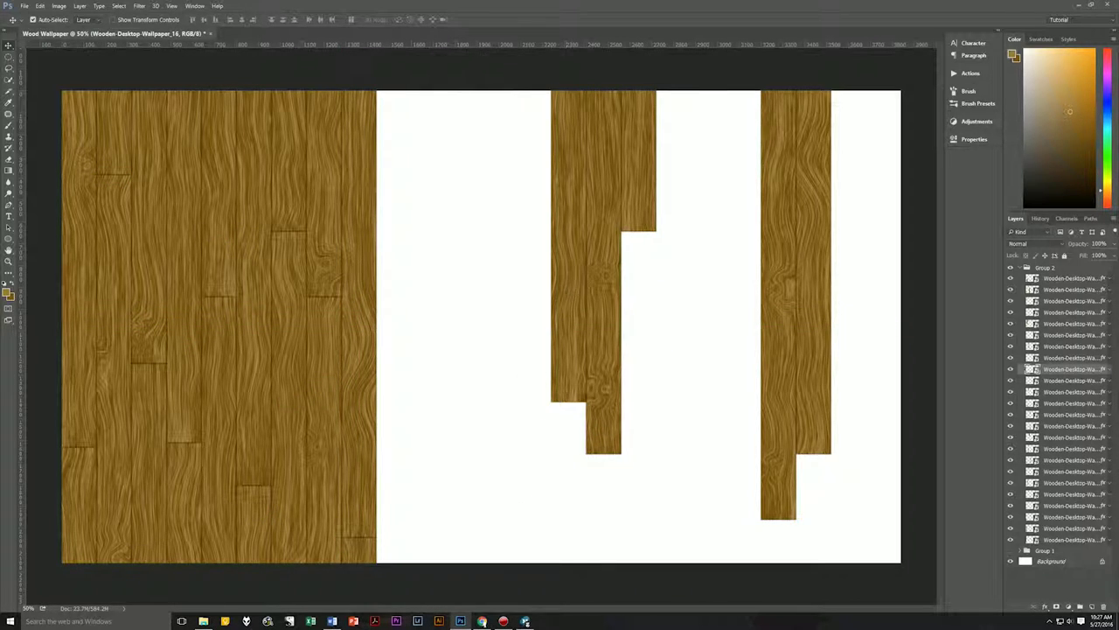
{"action": "left_click_drag", "start_coordinate": [573, 107], "coordinate": [407, 518]}
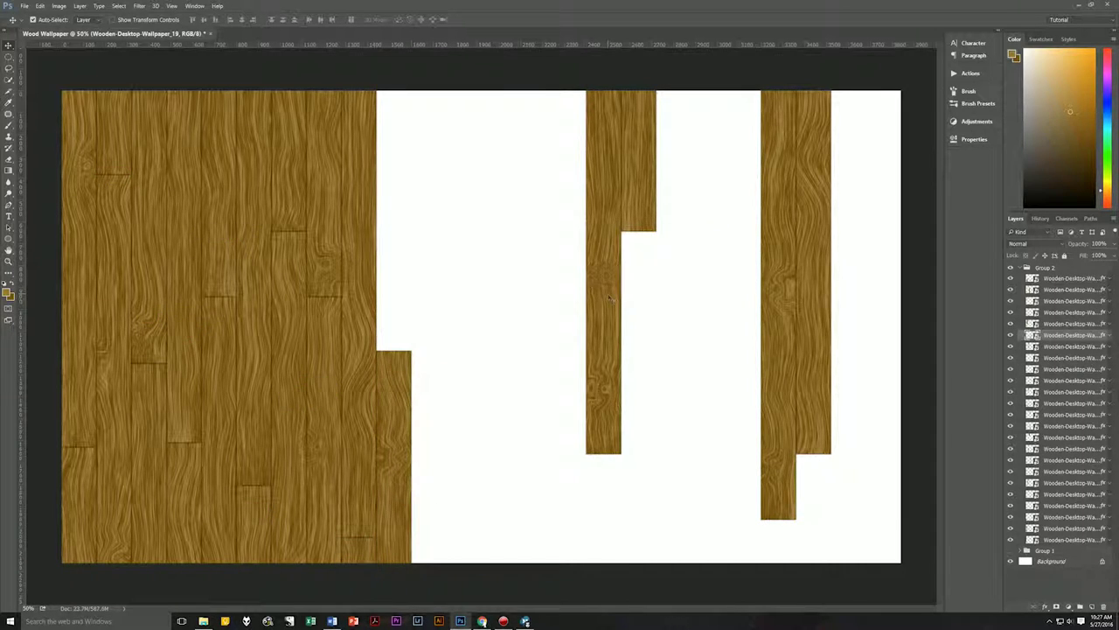
{"action": "left_click_drag", "start_coordinate": [590, 381], "coordinate": [409, 325]}
Step: Stack strip 04 above strip 15 as the eleventh column and set a long knotted strip in the lower part of the twelfth column
{"action": "left_click_drag", "start_coordinate": [640, 138], "coordinate": [409, 210]}
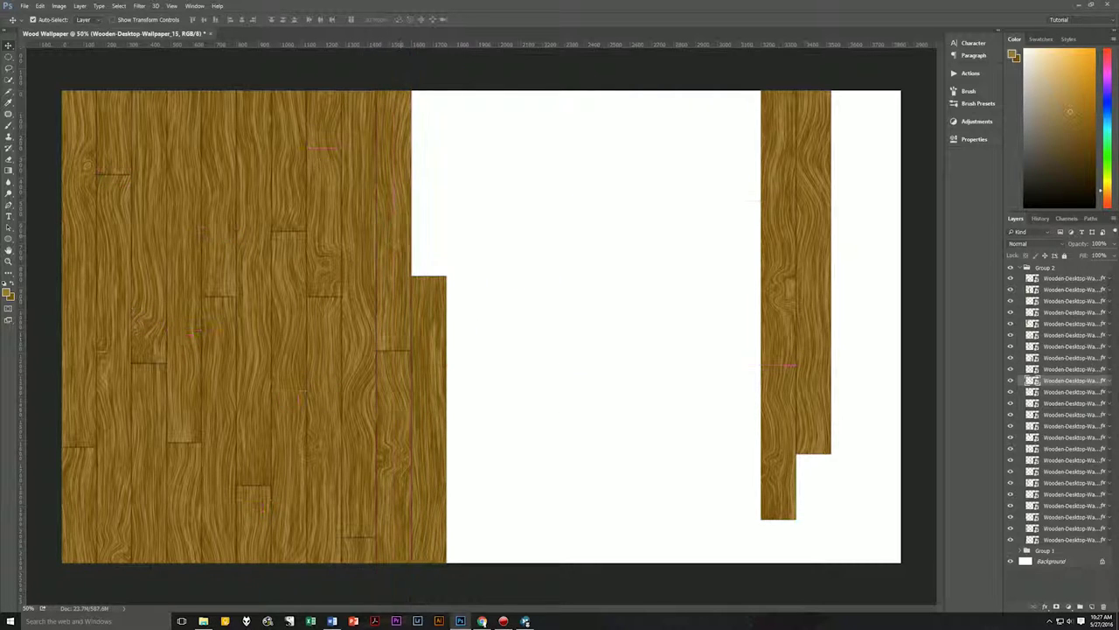
{"action": "left_click_drag", "start_coordinate": [794, 292], "coordinate": [481, 219]}
{"action": "left_click", "coordinate": [1072, 505]}
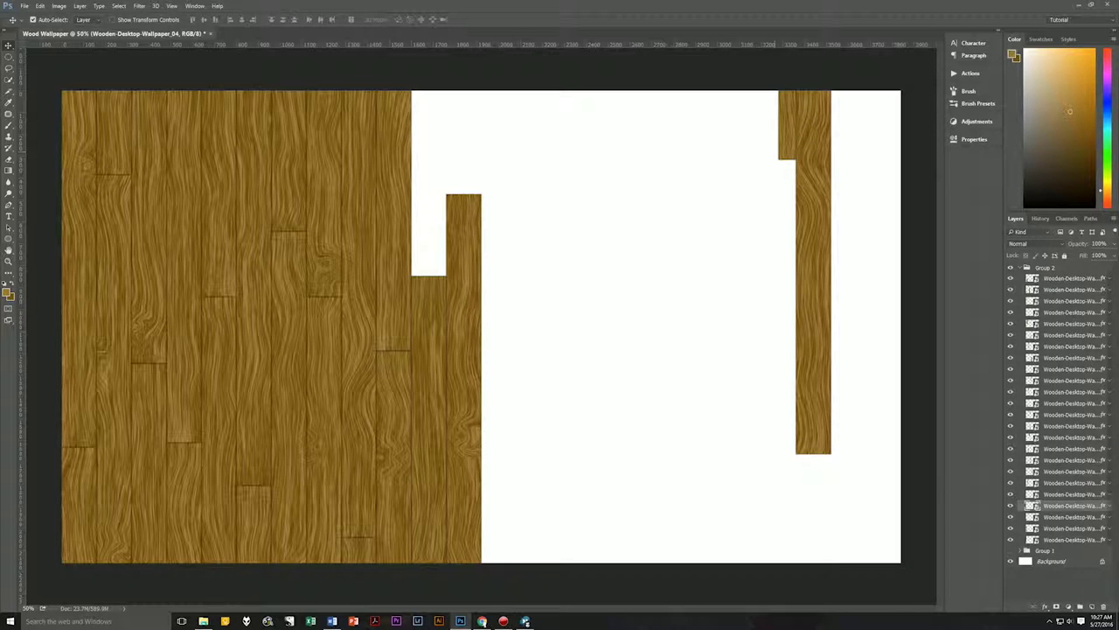
{"action": "left_click_drag", "start_coordinate": [787, 114], "coordinate": [431, 87]}
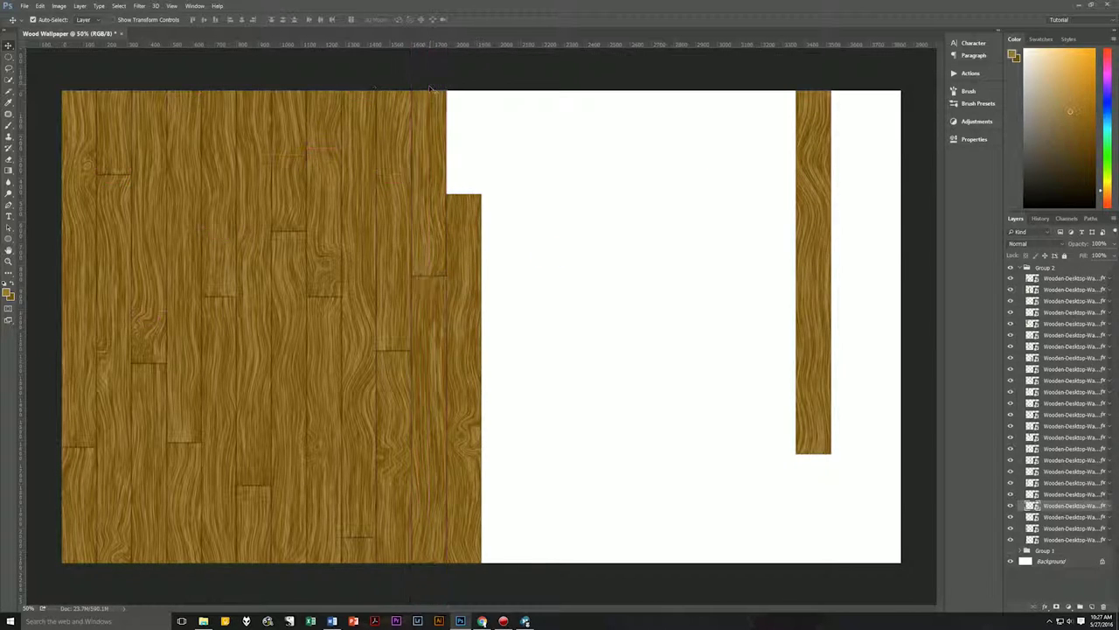
Step: Fill the top of the twelfth column with the last strip and collapse Group 2 in the layer stack
{"action": "left_click_drag", "start_coordinate": [815, 210], "coordinate": [458, 143]}
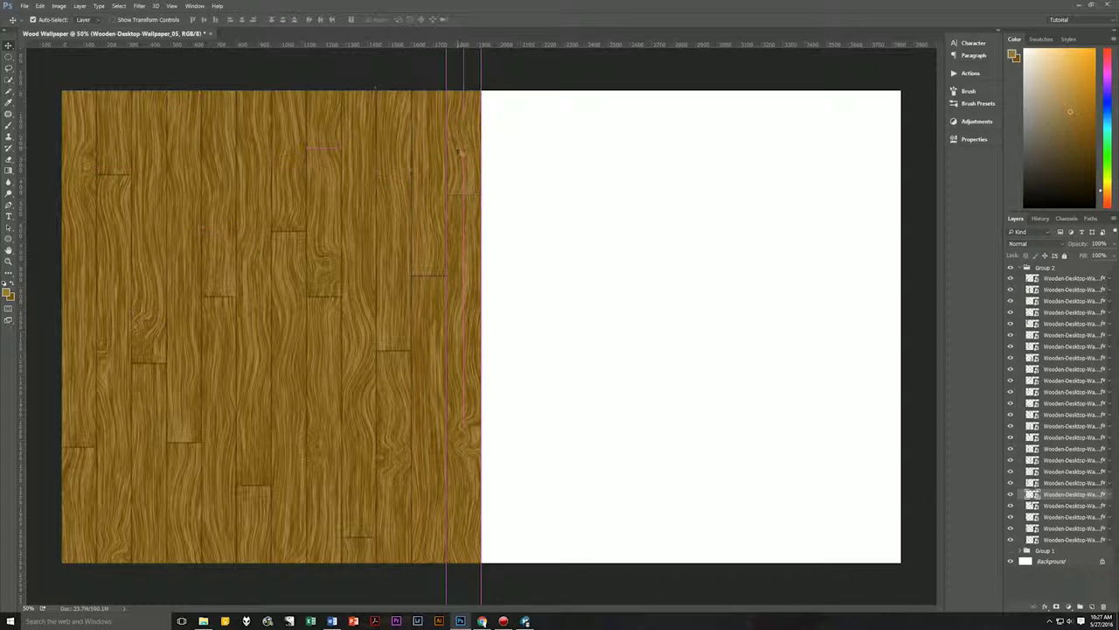
{"action": "left_click", "coordinate": [1020, 267]}
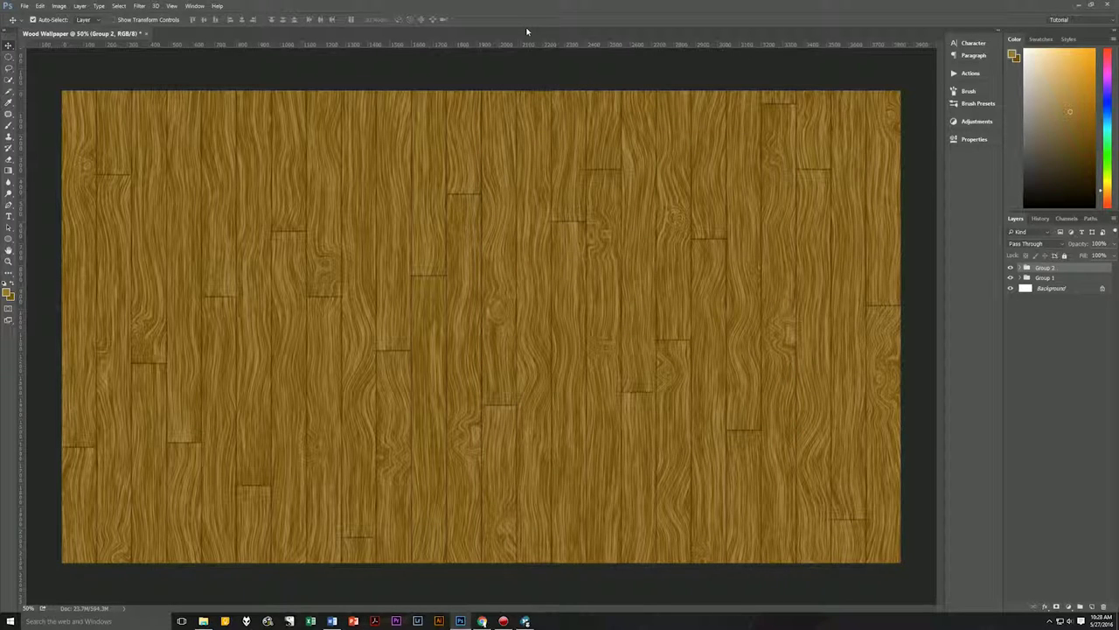
{"action": "left_click", "coordinate": [599, 14]}
Step: Add a Hue/Saturation adjustment layer above both groups with Colorize on, adjusting hue and saturation to a muted, nearly grey wood tone
{"action": "left_click", "coordinate": [1069, 606]}
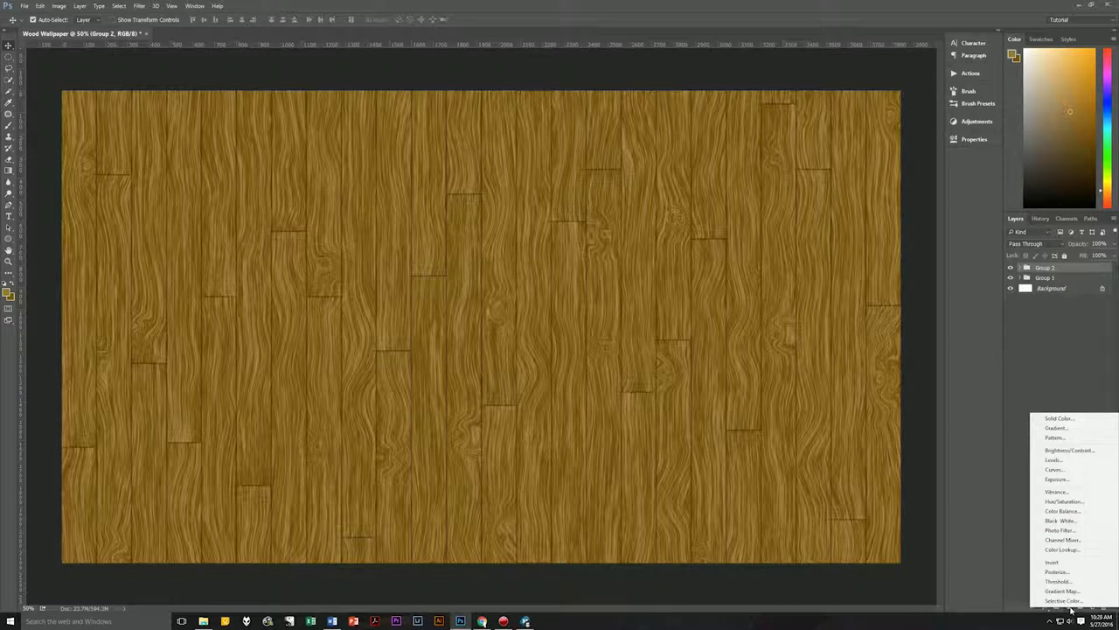
{"action": "left_click", "coordinate": [1058, 516]}
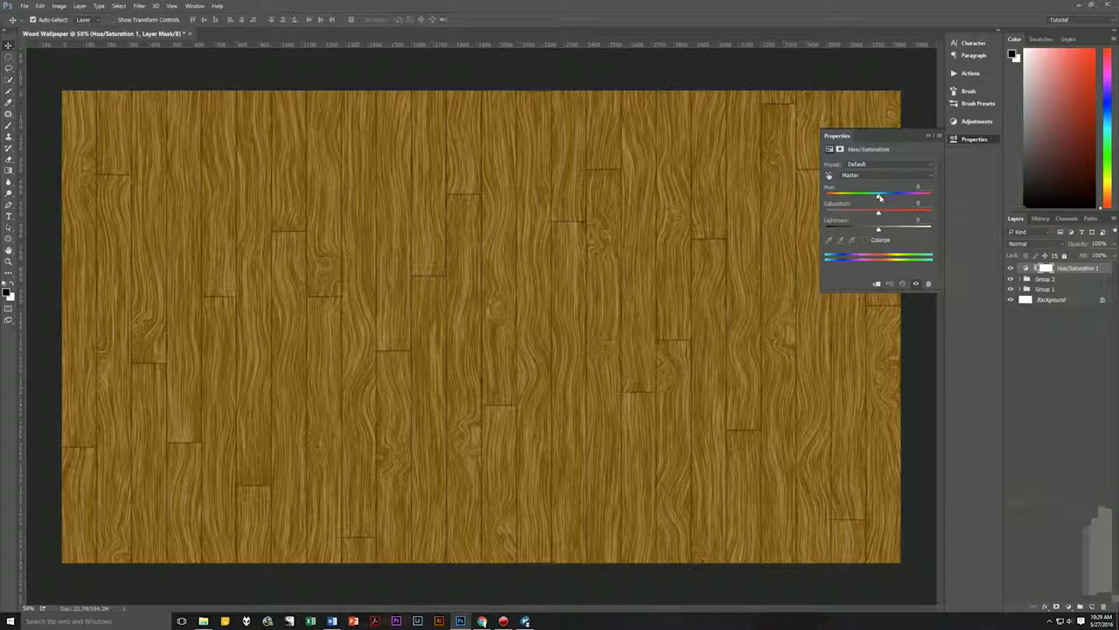
{"action": "left_click_drag", "start_coordinate": [879, 198], "coordinate": [910, 199]}
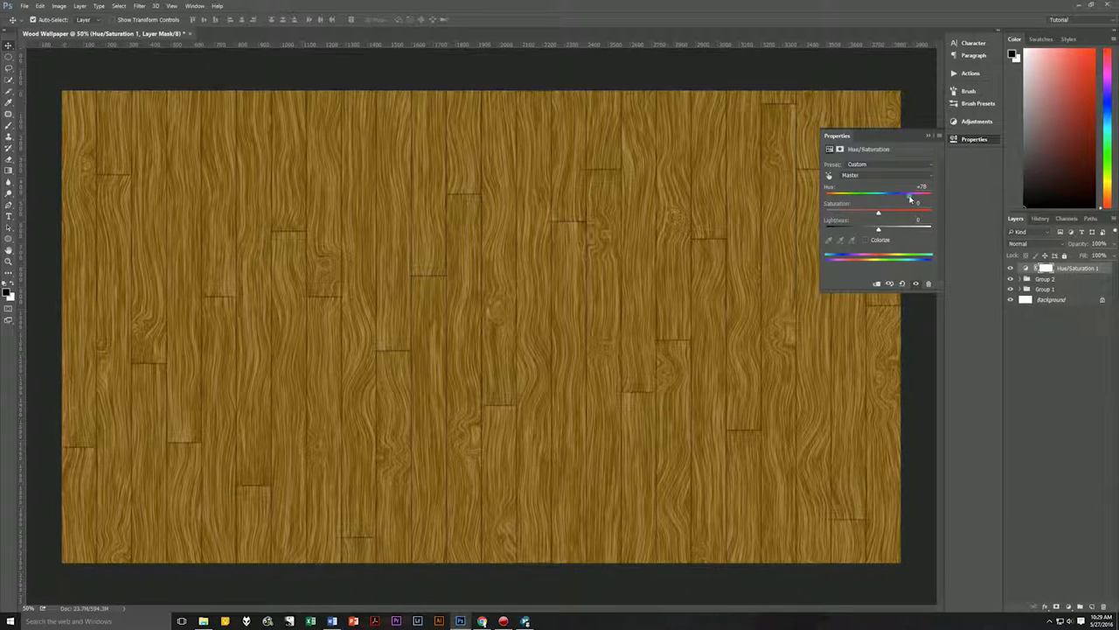
{"action": "left_click", "coordinate": [865, 239]}
{"action": "left_click_drag", "start_coordinate": [836, 198], "coordinate": [865, 214]}
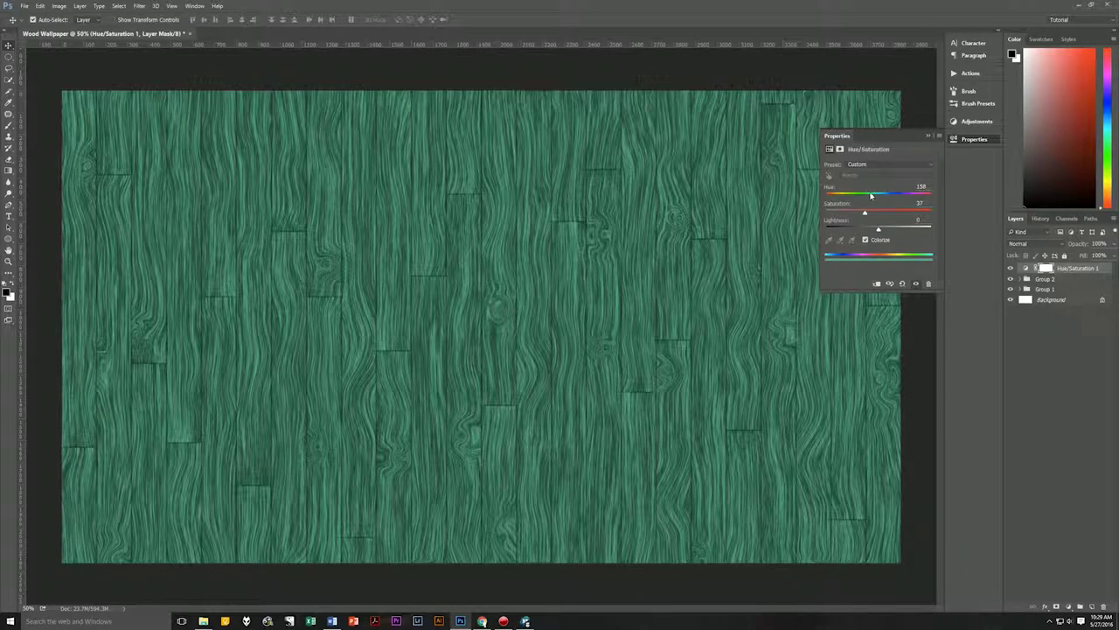
{"action": "left_click_drag", "start_coordinate": [872, 198], "coordinate": [832, 215]}
{"action": "left_click", "coordinate": [928, 135]}
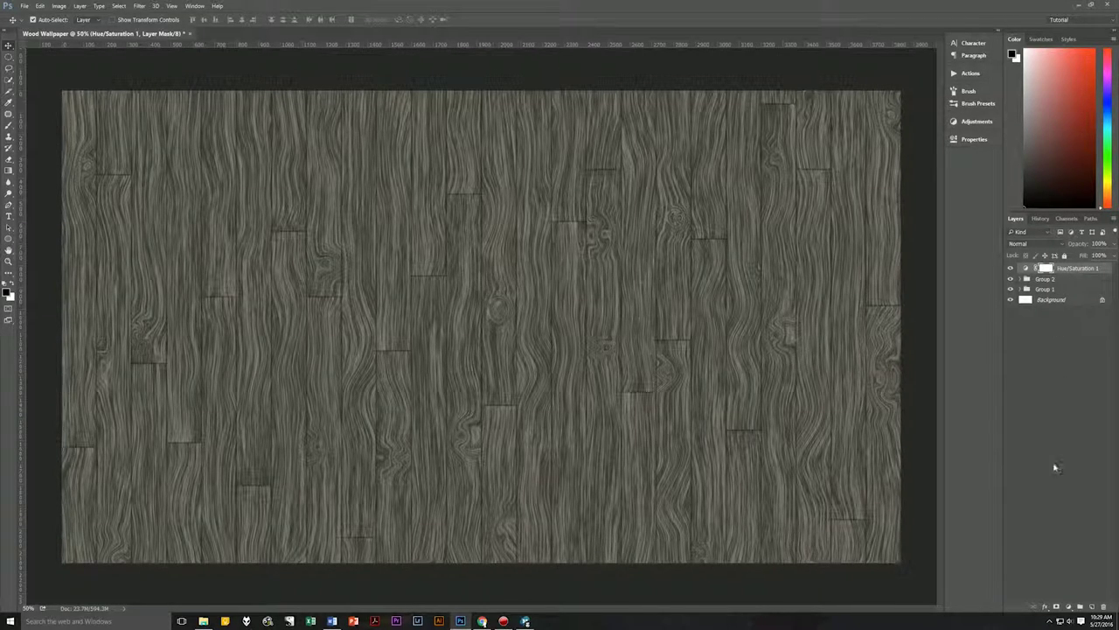
Step: Add a Curves adjustment layer above the Hue/Saturation layer and lower the curve's white end point to darken the wood strongly
{"action": "left_click", "coordinate": [1073, 609]}
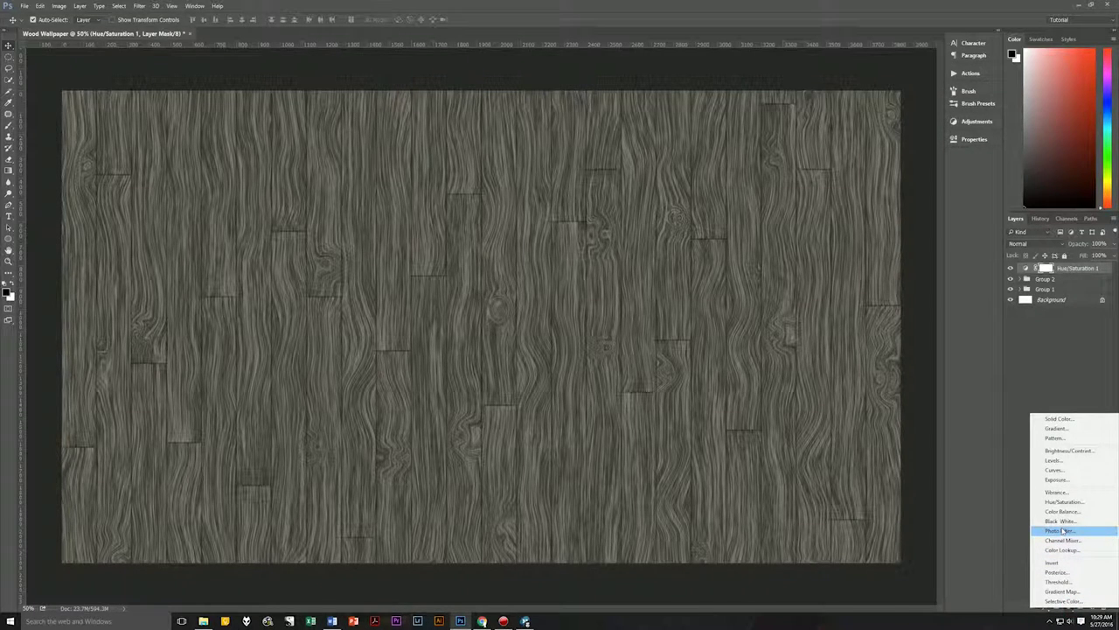
{"action": "left_click", "coordinate": [1061, 471]}
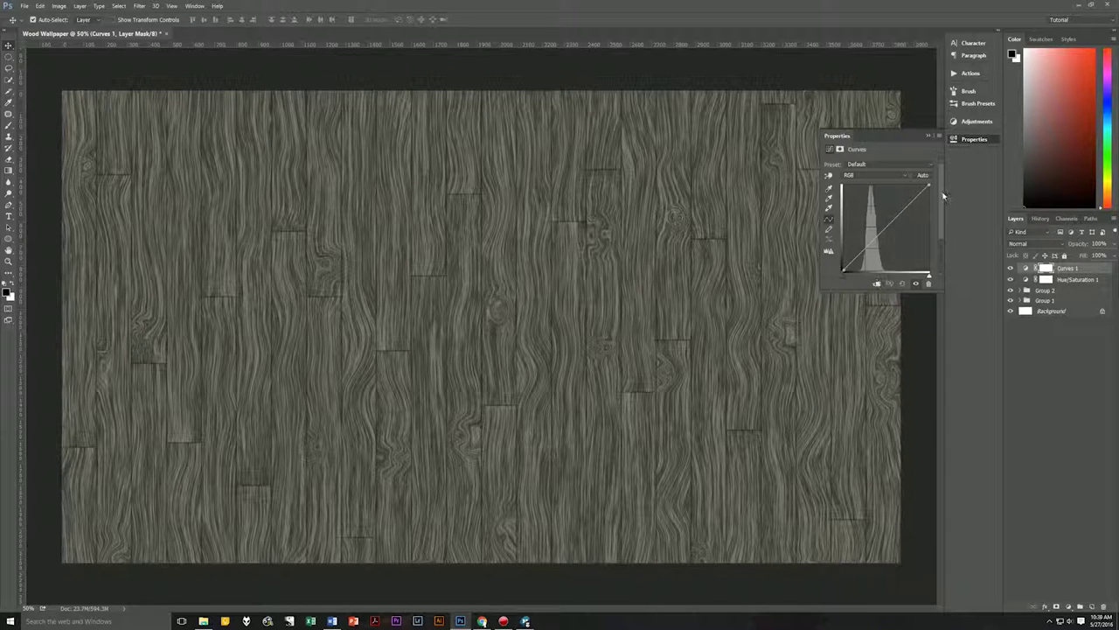
{"action": "left_click_drag", "start_coordinate": [928, 185], "coordinate": [927, 253]}
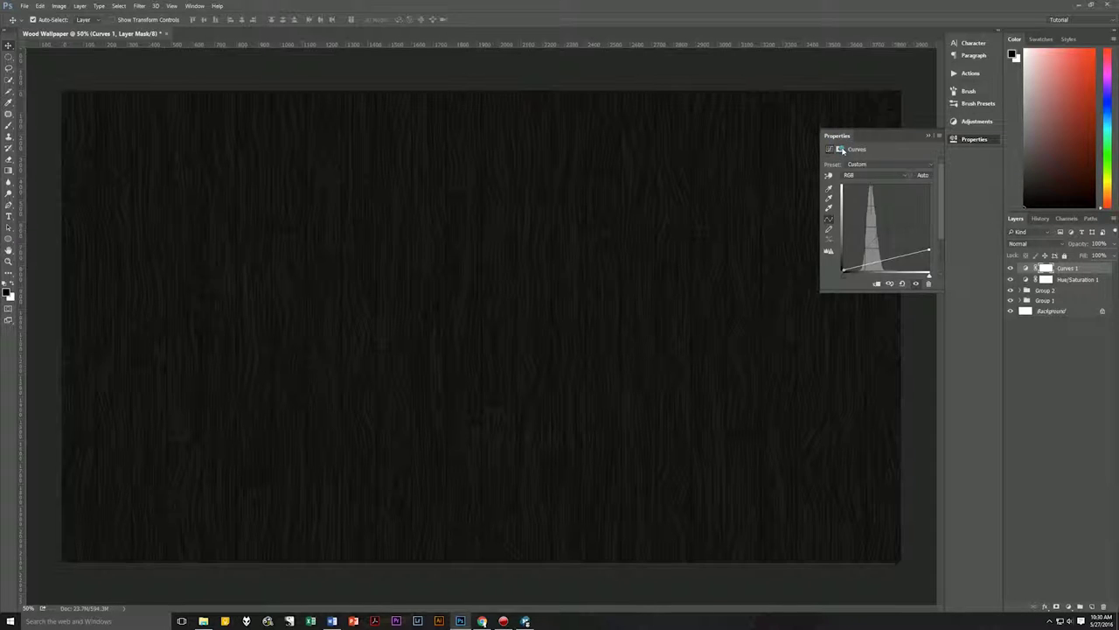
Step: Set the Curves layer mask's feather to 175 px
{"action": "left_click", "coordinate": [841, 150]}
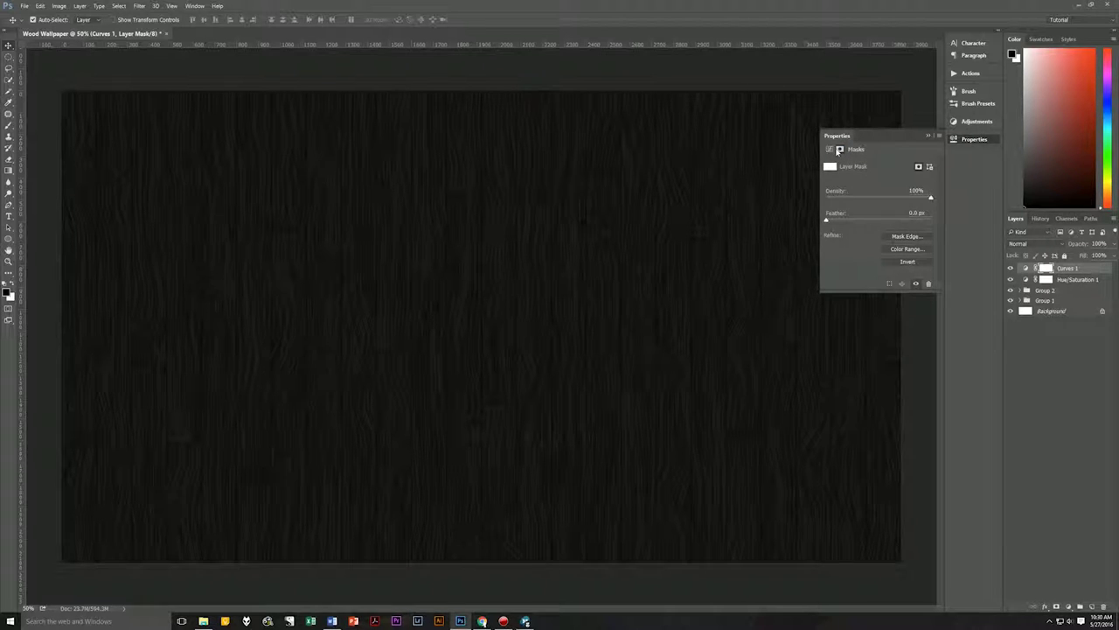
{"action": "left_click", "coordinate": [829, 148]}
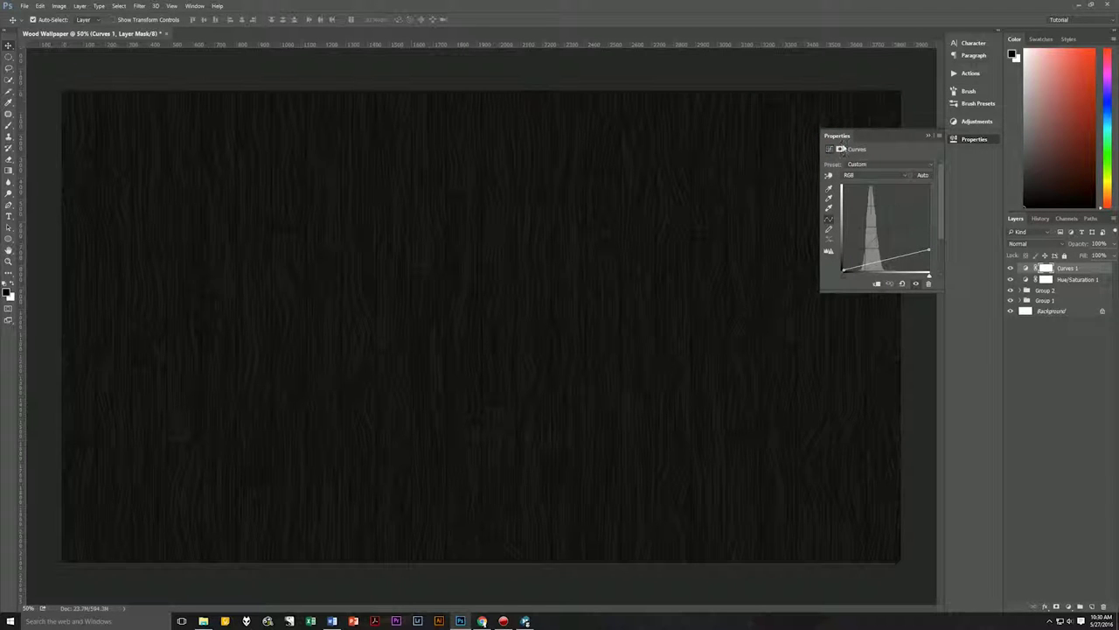
{"action": "left_click", "coordinate": [841, 148]}
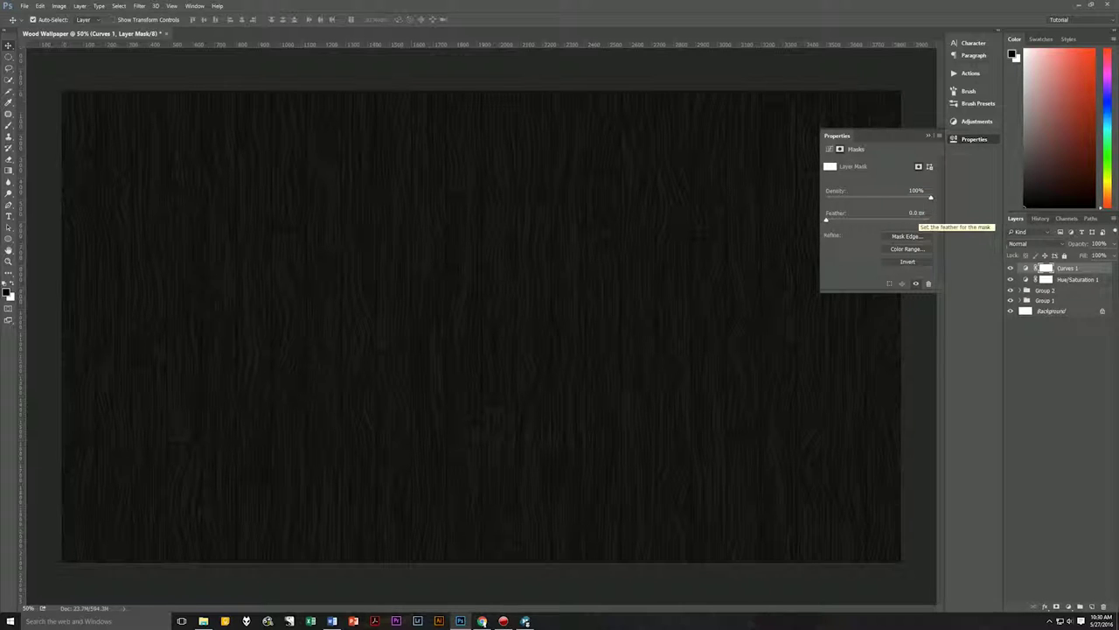
{"action": "left_click", "coordinate": [907, 218]}
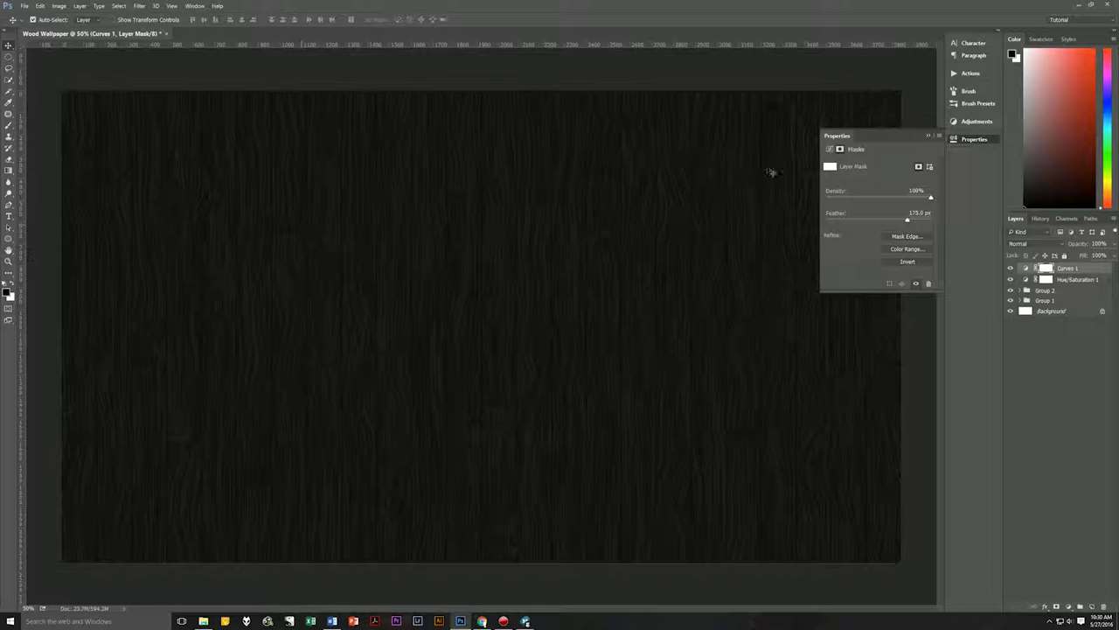
{"action": "left_click", "coordinate": [930, 136]}
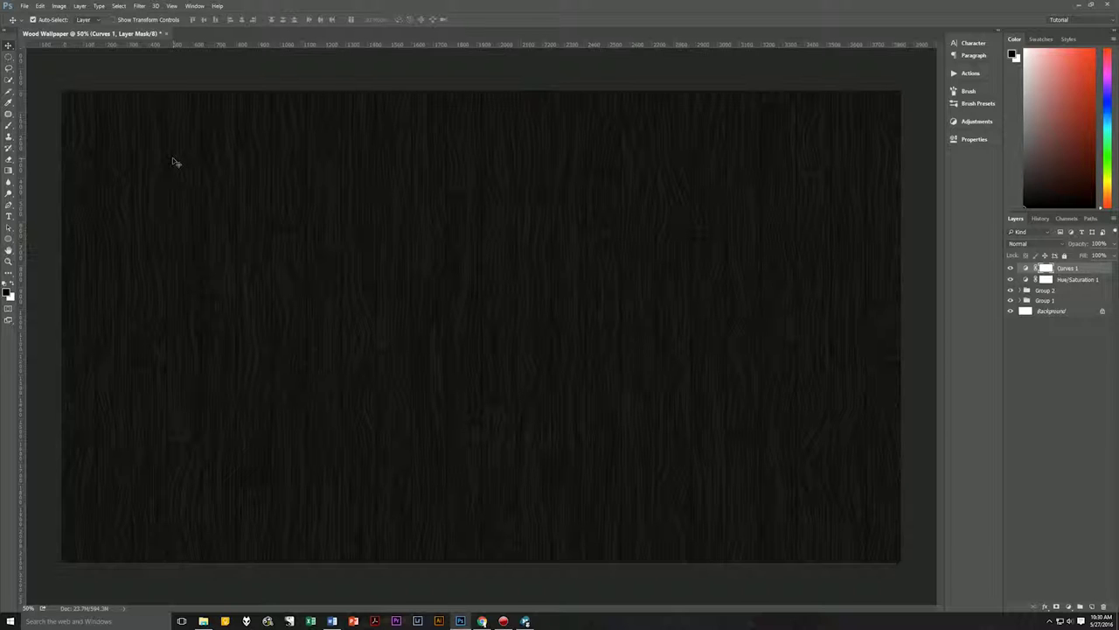
Step: Draw an elliptical selection with 0 px feather, about 3600 by 1700 px, and centre it on the canvas
{"action": "left_click", "coordinate": [10, 57]}
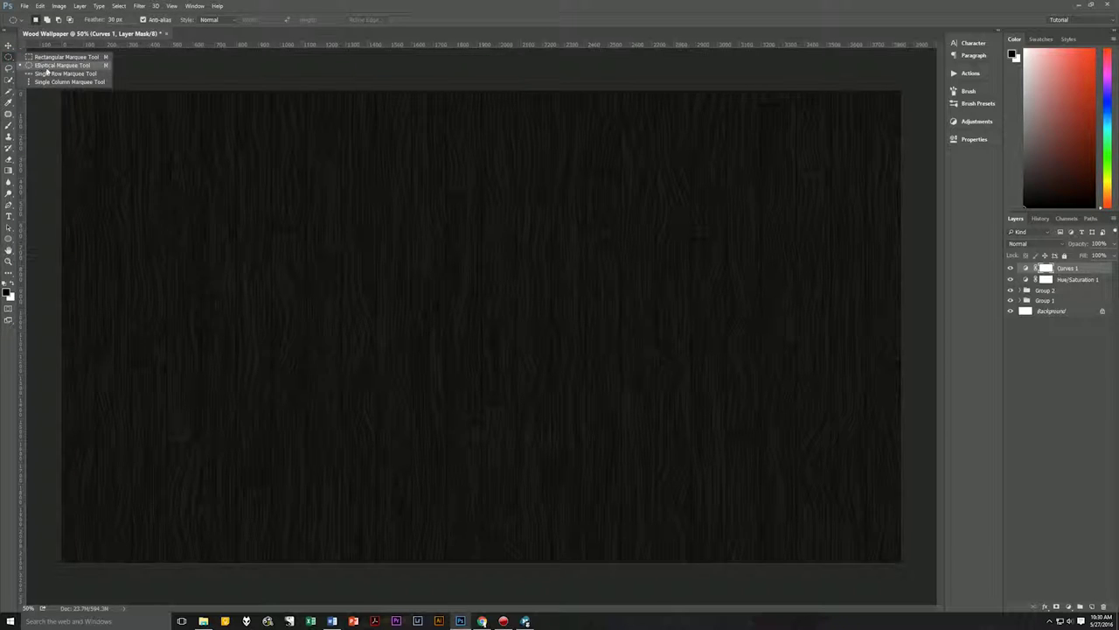
{"action": "left_click", "coordinate": [48, 67]}
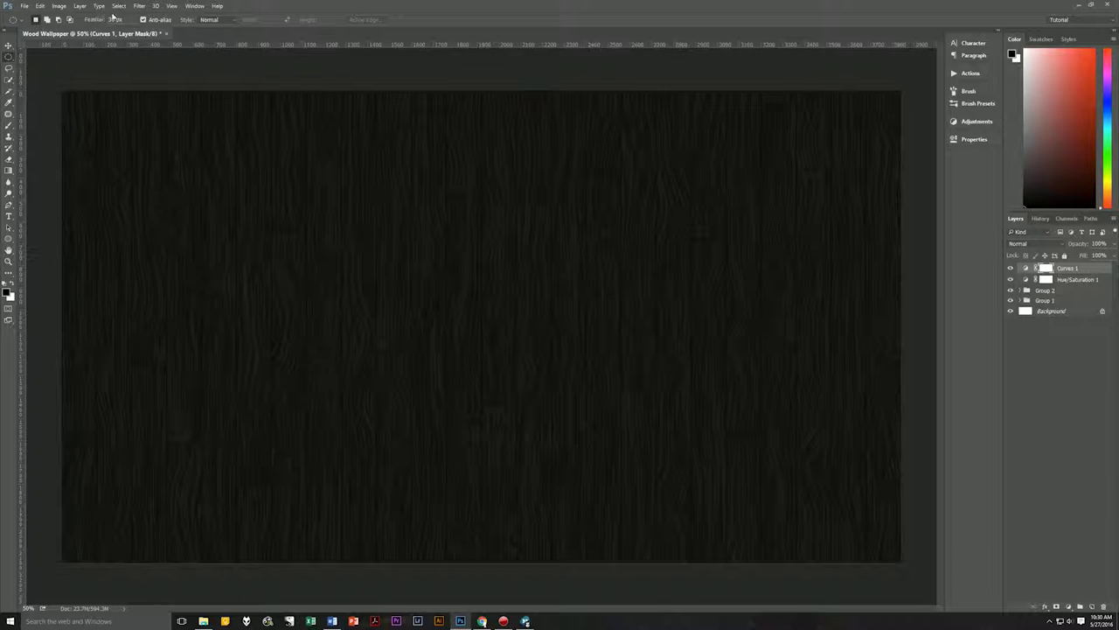
{"action": "left_click_drag", "start_coordinate": [105, 16], "coordinate": [99, 20]}
{"action": "type", "text": "0"}
{"action": "left_click_drag", "start_coordinate": [89, 119], "coordinate": [885, 495]}
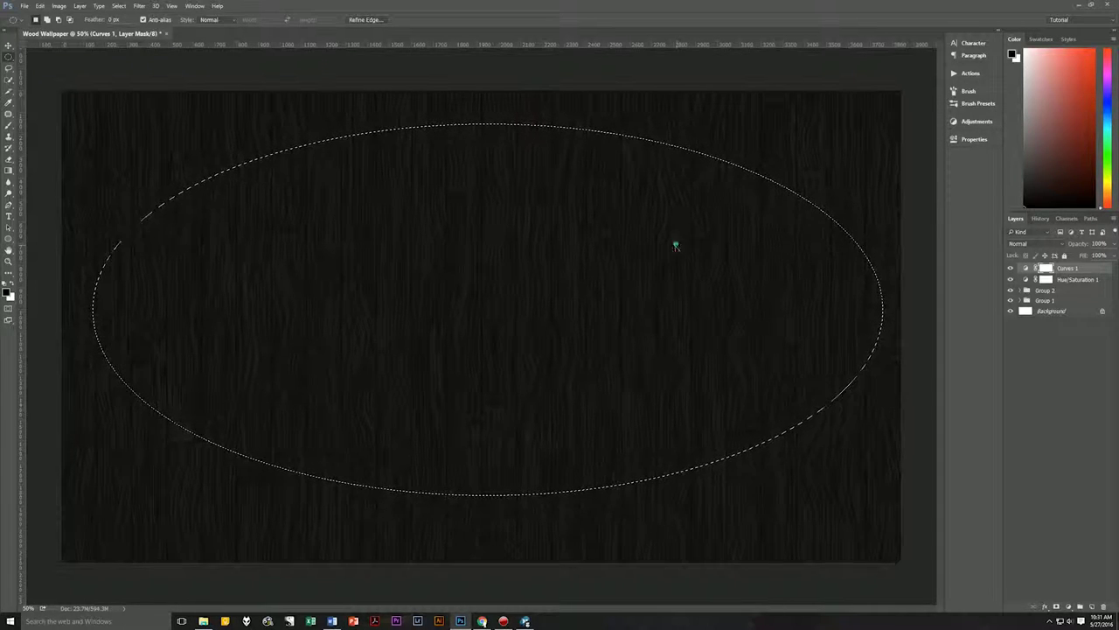
{"action": "left_click_drag", "start_coordinate": [674, 243], "coordinate": [670, 259]}
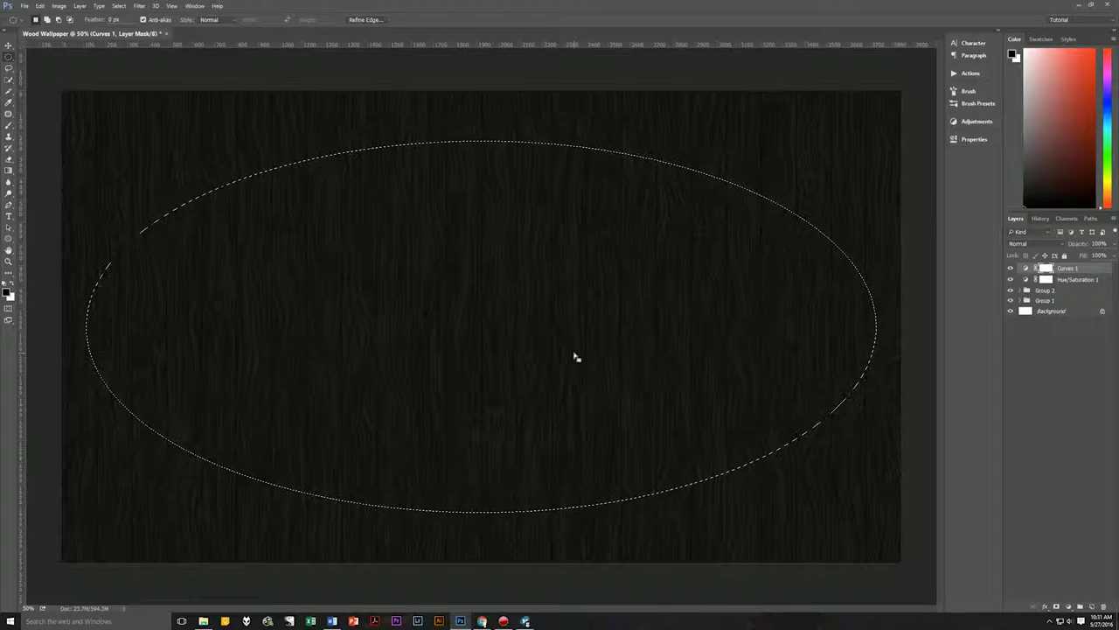
Step: Fill the ellipse on the Curves mask with black, deselect, and slightly lower the Curves layer's opacity
{"action": "key", "text": "alt+BackSpace"}
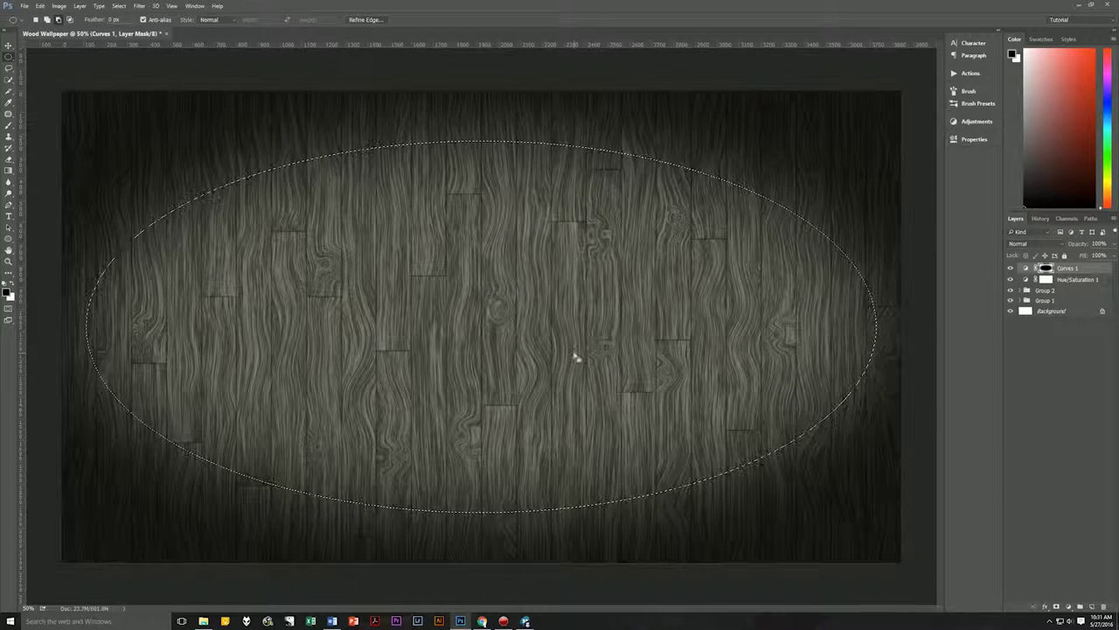
{"action": "key", "text": "ctrl+d"}
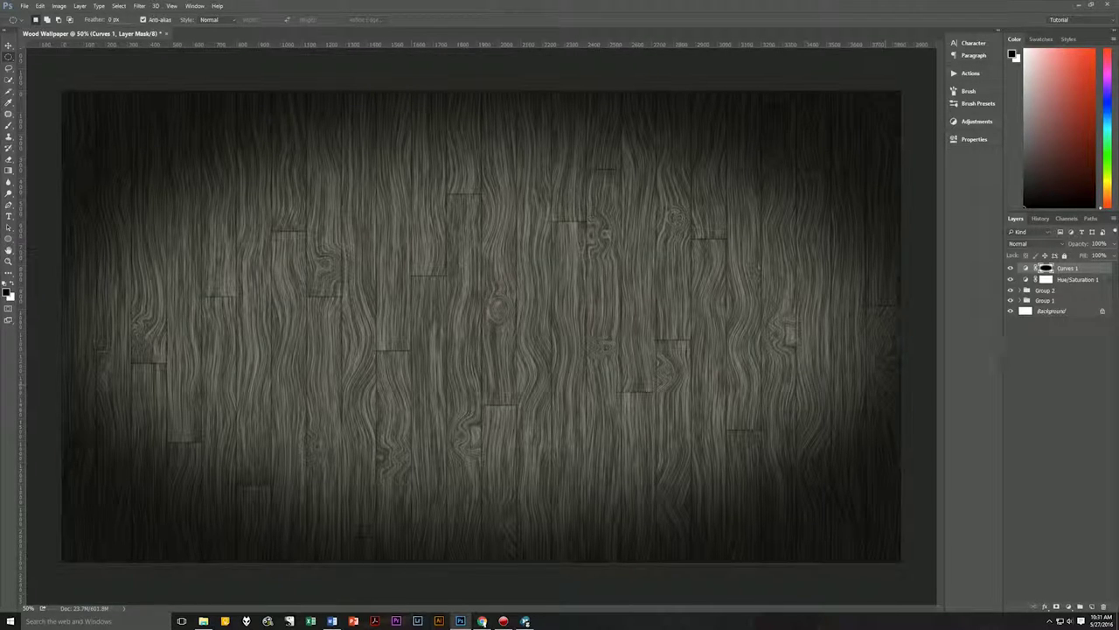
{"action": "left_click", "coordinate": [1097, 271]}
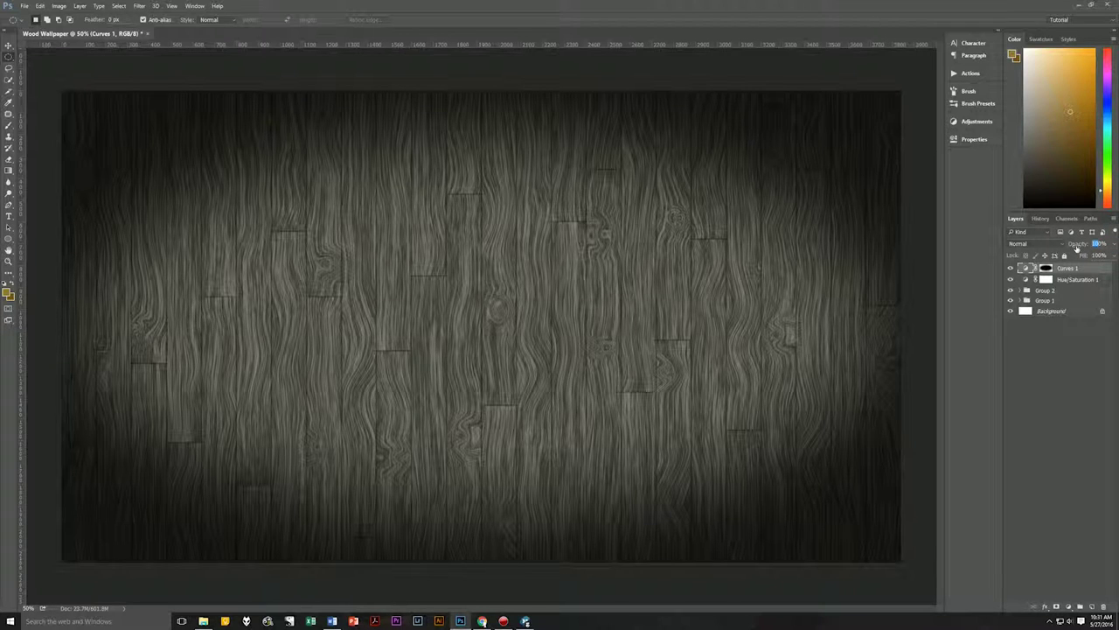
{"action": "left_click_drag", "start_coordinate": [1078, 247], "coordinate": [1074, 248]}
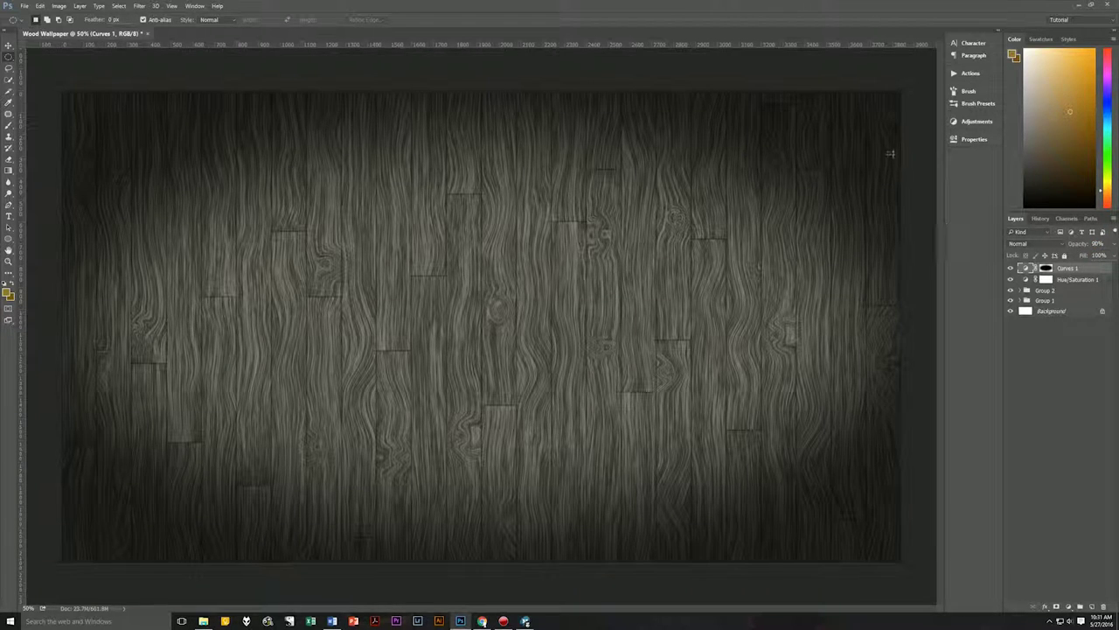